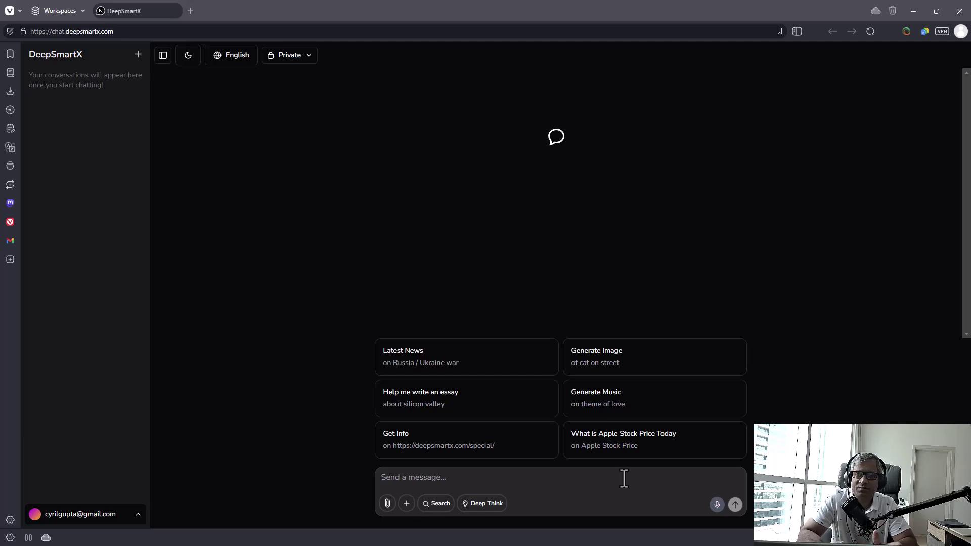
- Ask the chat "Do you know about the earthquake in Myanmar"
left_click(624, 479)
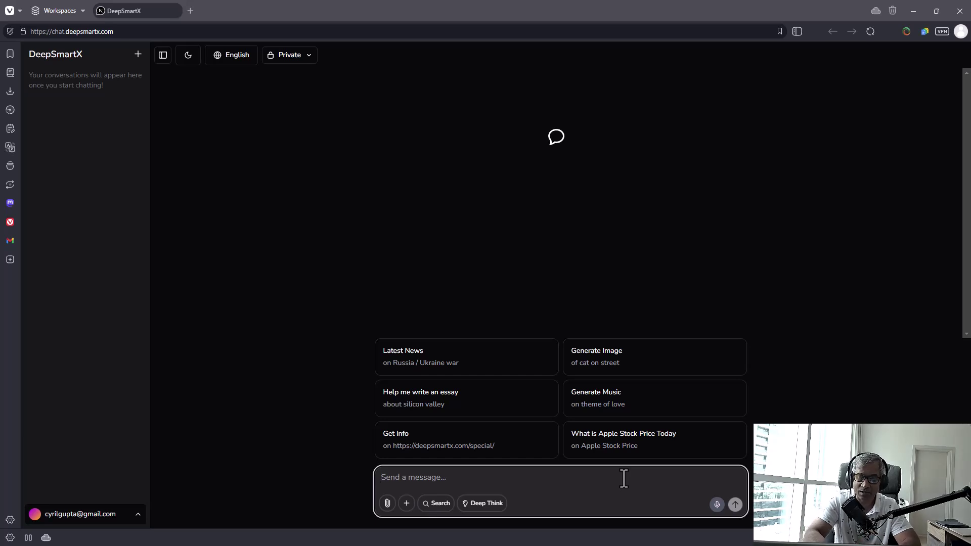
type("Do you know about ")
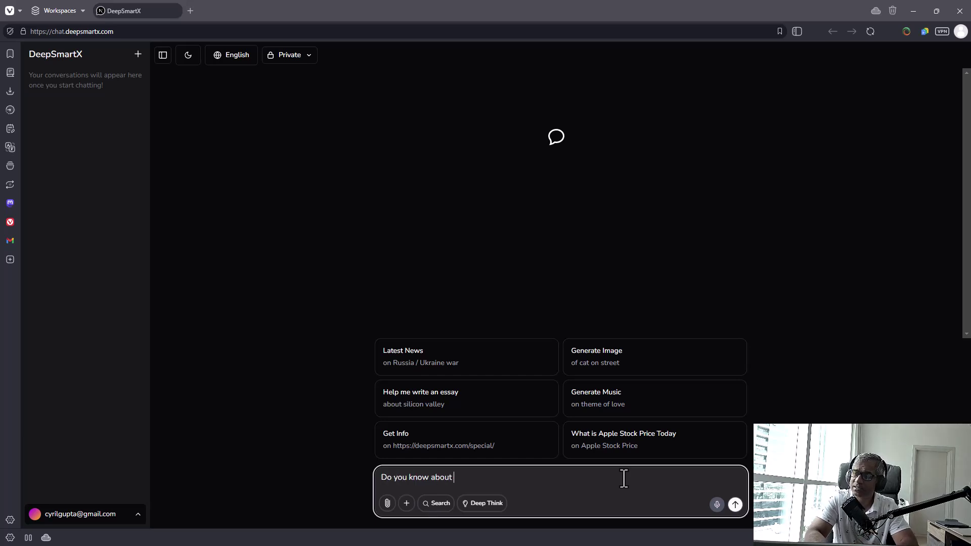
type("the earth")
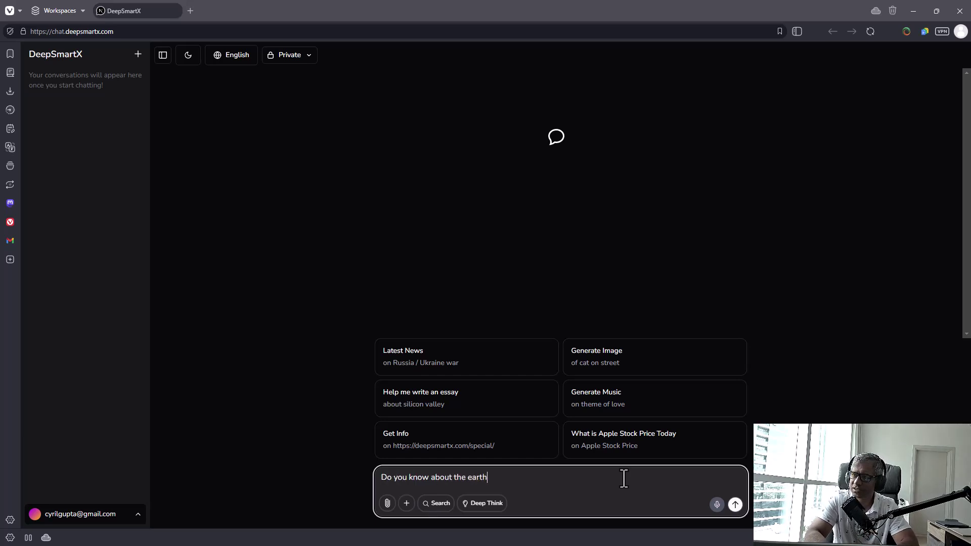
type("quake in Japan")
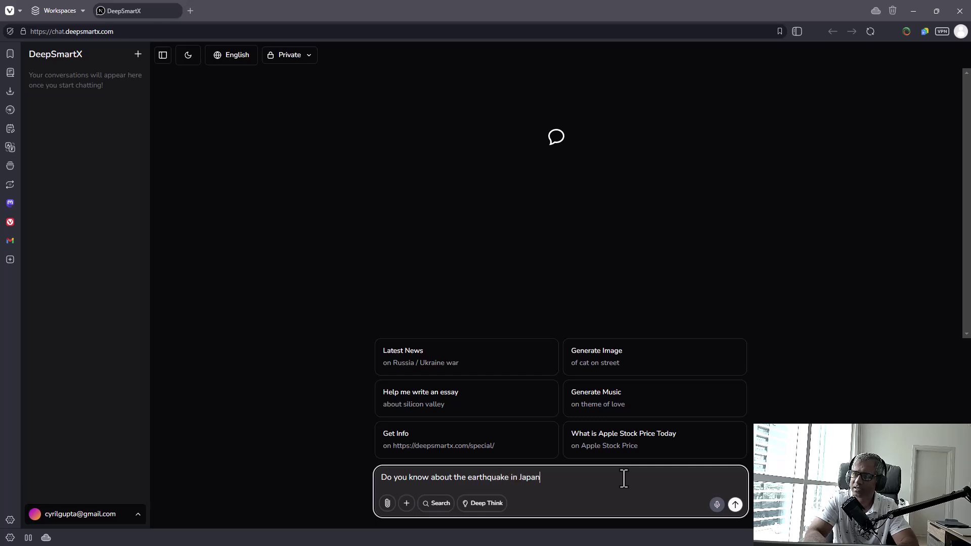
key("BackSpace")
key("BackSpace")
key("BackSpace")
key("BackSpace")
key("BackSpace")
type("B")
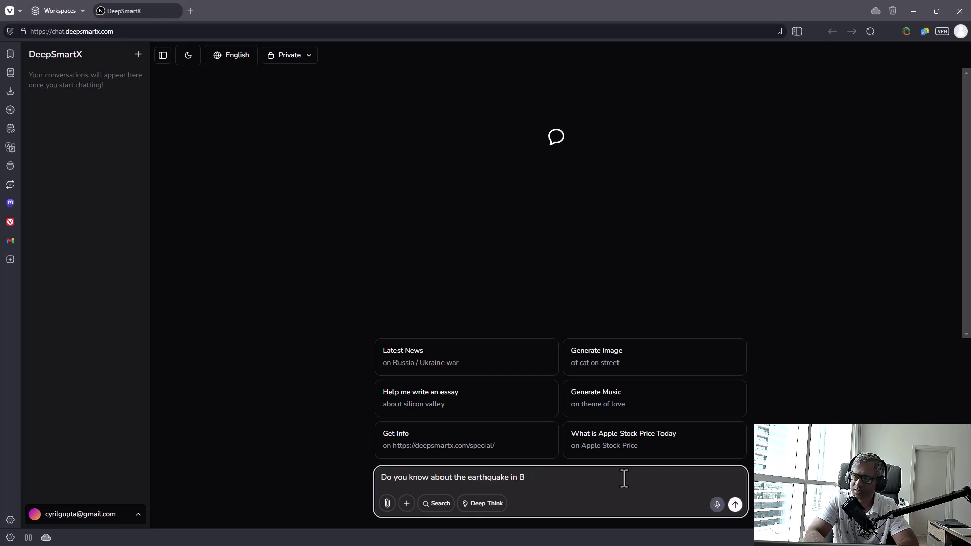
key("BackSpace")
type("Naypyi")
key("BackSpace")
key("BackSpace")
key("BackSpace")
key("BackSpace")
key("BackSpace")
key("BackSpace")
type("M")
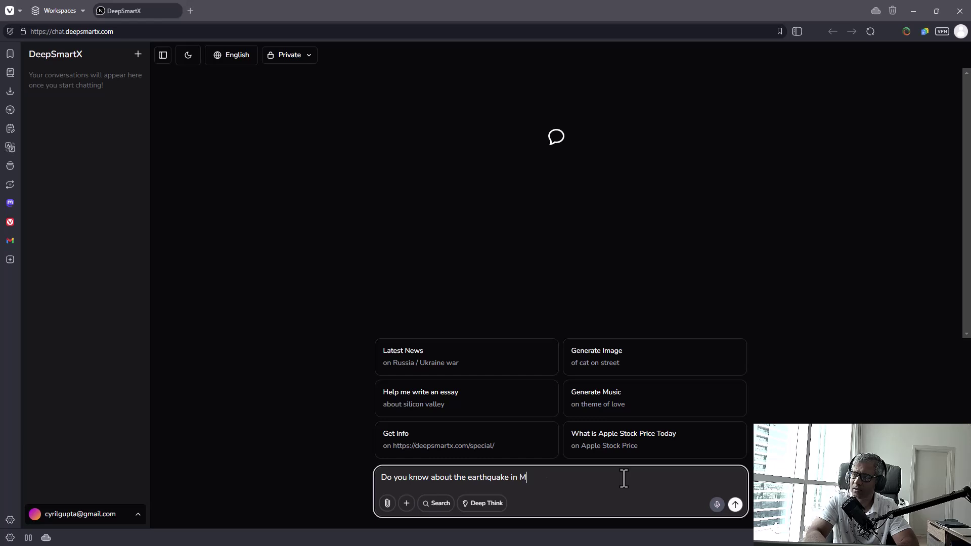
type("yanmar")
key("Return")
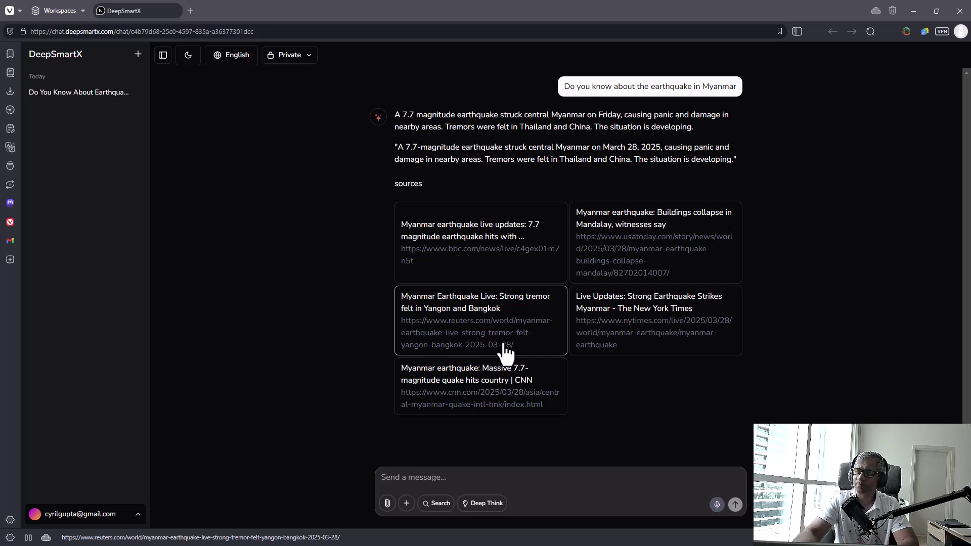
- Send the follow-up question "did any buildings collapse" in the same conversation
left_click(522, 478)
type("Where")
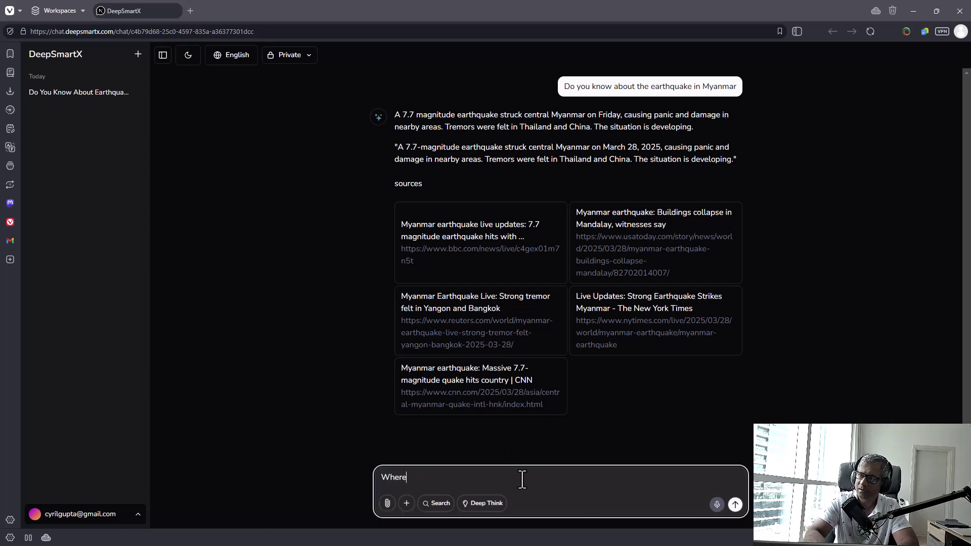
key("BackSpace")
key("BackSpace")
key("BackSpace")
key("BackSpace")
key("BackSpace")
type("did any building")
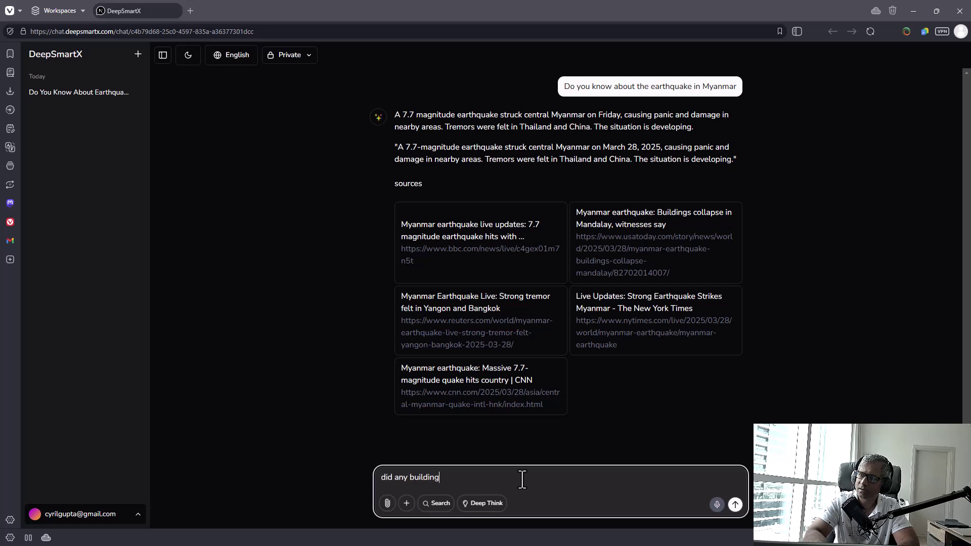
type("s collapse")
key("Return")
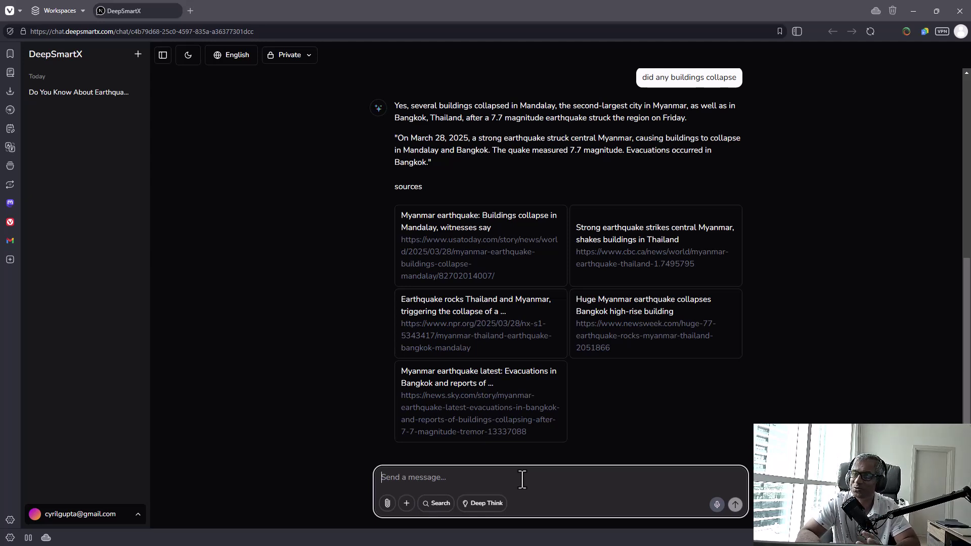
left_click(387, 503)
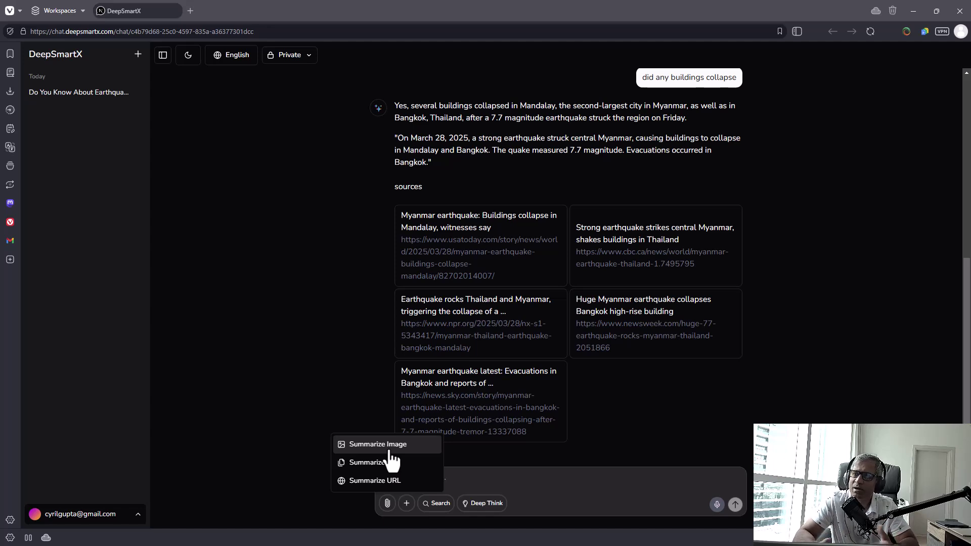
left_click(494, 482)
left_click(494, 481)
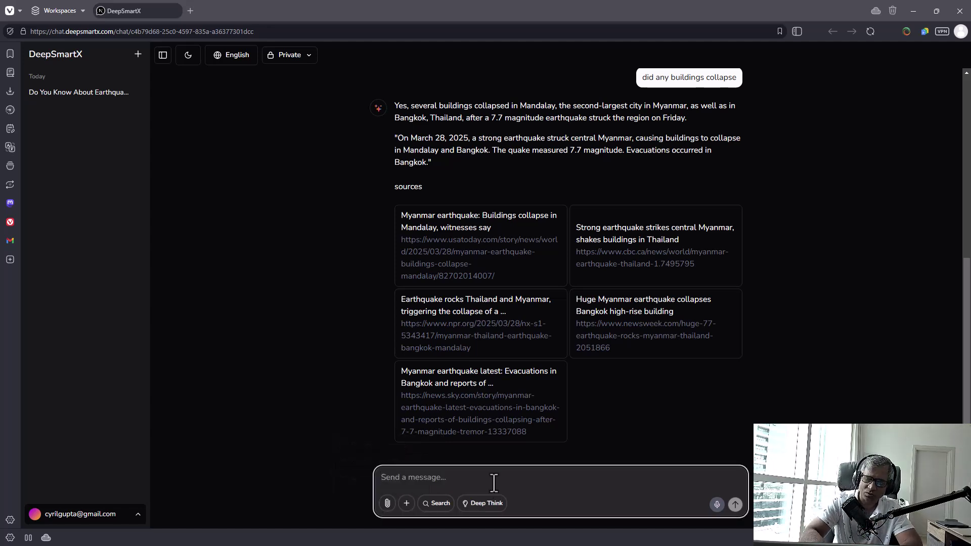
type("check ht")
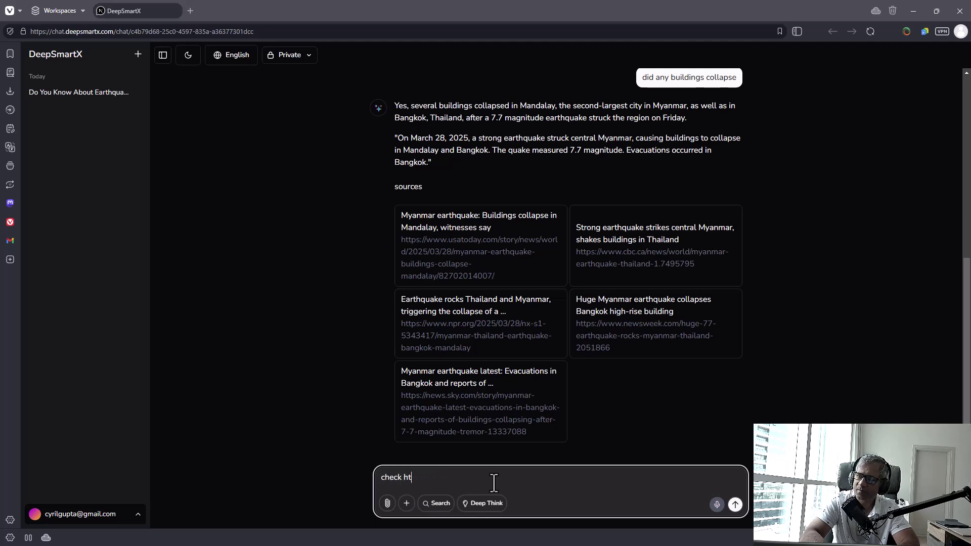
type("tps://teknikfroum.com")
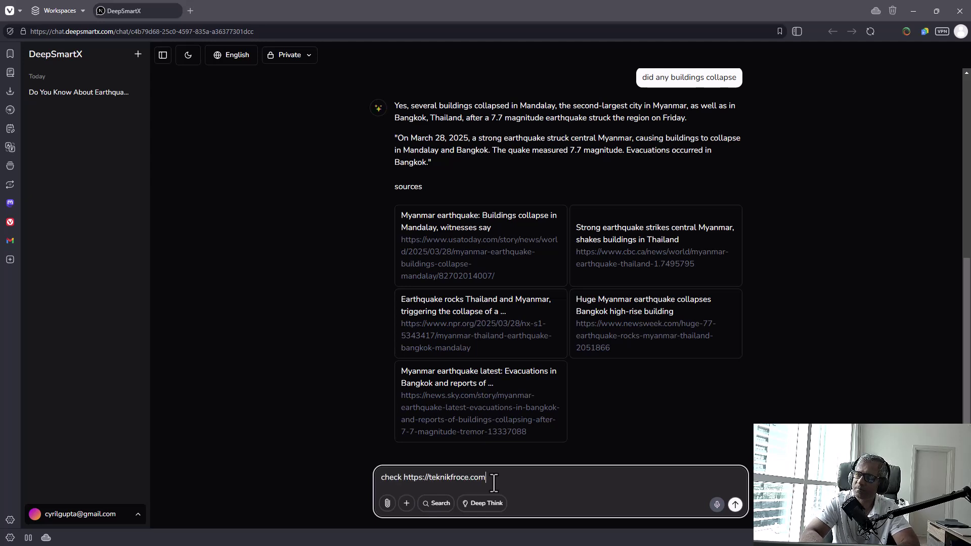
key("BackSpace")
key("BackSpace")
key("BackSpace")
key("BackSpace")
key("BackSpace")
key("BackSpace")
key("BackSpace")
key("BackSpace")
type("orce.com")
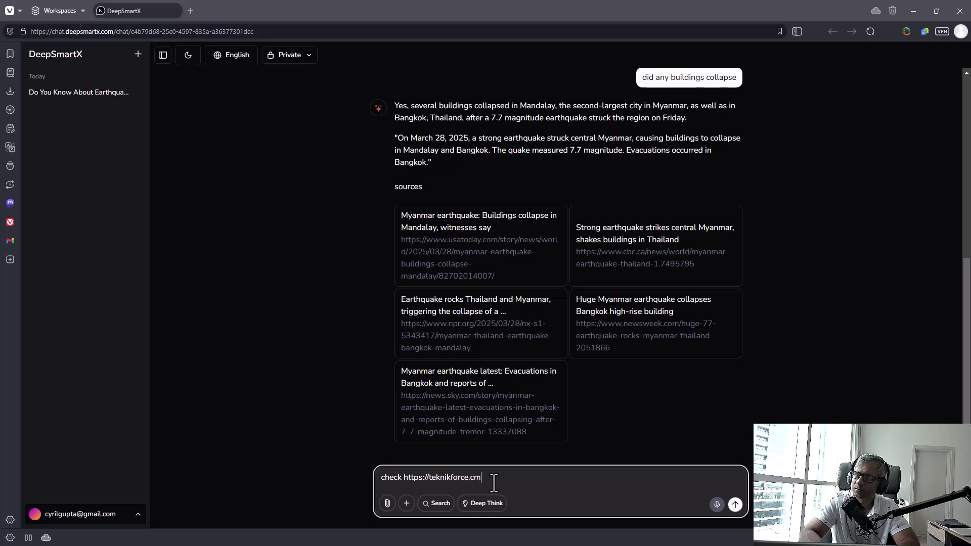
key("BackSpace")
key("BackSpace")
type("om and tell ")
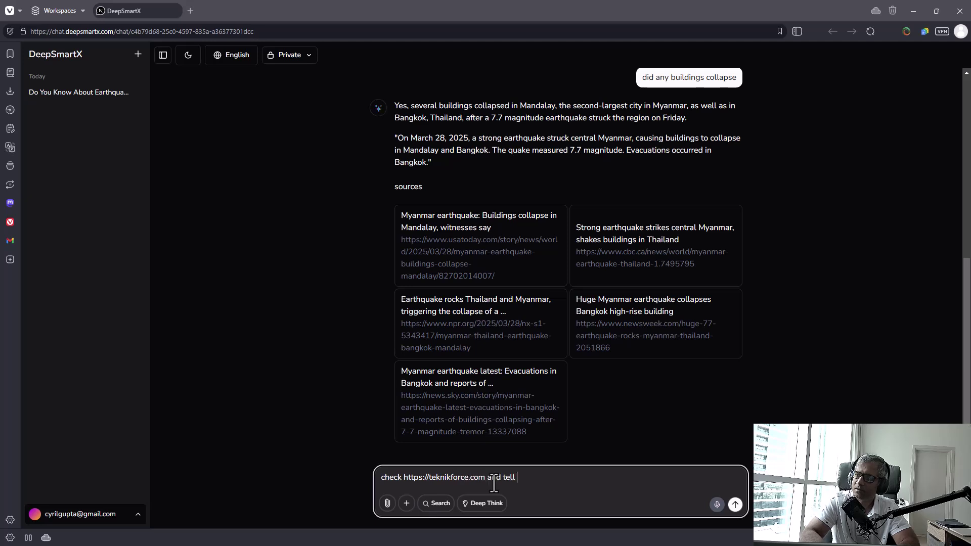
type("if they have any page buil")
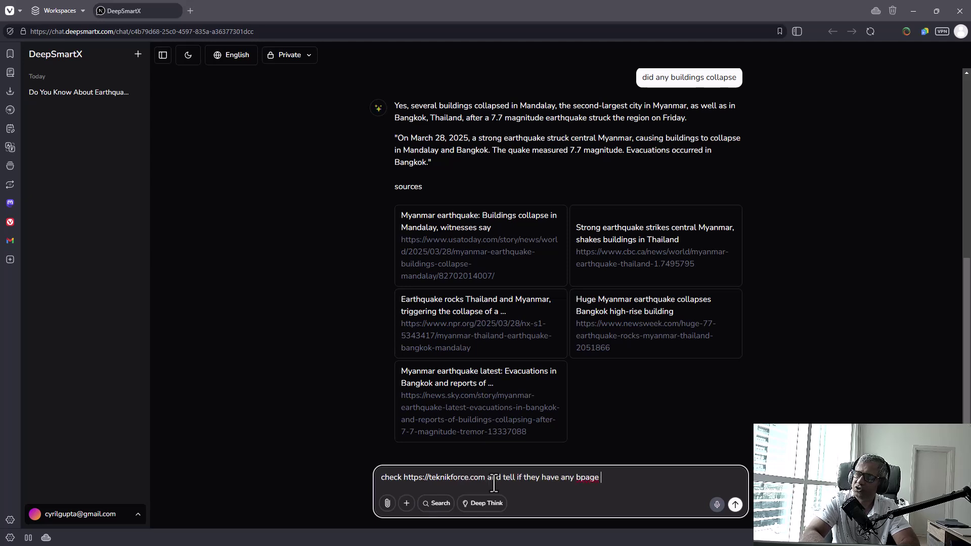
type("ding sfotware")
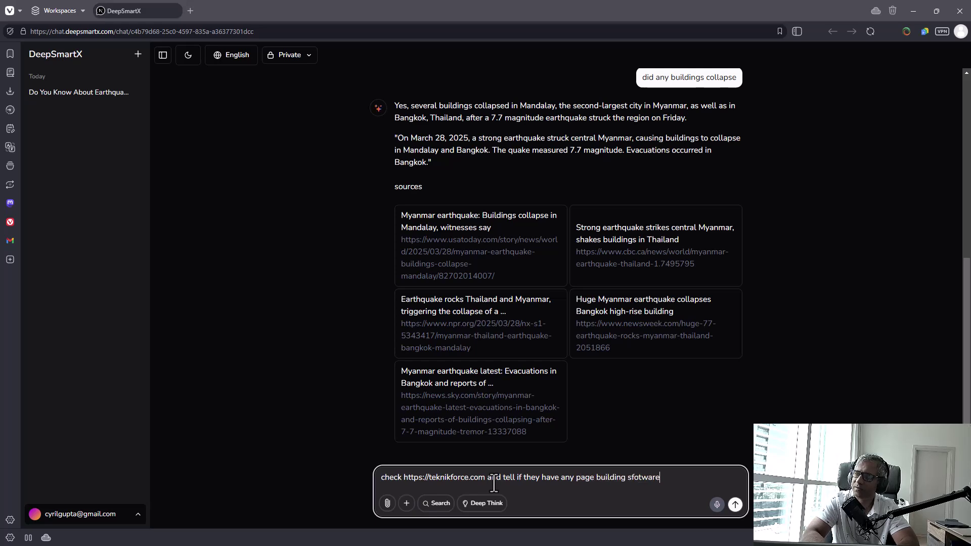
key("Return")
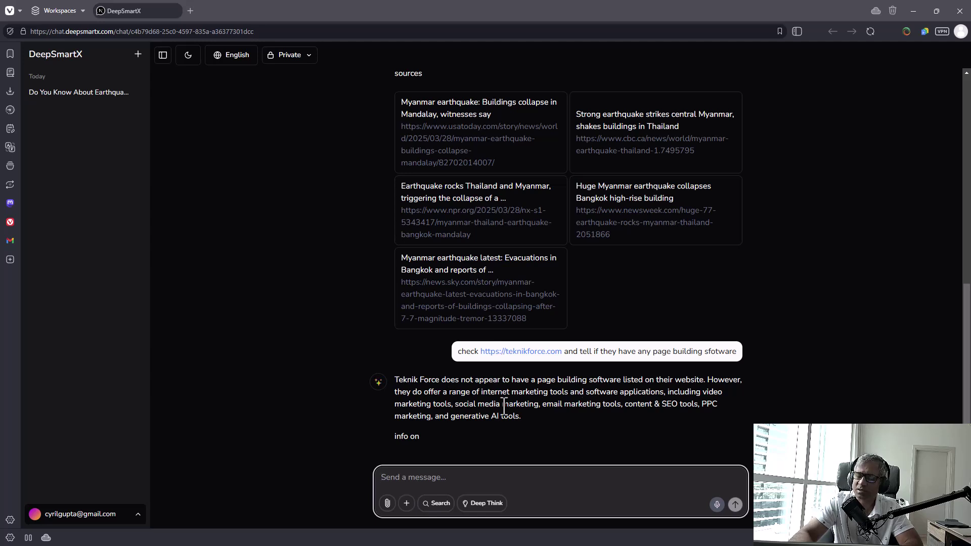
left_click(608, 387)
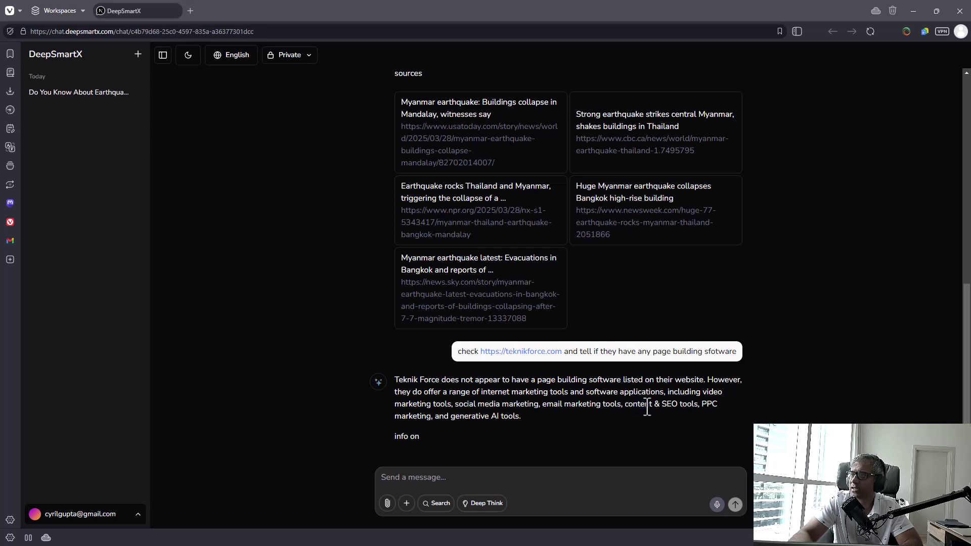
left_click_drag(546, 405, 757, 405)
- Send the follow-up question "Do they have a funnel building product"
left_click(562, 480)
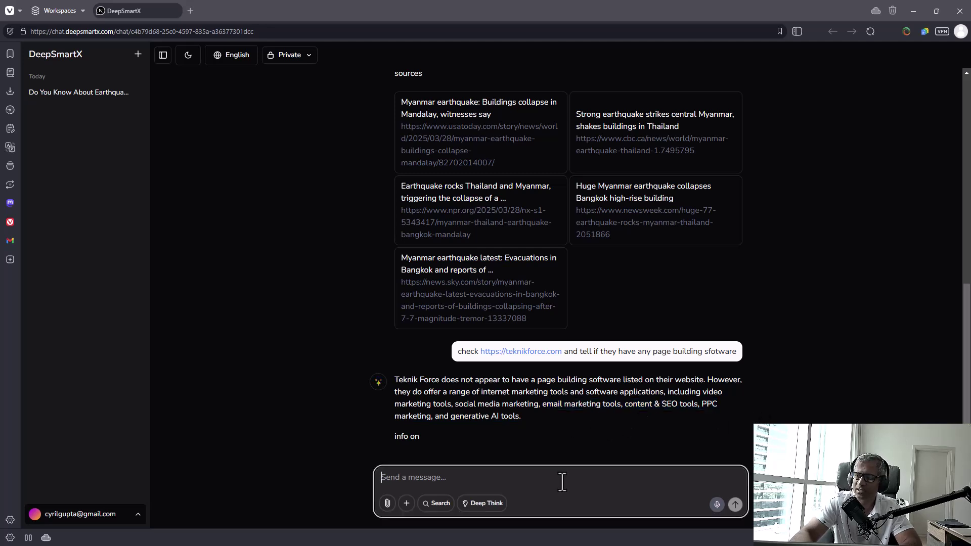
type("Do they ahve")
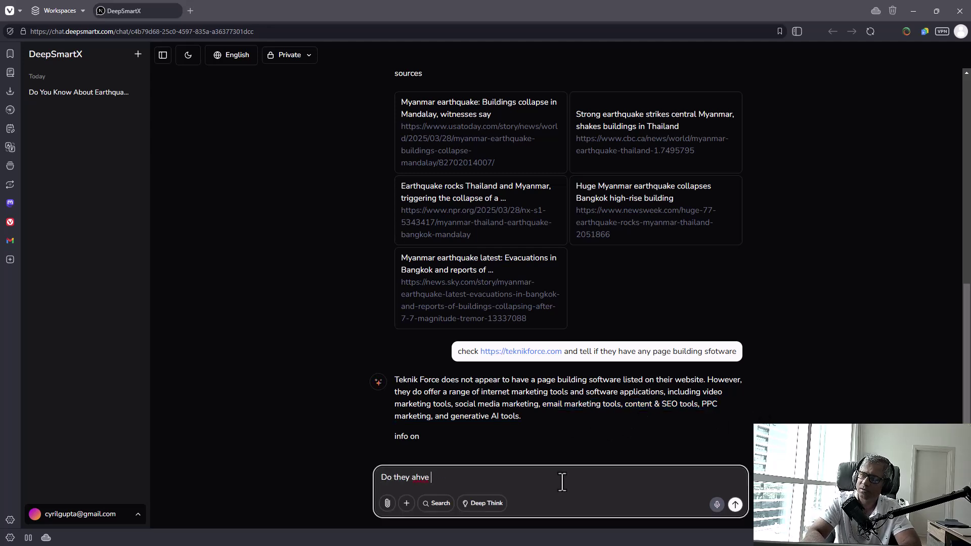
key("BackSpace")
key("BackSpace")
key("BackSpace")
key("BackSpace")
key("BackSpace")
type("have a funn")
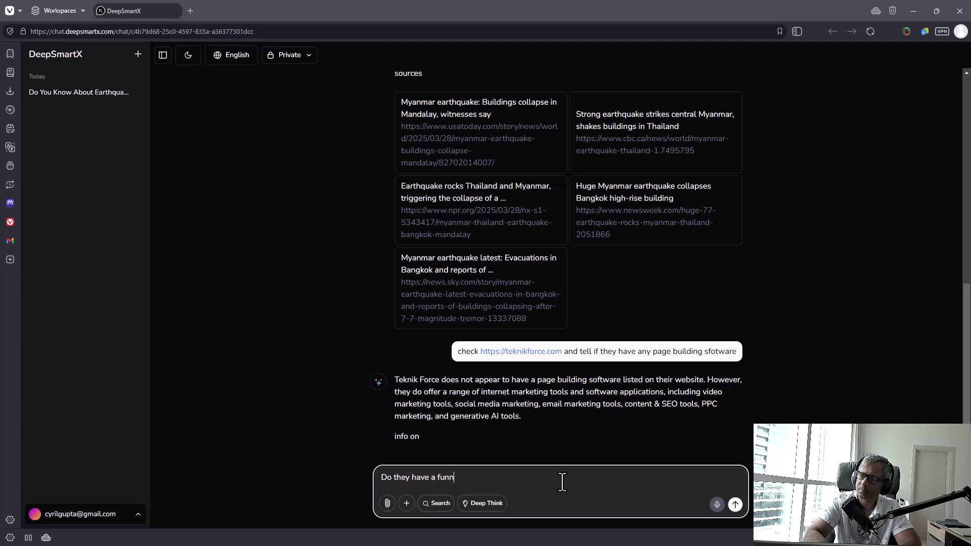
type("el builder")
key("BackSpace")
type("iing p")
key("BackSpace")
key("BackSpace")
key("BackSpace")
type("ng product")
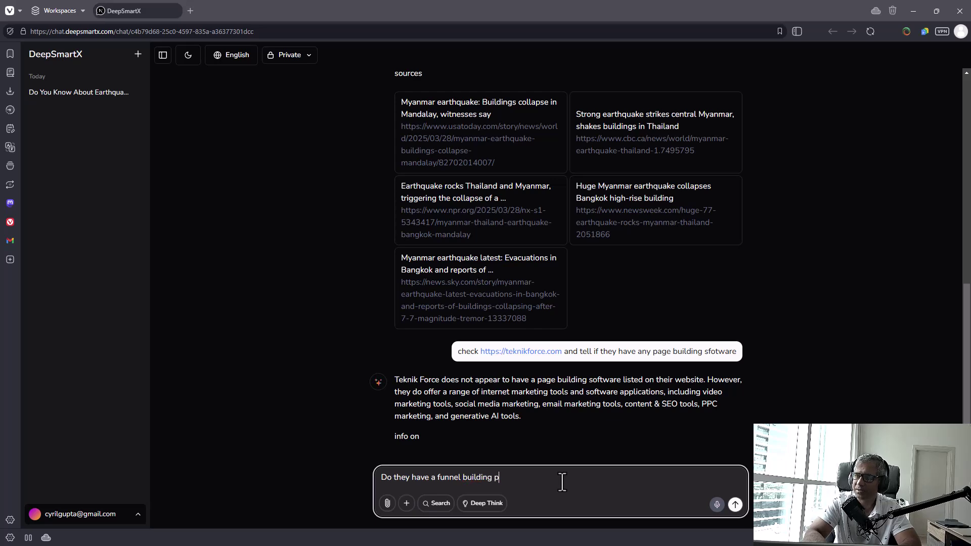
key("Return")
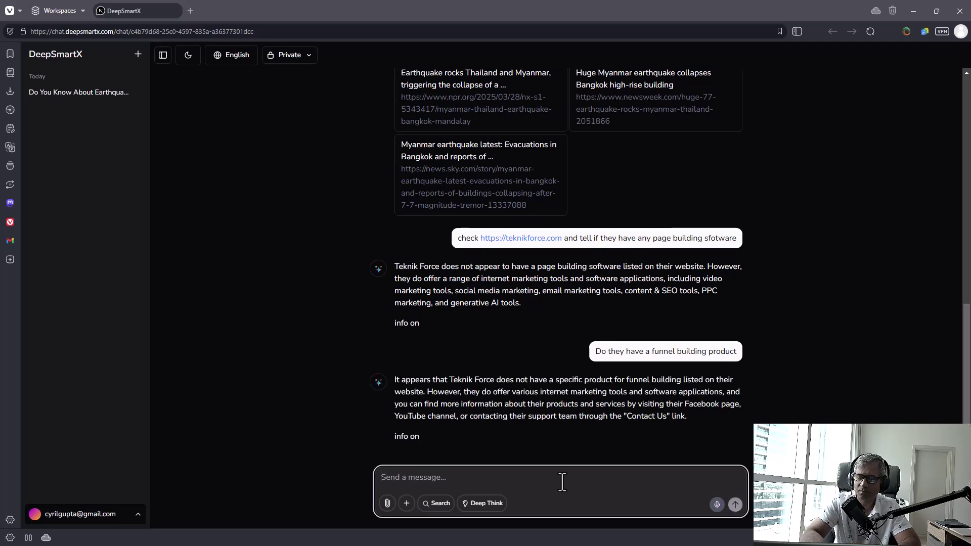
- Ask "What about cloudfunnels" and read through the reply
type("What about cloudfu")
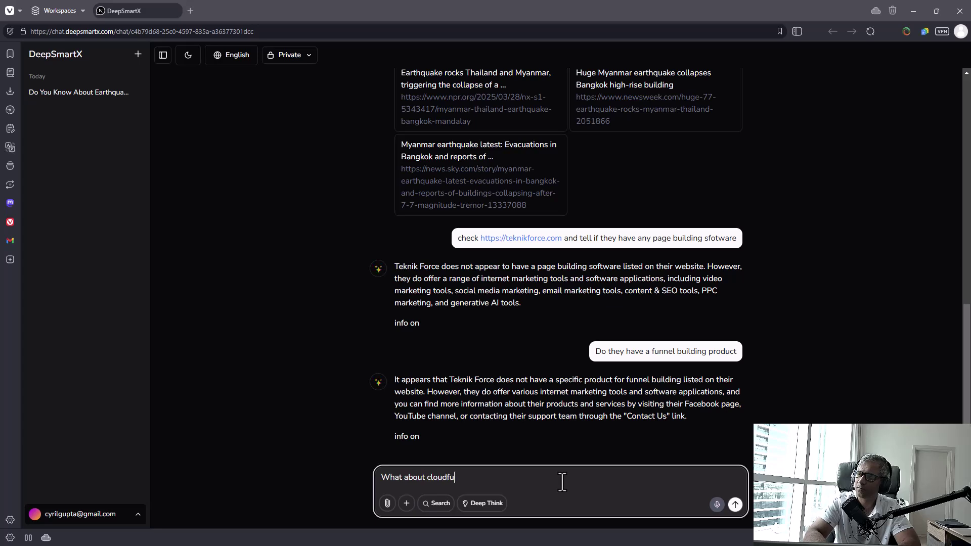
type("nnels")
key("Return")
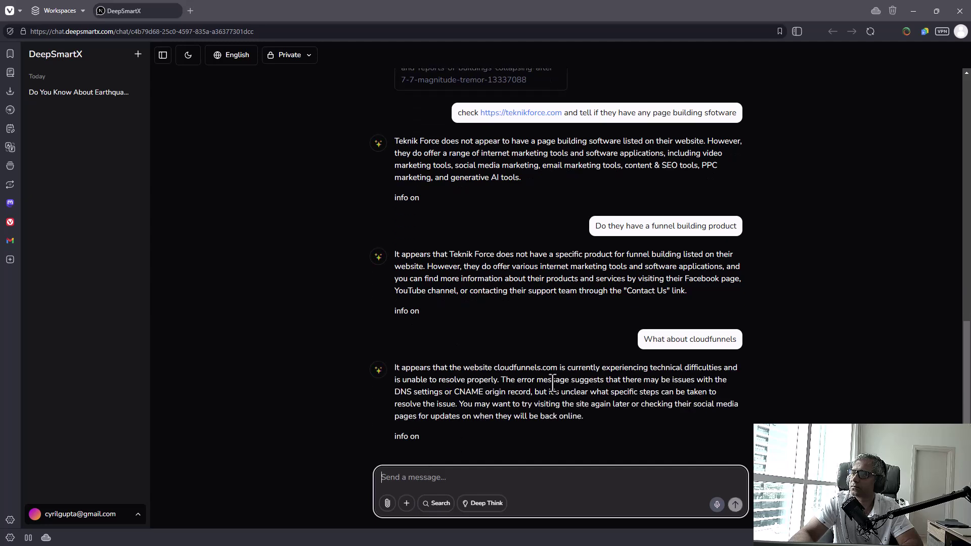
left_click_drag(492, 380, 590, 420)
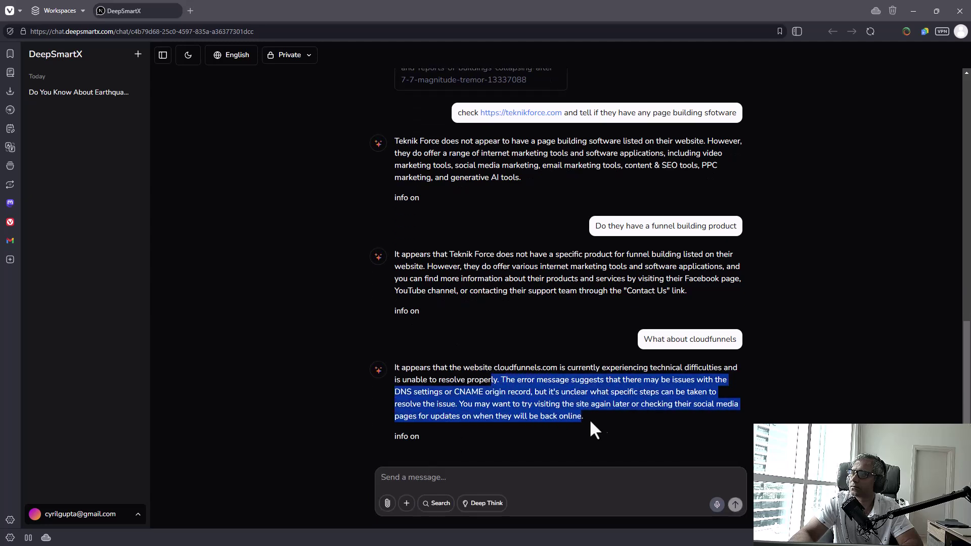
left_click(596, 419)
left_click(528, 489)
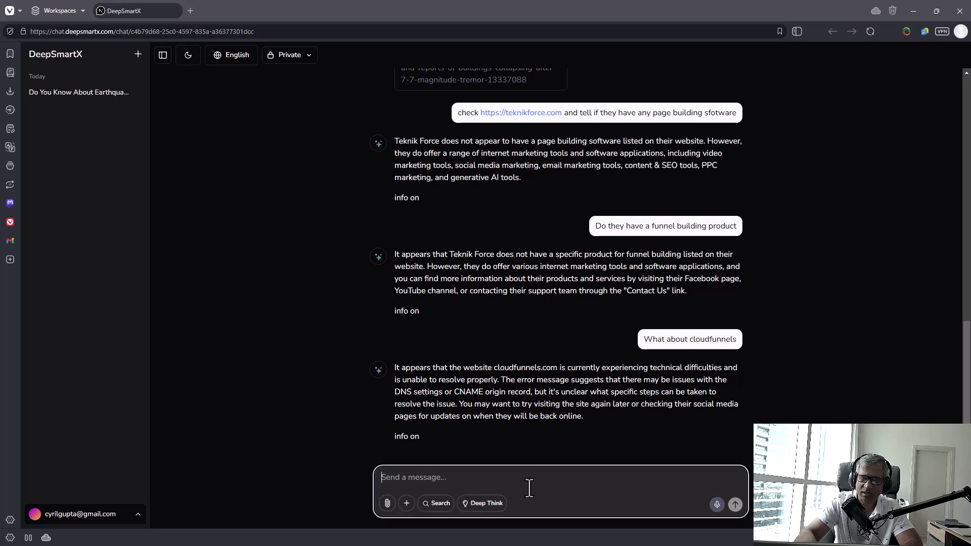
type("check https:")
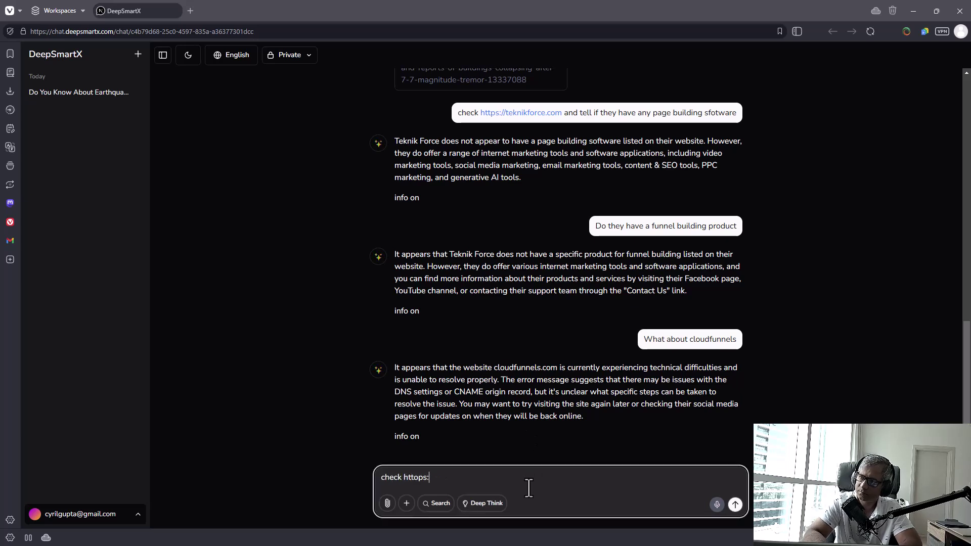
type("//y")
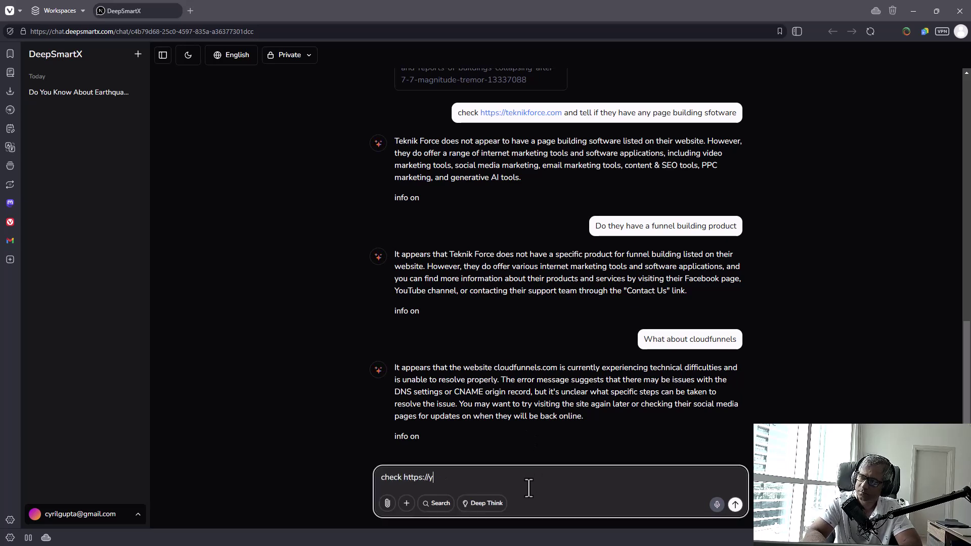
type("ournextfunnel.")
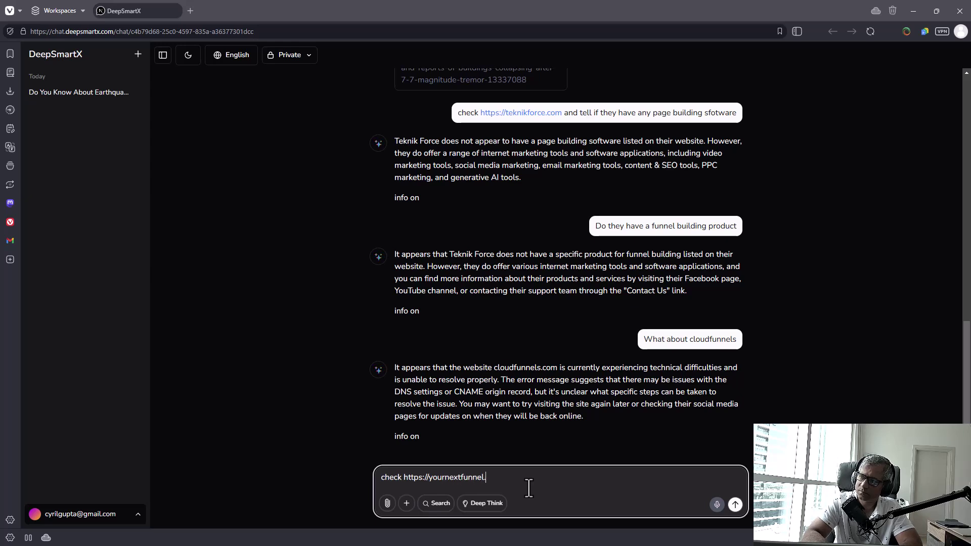
type("in and tell me how m")
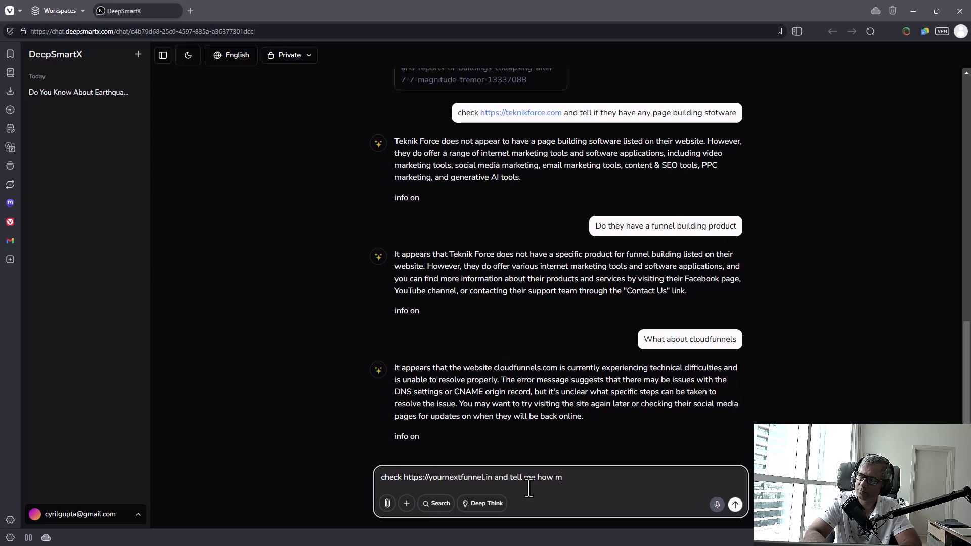
type("any funnels can we ")
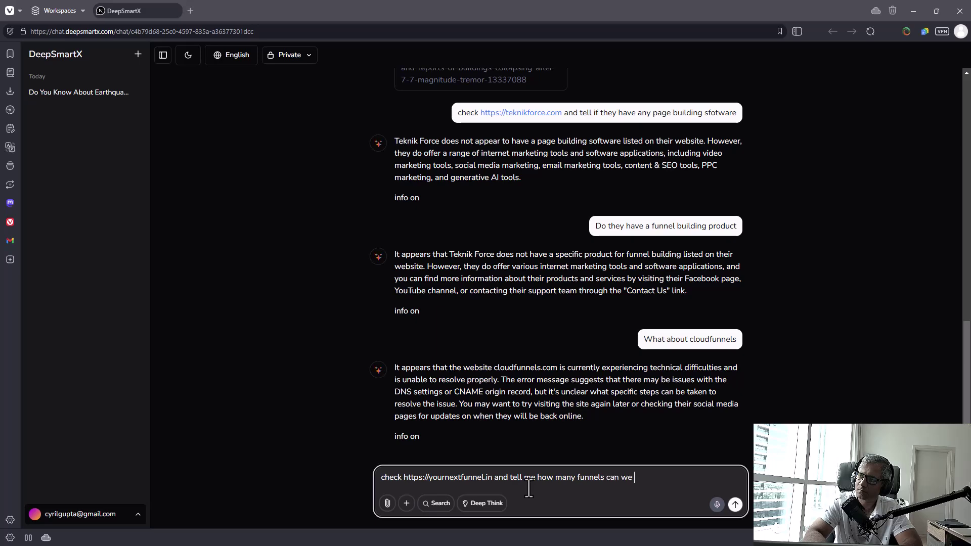
type("create on this platform")
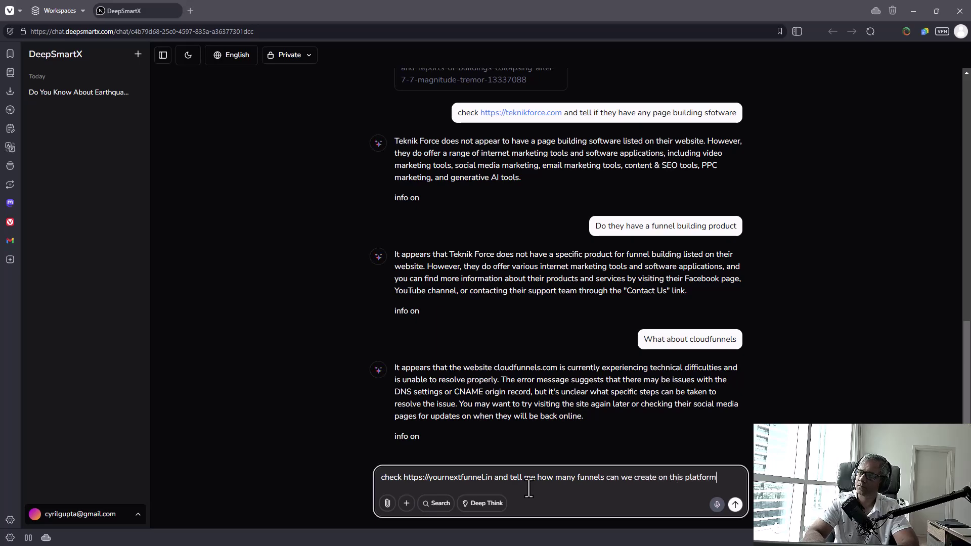
key("Return")
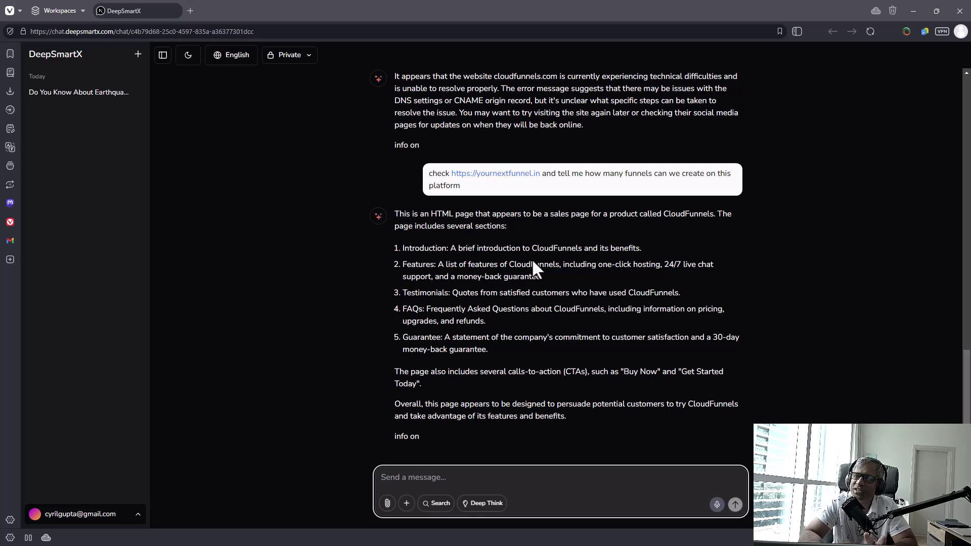
left_click_drag(523, 248, 557, 338)
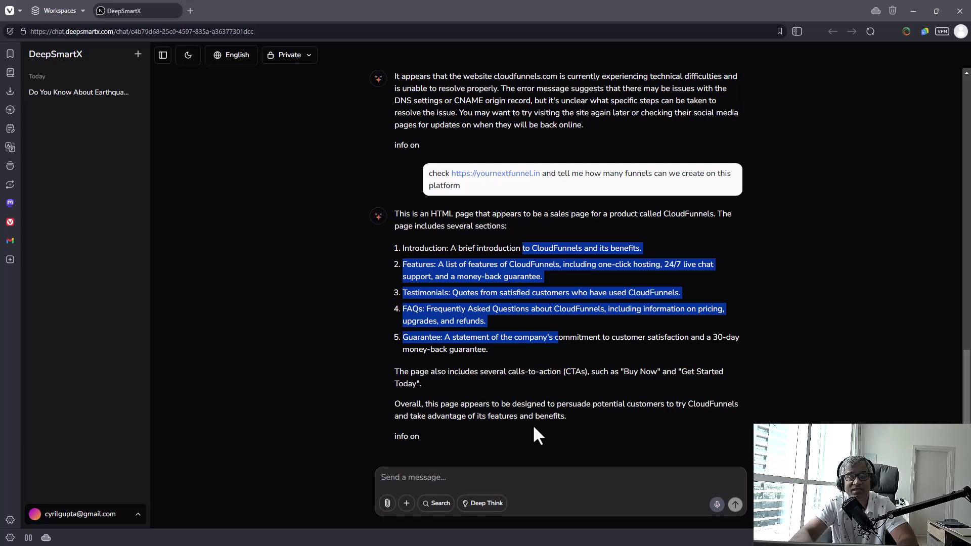
left_click(514, 481)
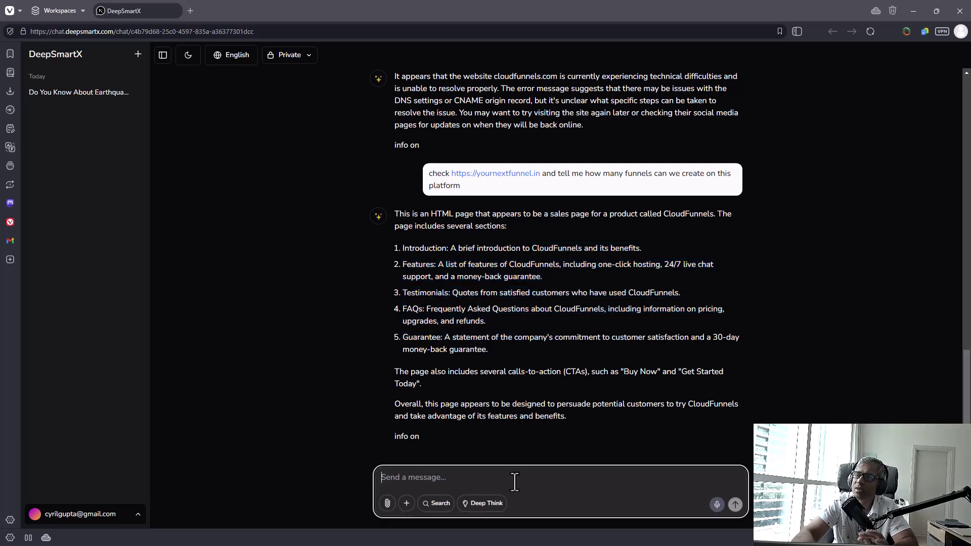
left_click(406, 503)
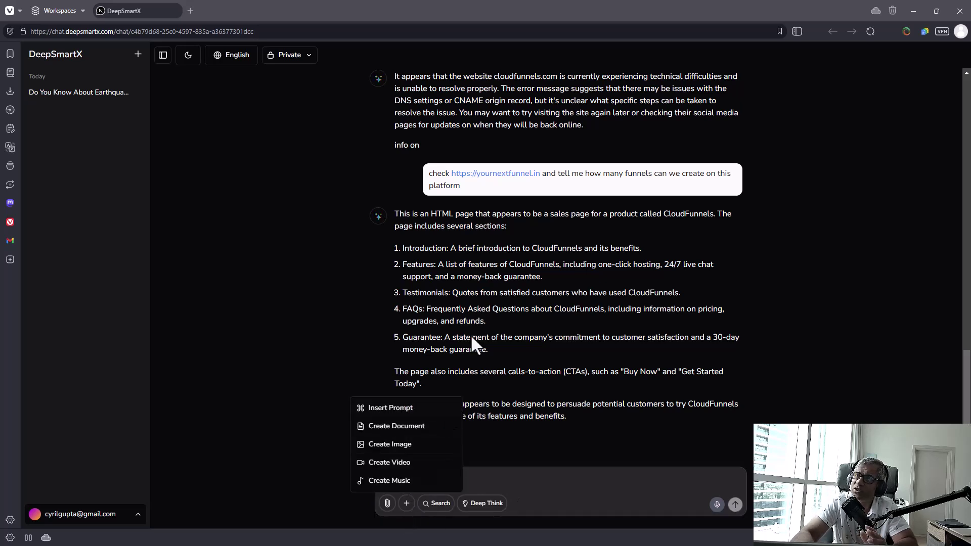
left_click(513, 372)
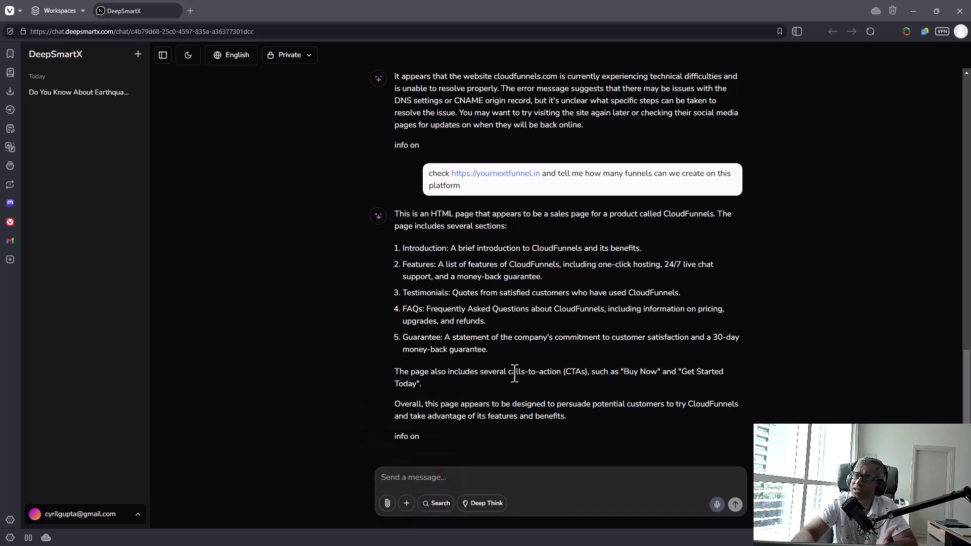
left_click(538, 485)
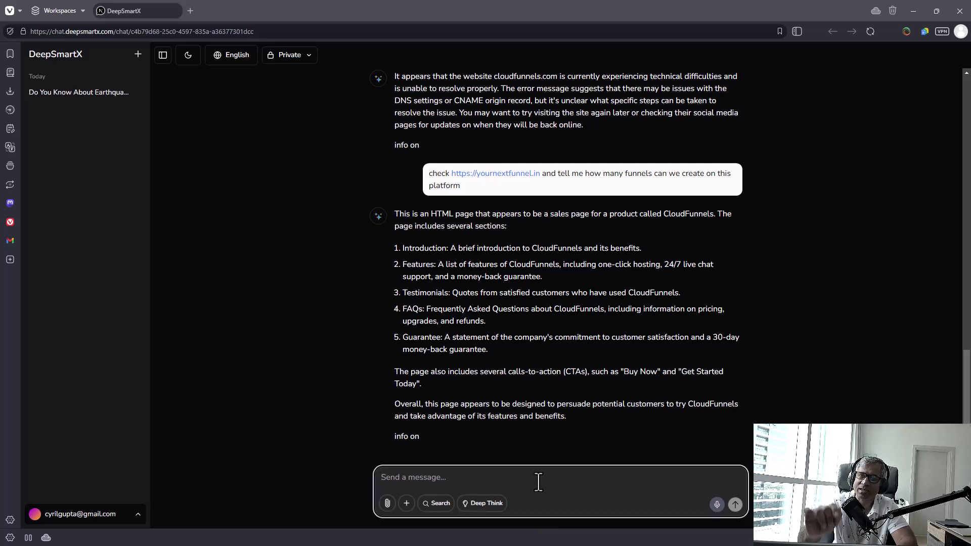
type("Can yo")
key("ctrl+a")
key("BackSpace")
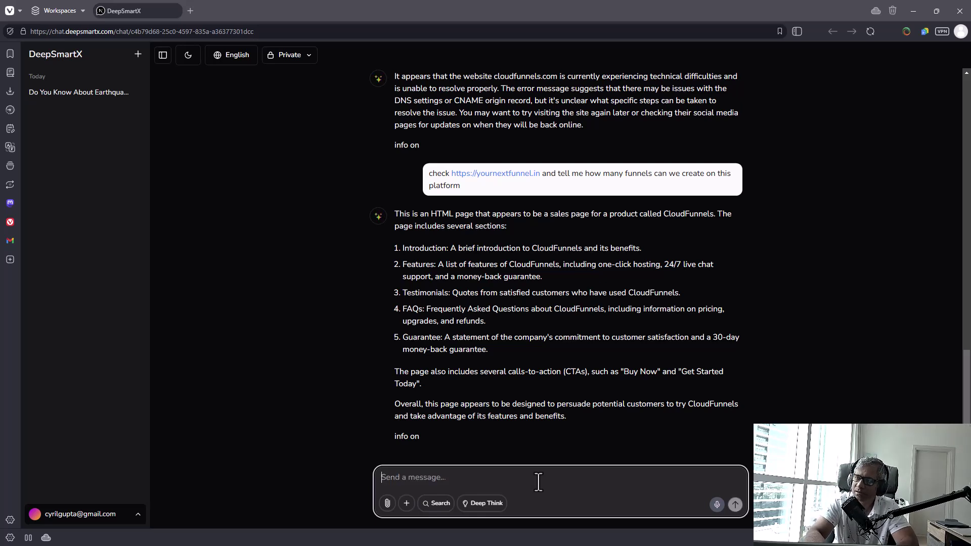
- Ask the chat to write a promotional email for Cloudfunnels, promoting a $10 discount coupon with the code flyaway
type("Write a pro")
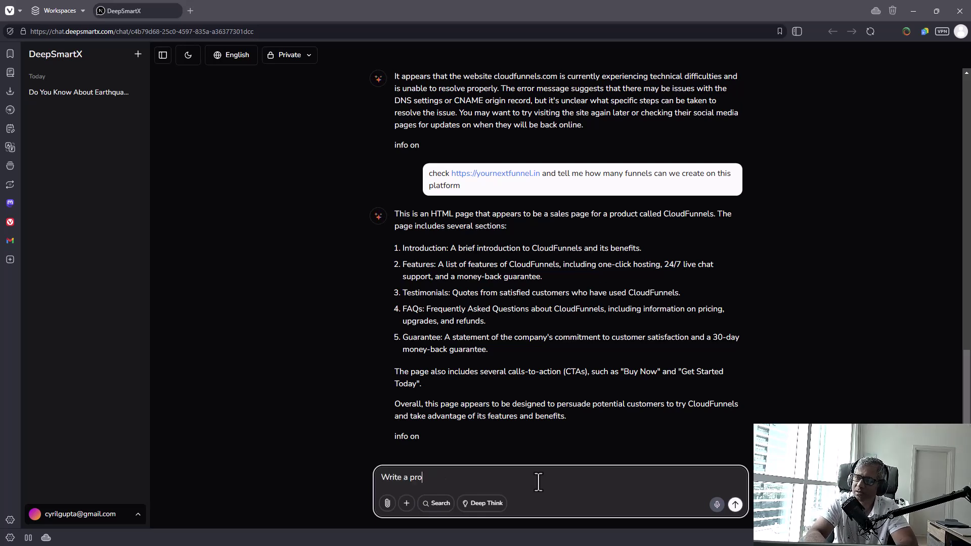
type("motional email for CLoudfunnel, promoting a")
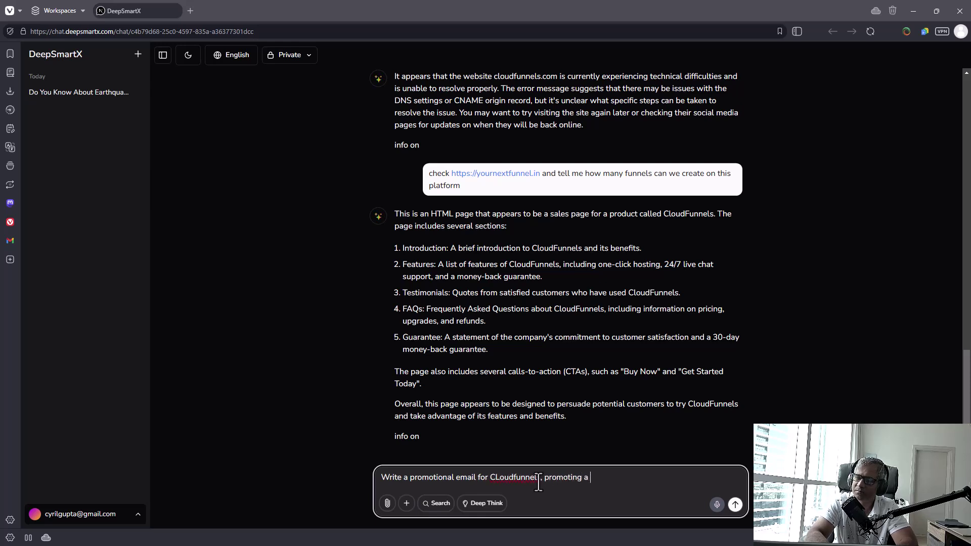
type(" $10 discount cou")
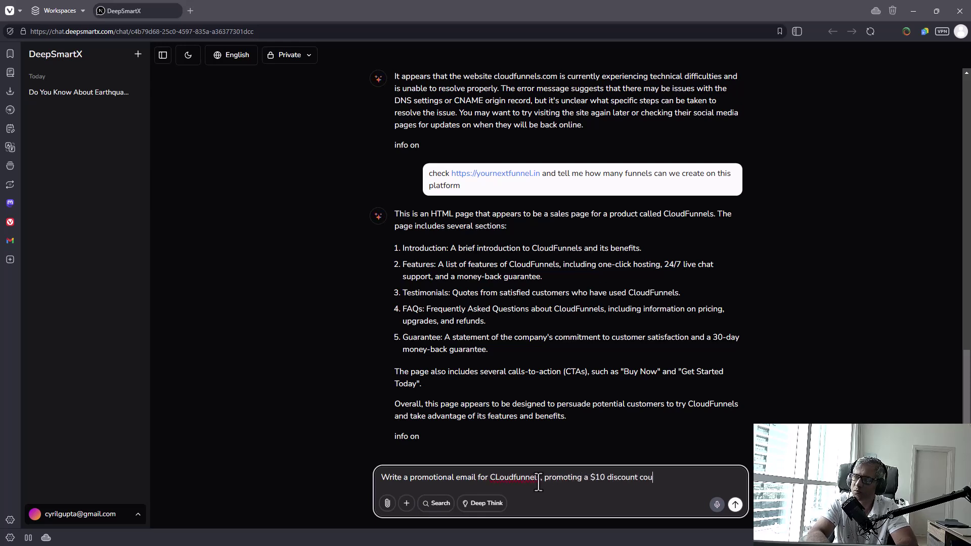
type("pon. The coupon is ")
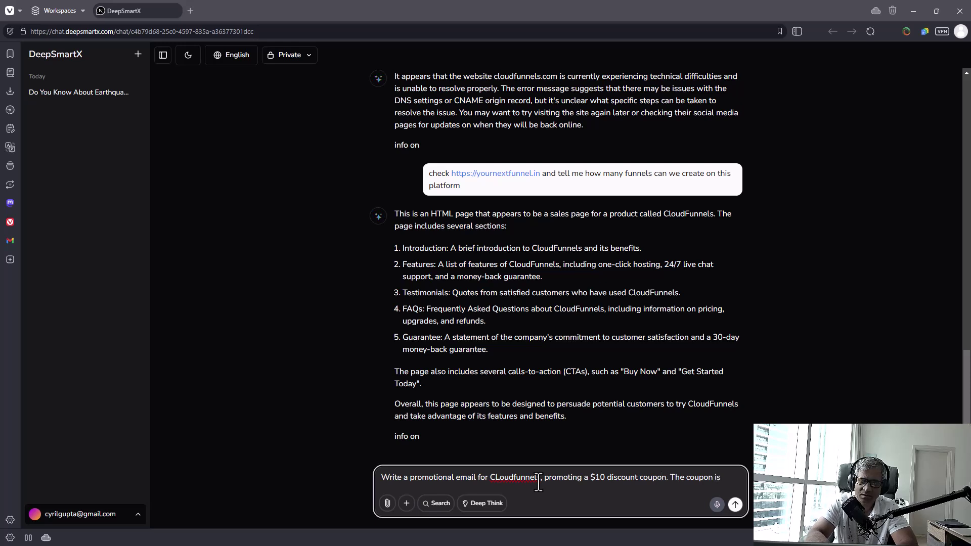
type("fyaway")
key("BackSpace")
key("BackSpace")
key("BackSpace")
key("BackSpace")
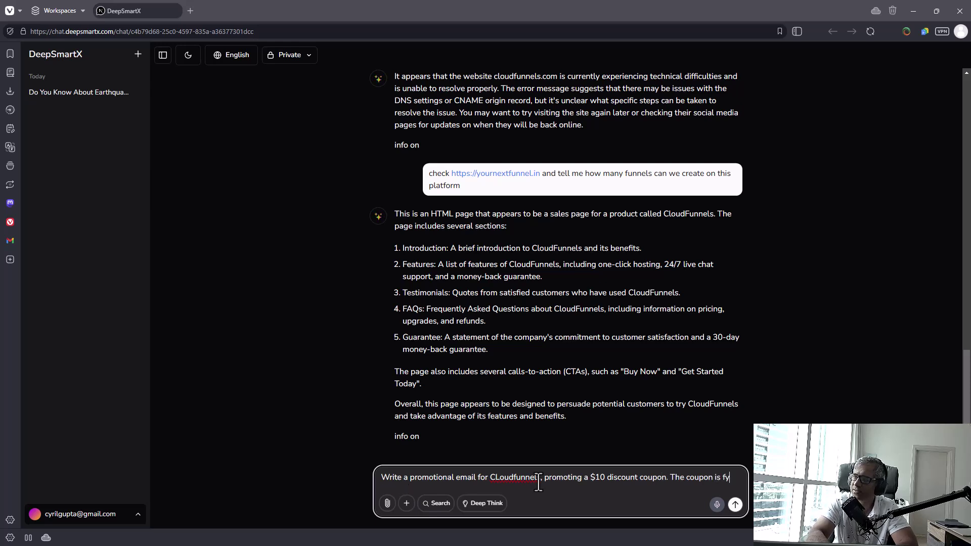
type("flyaway")
key("Return")
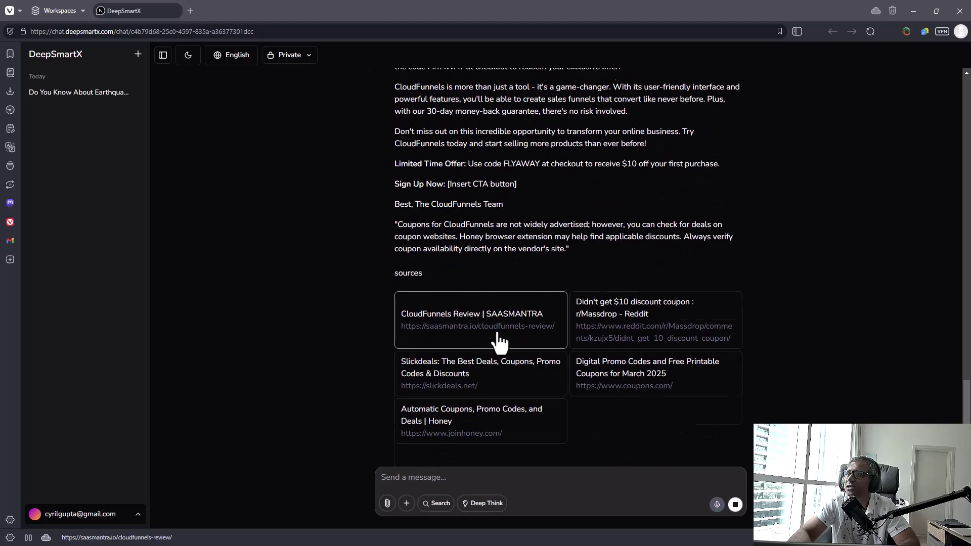
- Read the generated email's introduction, opening paragraph and discount offer paragraph
scroll(499, 342, "up", 3)
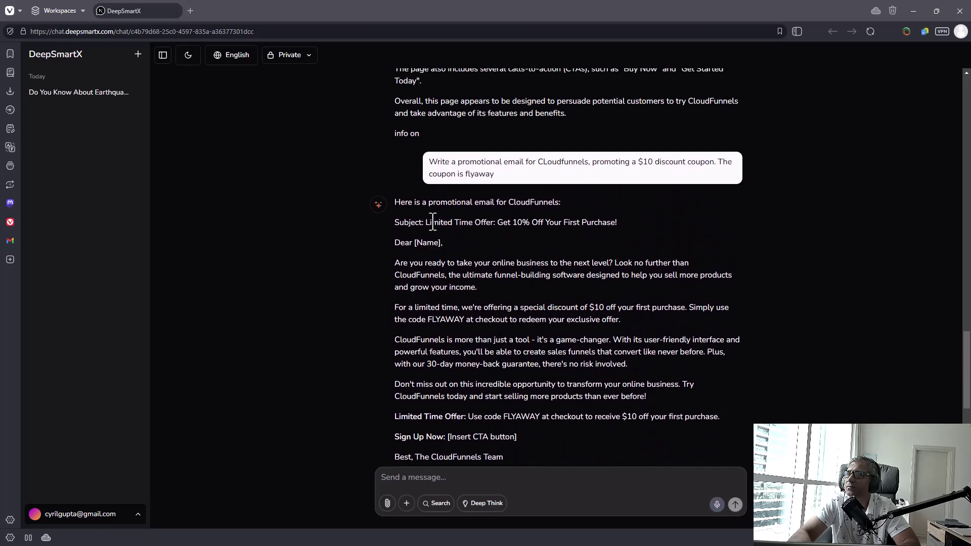
left_click_drag(440, 202, 536, 202)
left_click(536, 201)
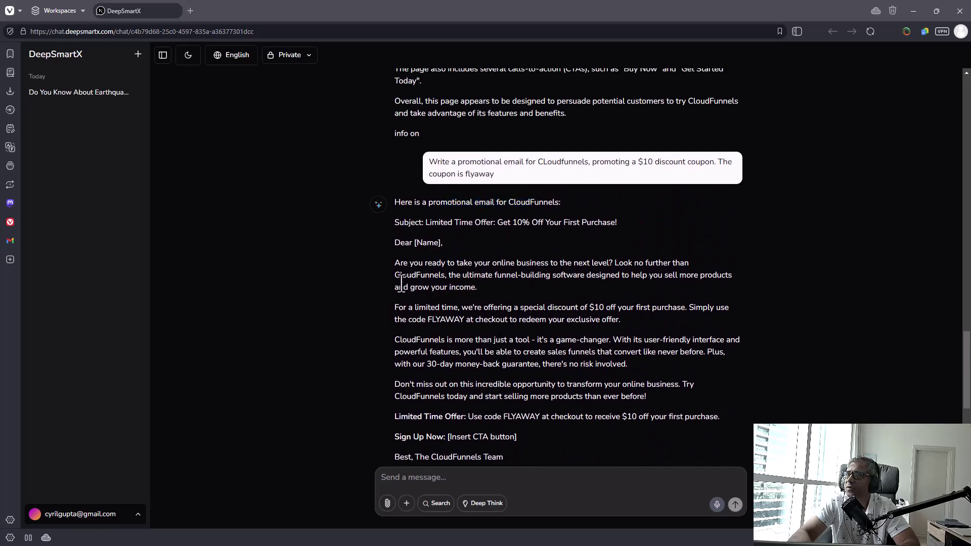
left_click_drag(400, 264, 610, 270)
left_click(612, 271)
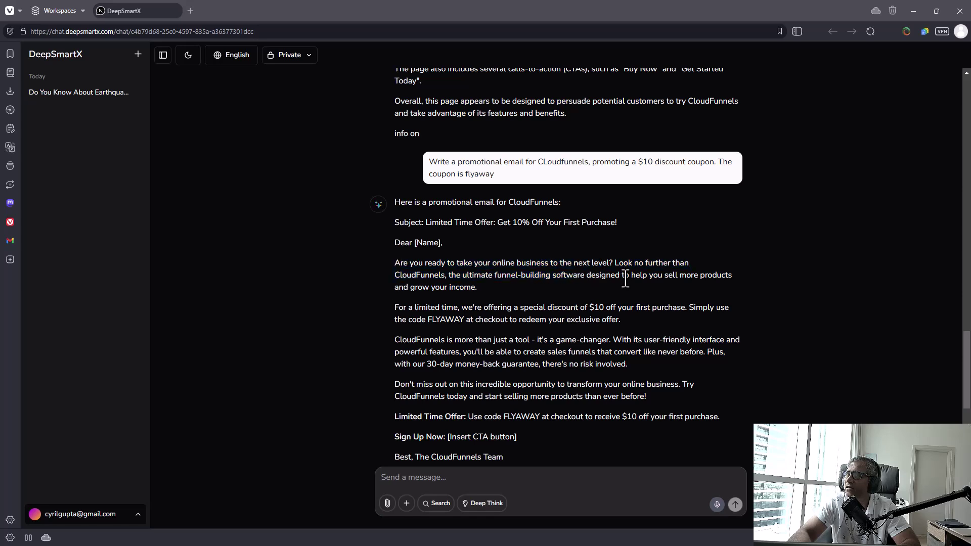
left_click_drag(494, 276, 682, 286)
left_click(483, 293)
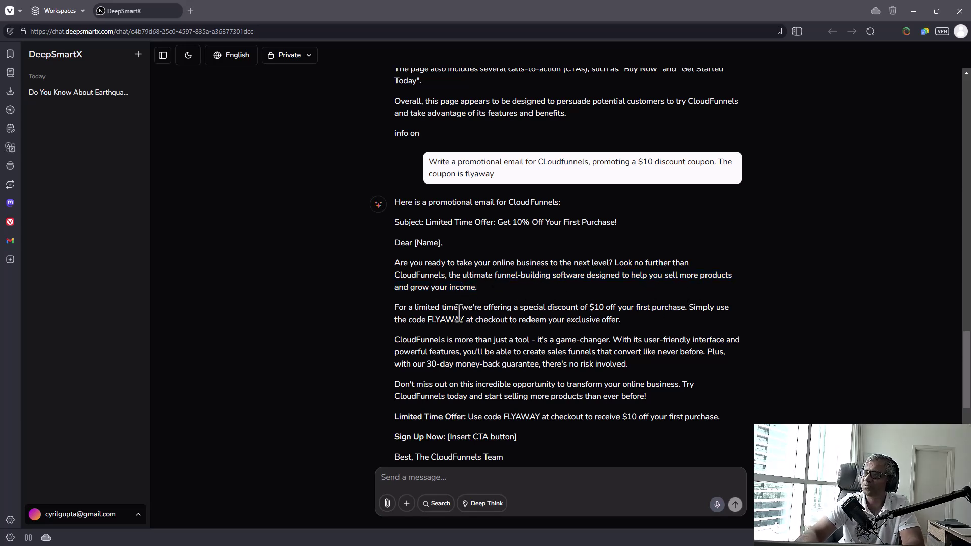
left_click_drag(460, 307, 512, 307)
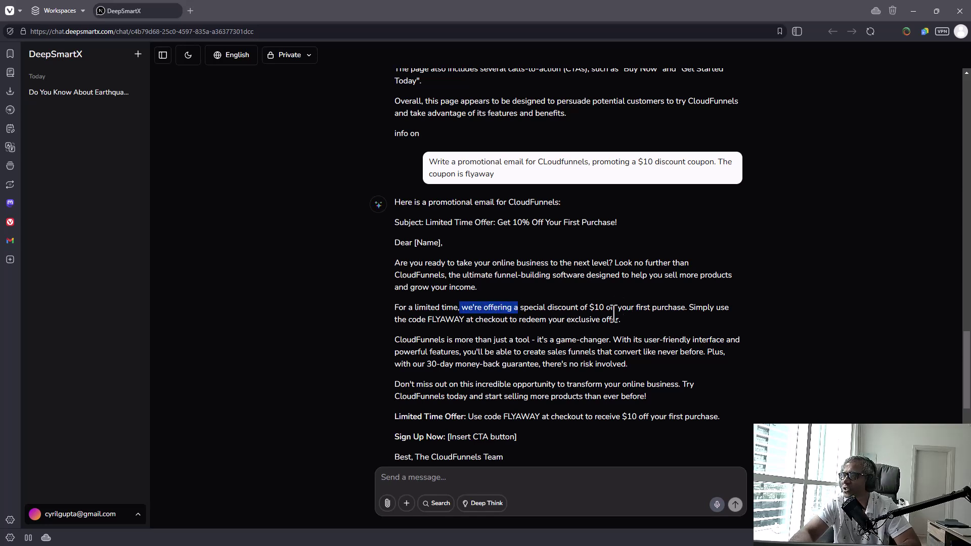
left_click(580, 312)
left_click_drag(646, 310, 676, 309)
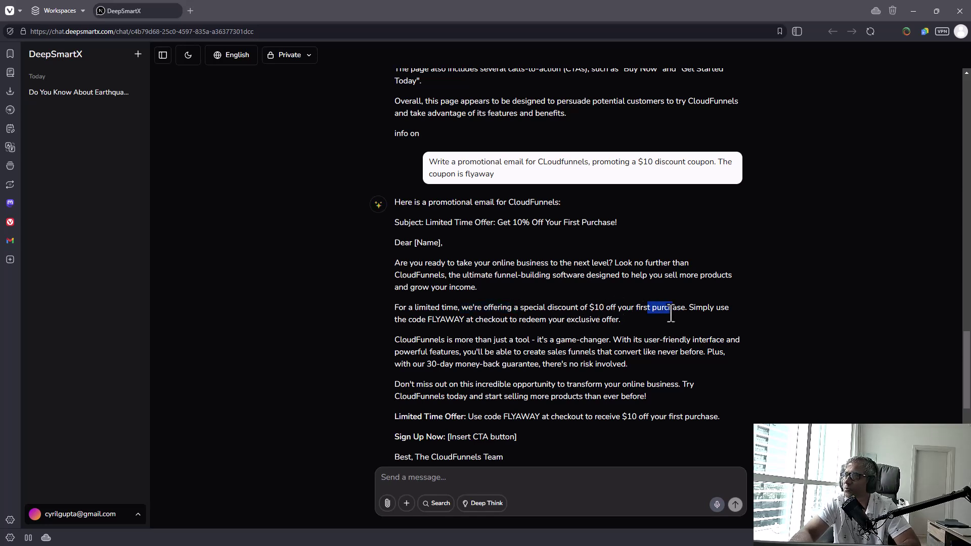
left_click(671, 312)
left_click_drag(395, 307, 603, 327)
left_click(511, 321)
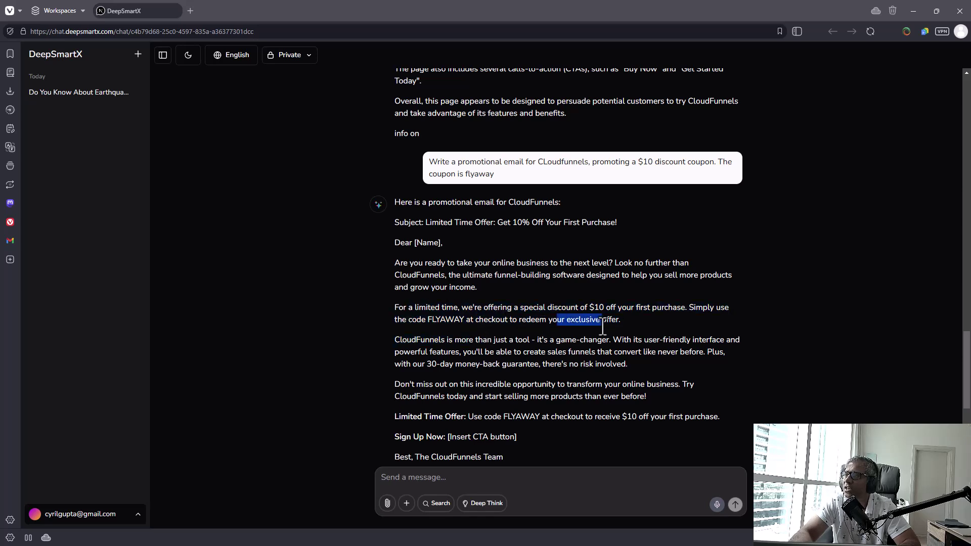
- Review the rest of the generated email, including the limited time offer, the sign-up line and the listed sources
scroll(544, 375, "down", 2)
left_click_drag(435, 218, 533, 377)
left_click(462, 340)
left_click_drag(428, 331, 517, 333)
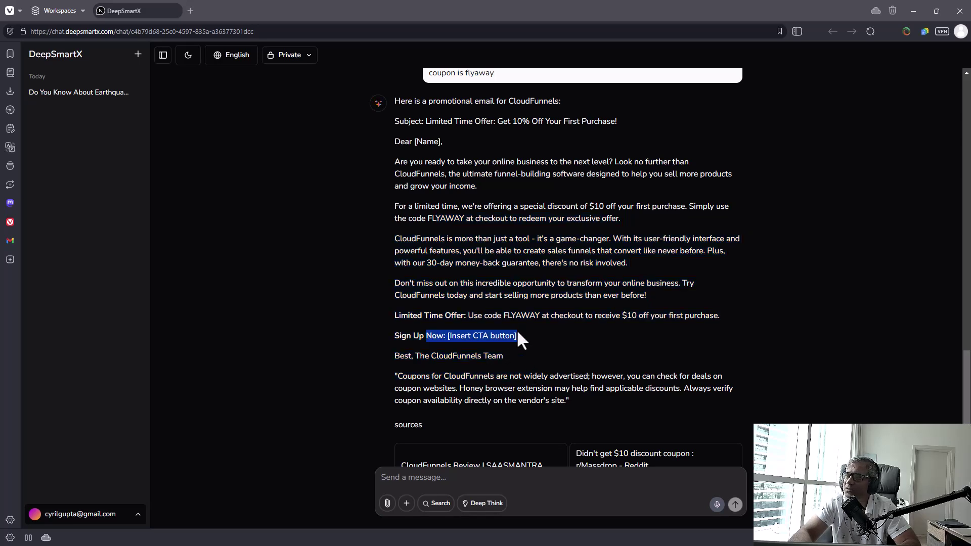
left_click(440, 320)
left_click_drag(431, 318, 618, 327)
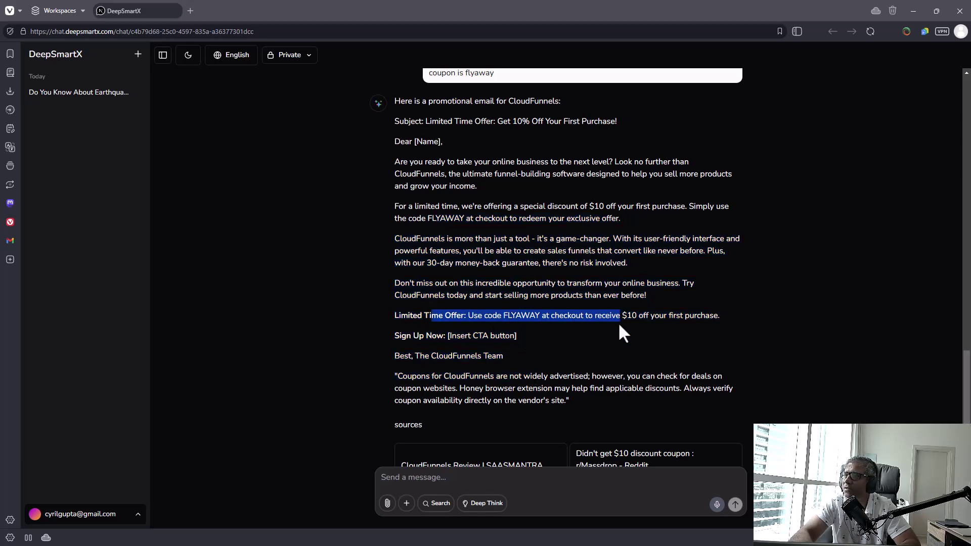
left_click(488, 377)
scroll(475, 374, "down", 3)
scroll(435, 235, "up", 4)
left_click_drag(435, 235, 536, 263)
left_click(536, 263)
scroll(521, 321, "up", 3)
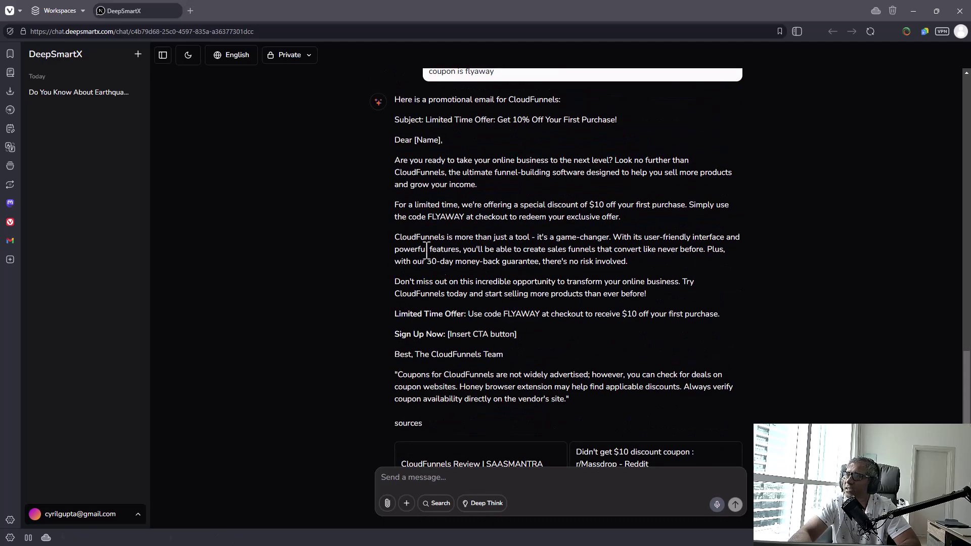
left_click_drag(412, 217, 508, 217)
left_click(511, 218)
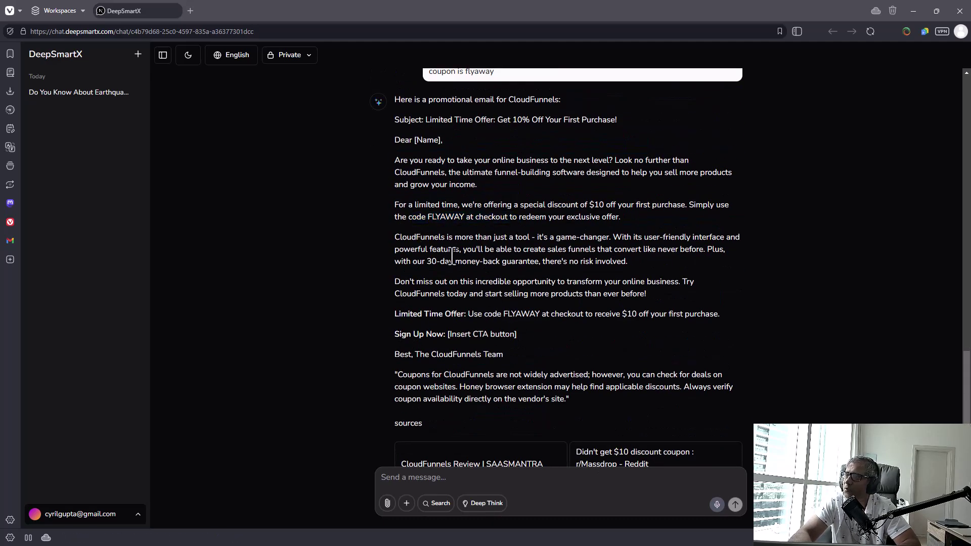
scroll(457, 273, "down", 3)
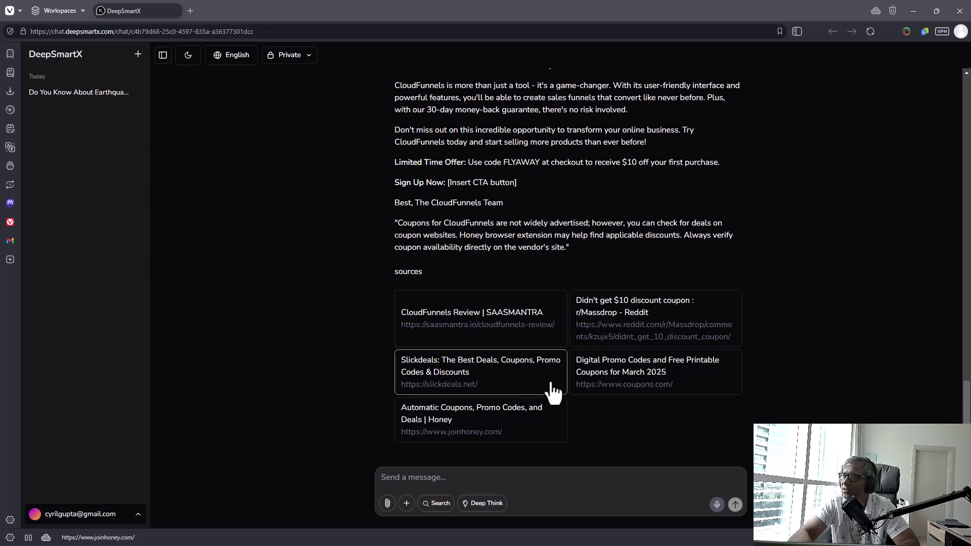
scroll(521, 329, "up", 1)
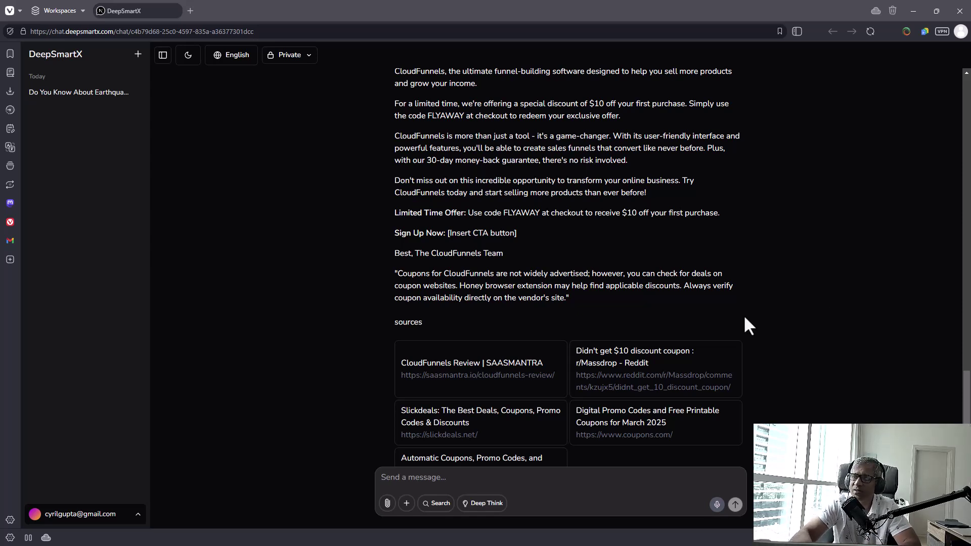
- Switch the chat to document creation and request "Make a report on the funnel builder market and list top contenders"
left_click(406, 504)
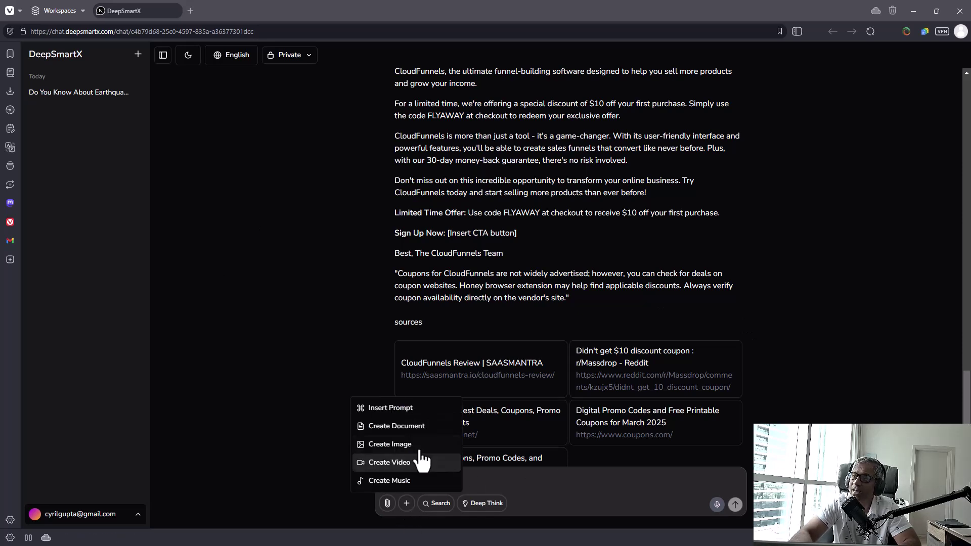
left_click(419, 429)
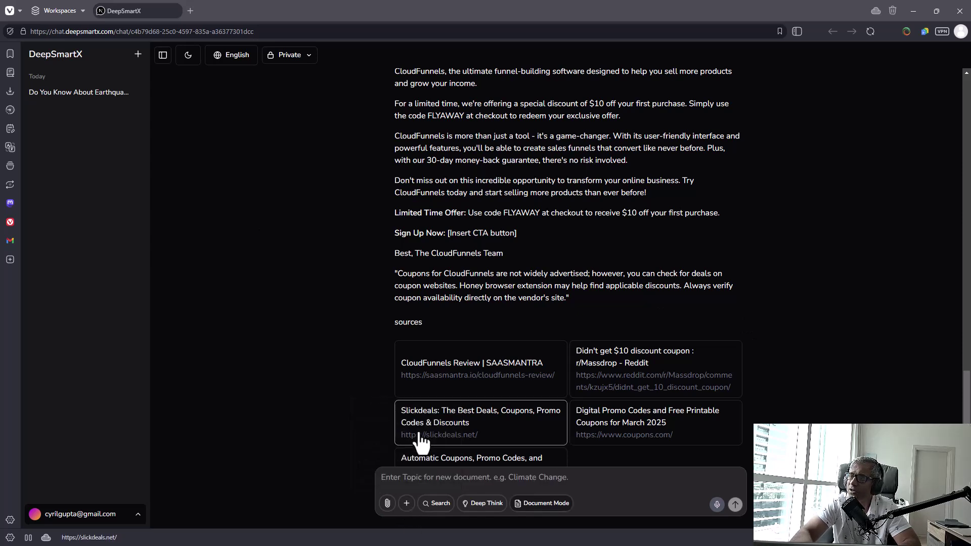
left_click(430, 484)
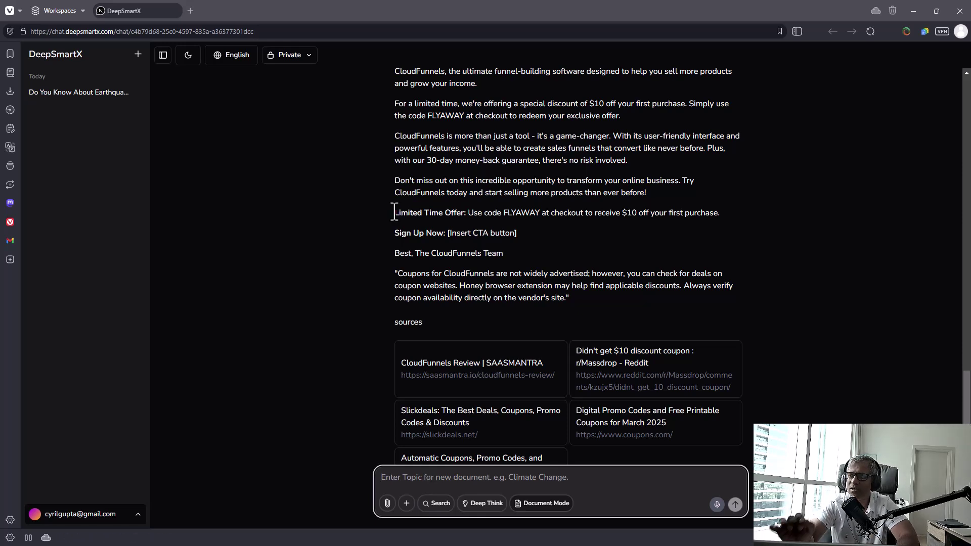
type("Maek a")
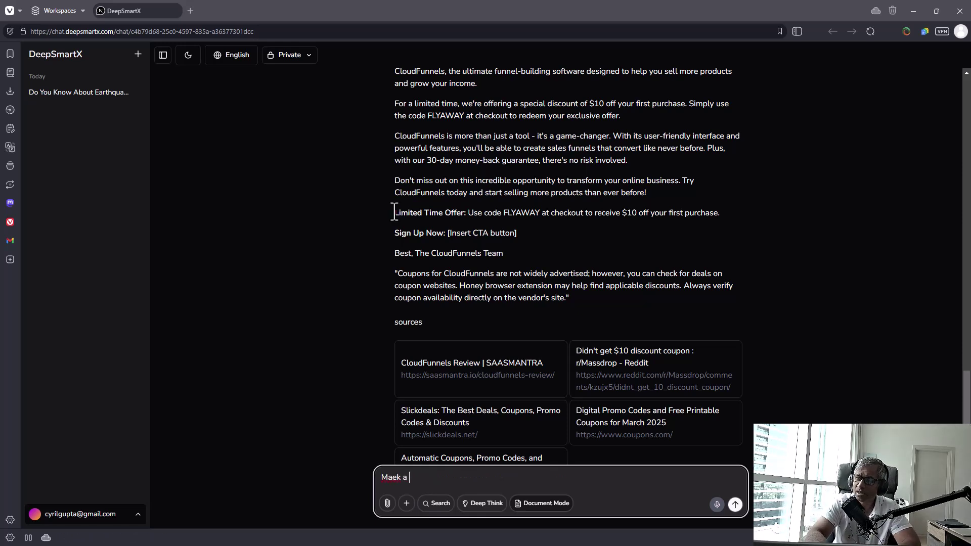
key("BackSpace")
type("ke a report on th")
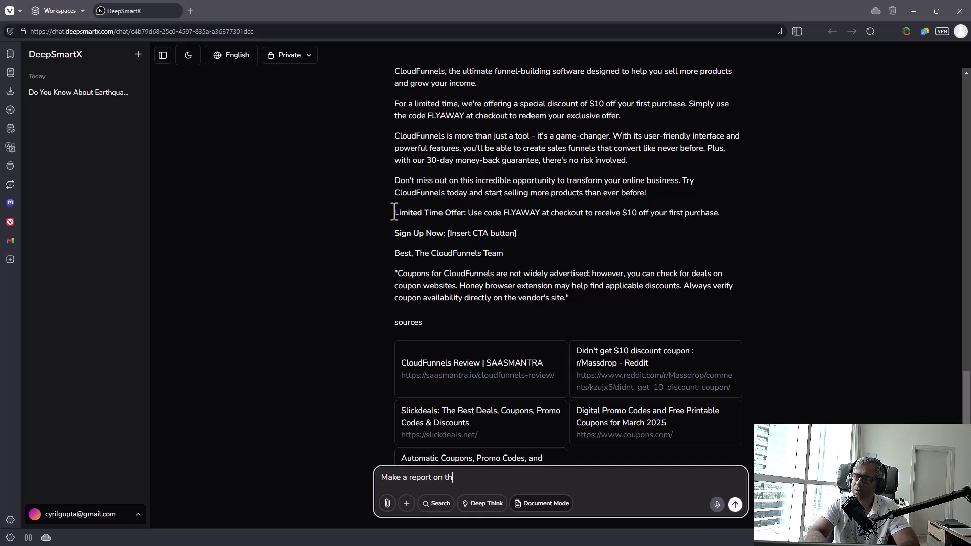
type("e funnel builder market ")
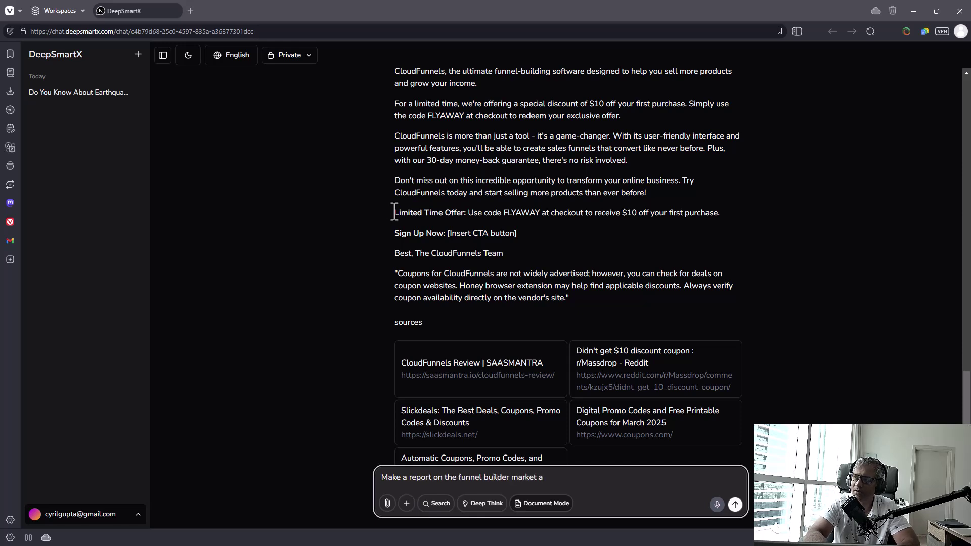
type("w")
key("BackSpace")
type("and list top con")
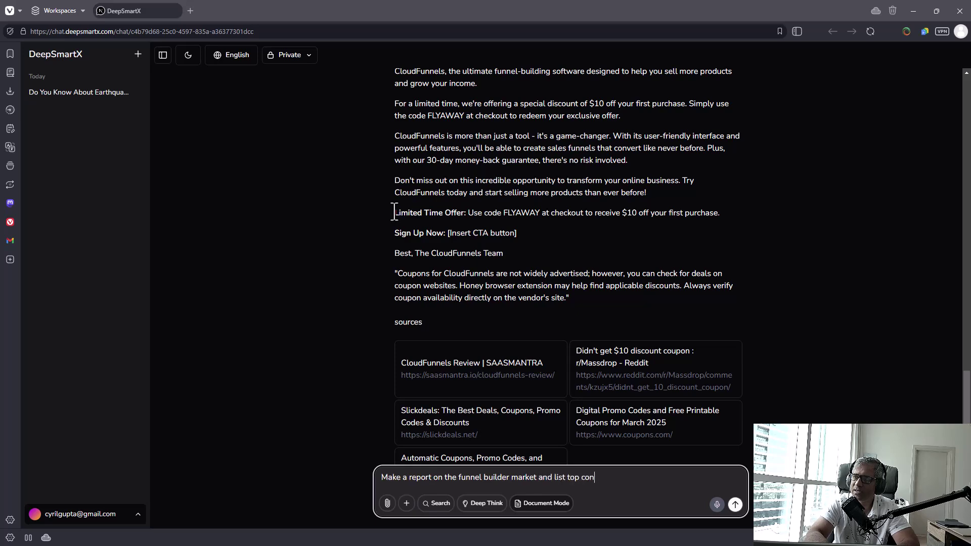
type("tenders")
key("Return")
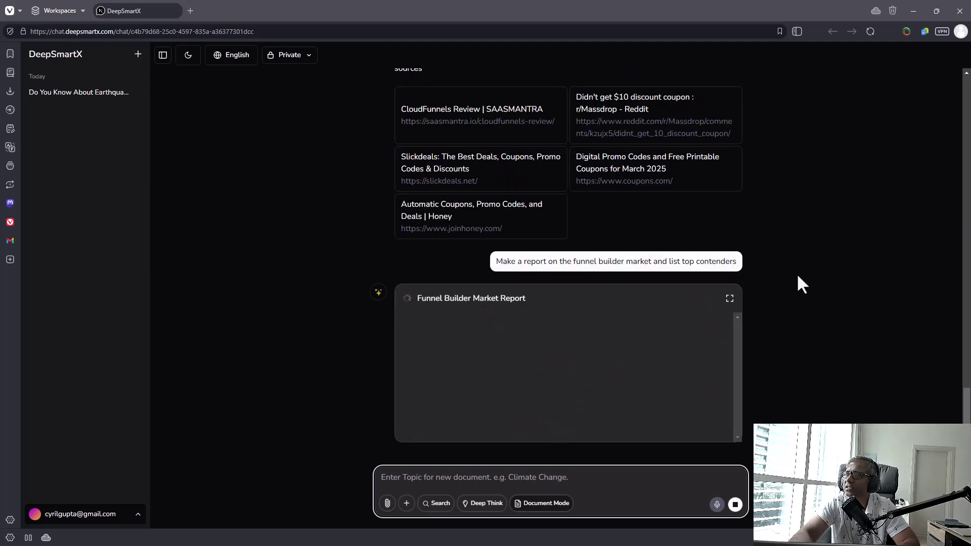
- Open the Funnel Builder Market Report in full view and read from its executive summary down to the key players
left_click(730, 299)
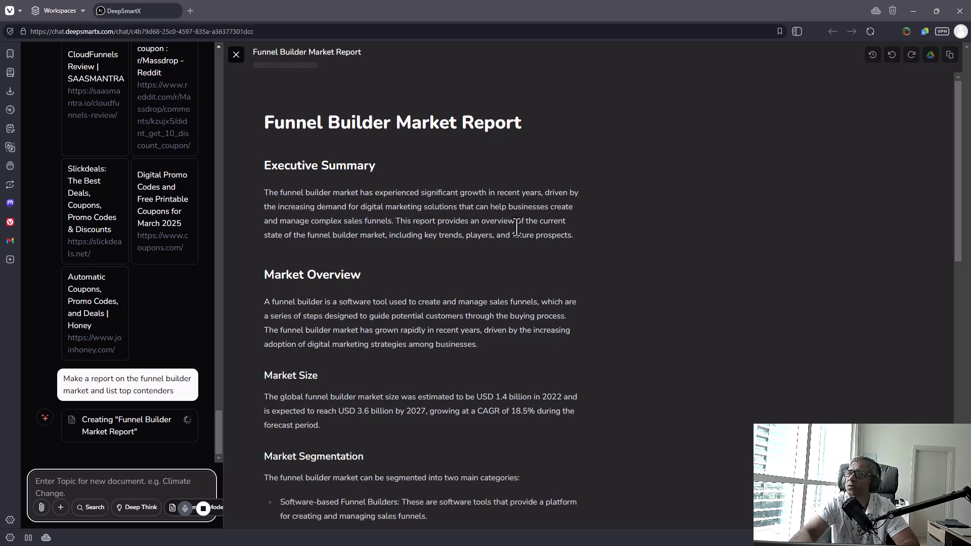
scroll(514, 238, "down", 1)
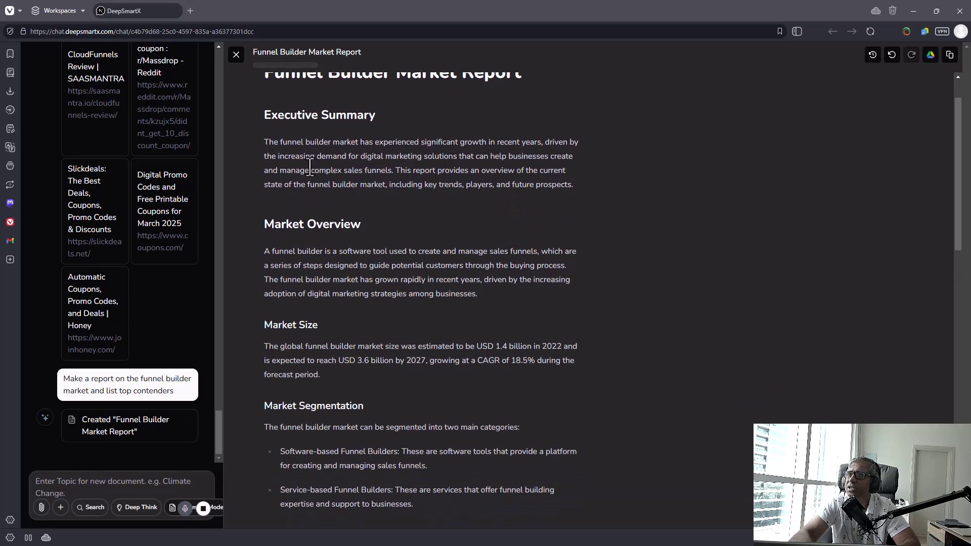
left_click_drag(310, 166, 376, 200)
scroll(377, 223, "down", 4)
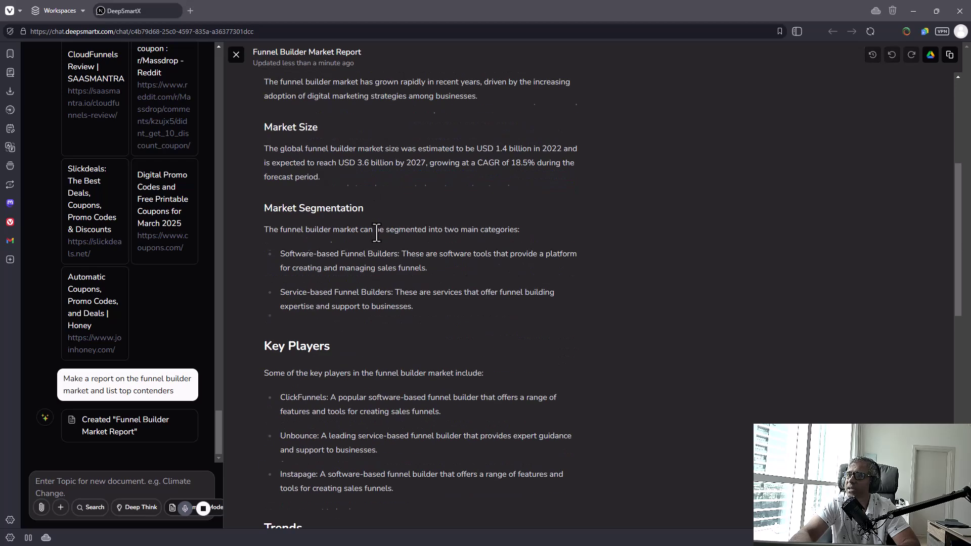
scroll(377, 234, "down", 9)
scroll(303, 152, "up", 4)
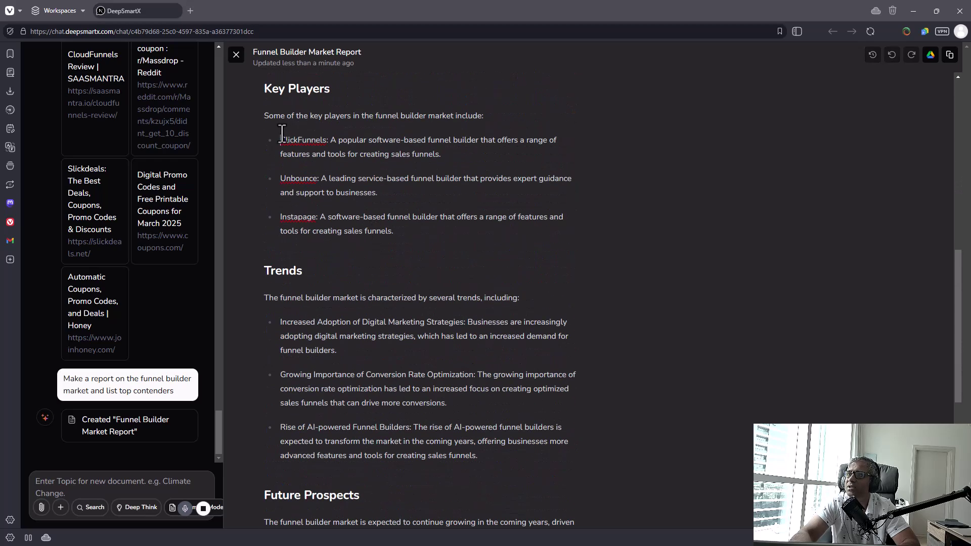
- Review the report's key players, trends, future prospects and conclusion, and return to the chat
left_click_drag(282, 134, 321, 153)
left_click(314, 161)
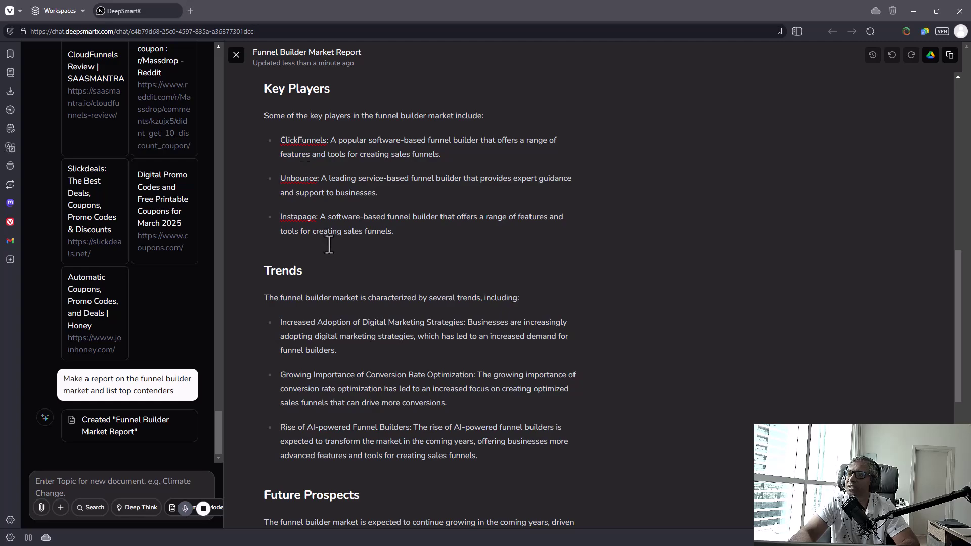
scroll(329, 245, "down", 7)
left_click_drag(360, 386, 367, 430)
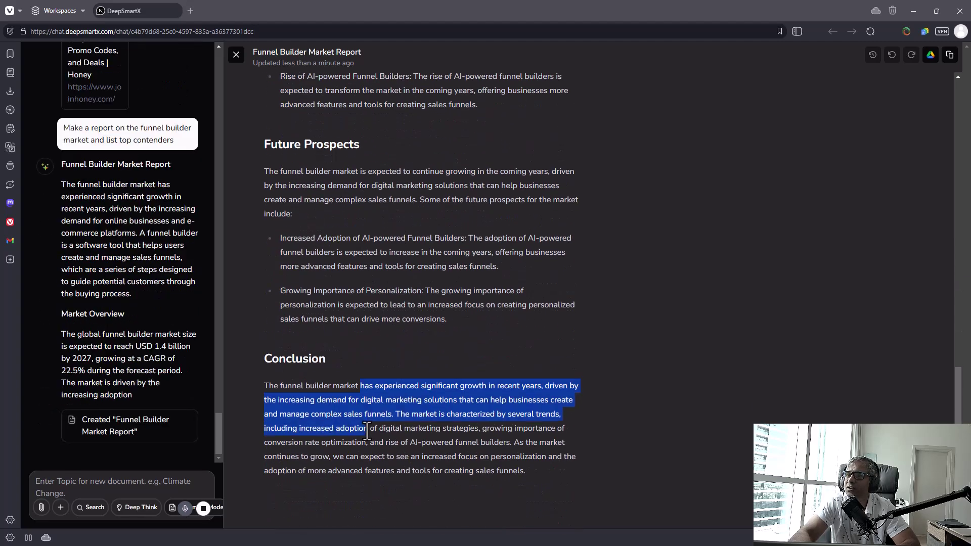
left_click(236, 54)
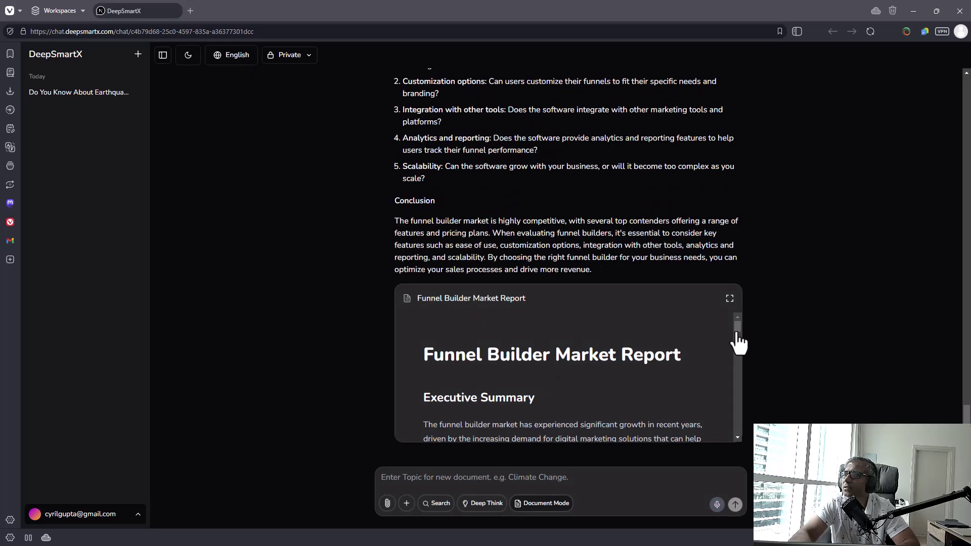
left_click(721, 371)
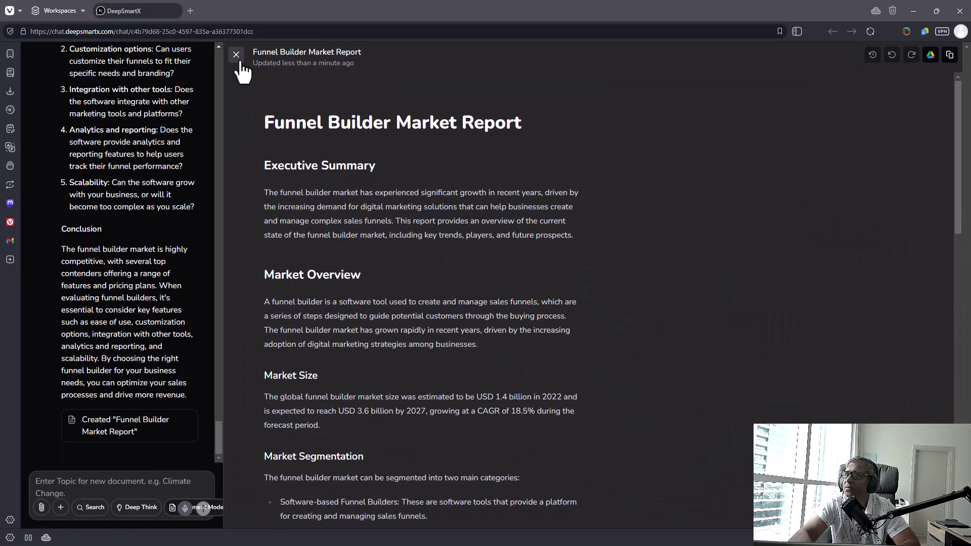
left_click(237, 55)
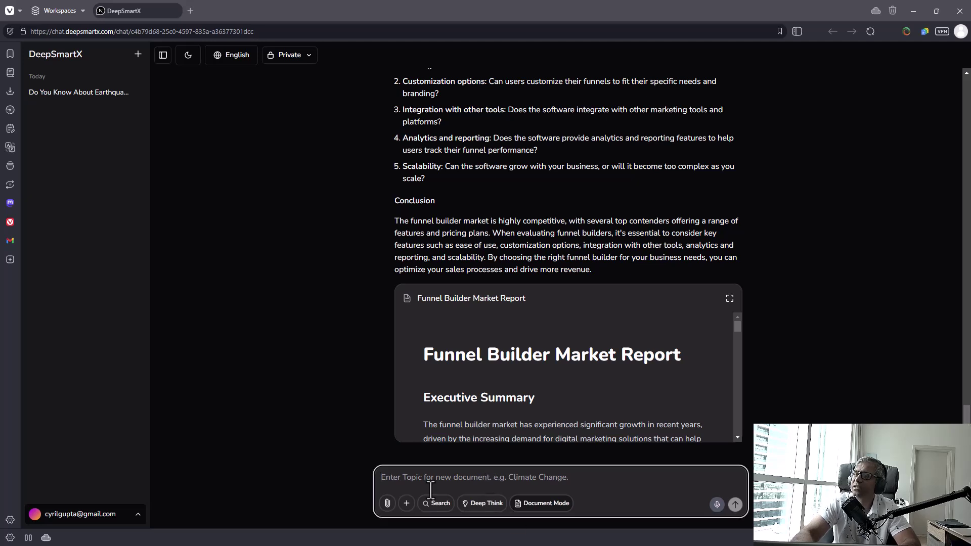
- Switch the chat from document mode to image creation mode, ready for an image description
left_click(407, 503)
left_click(404, 445)
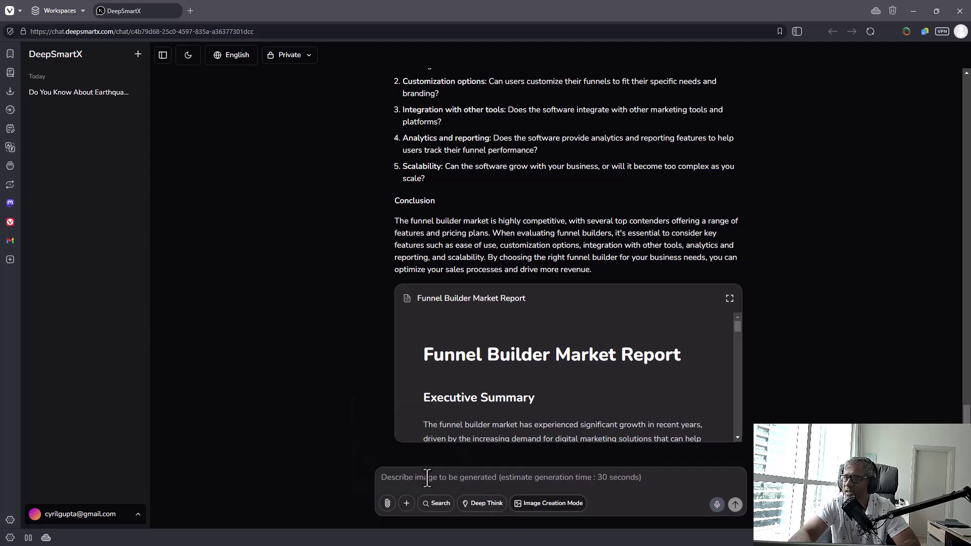
left_click(427, 477)
type("Mk")
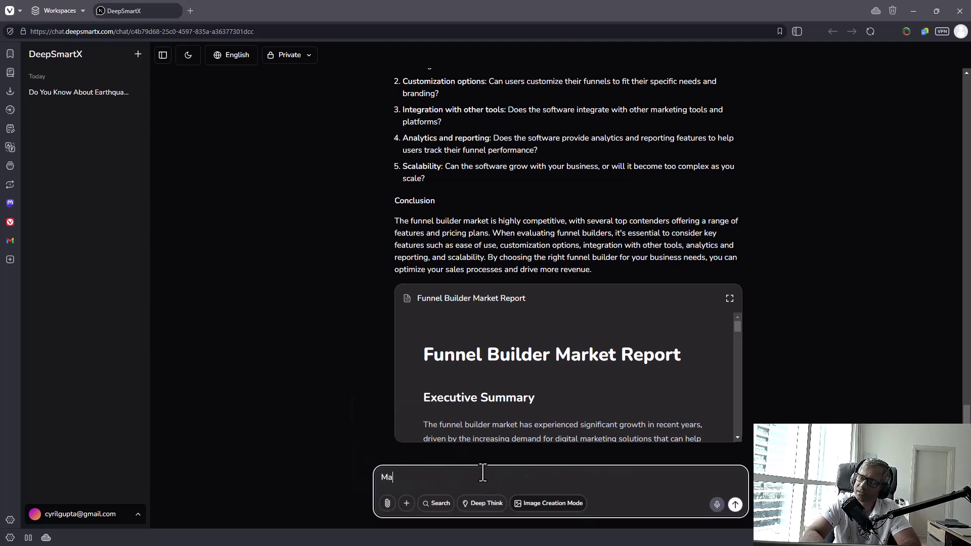
type("ke")
key("BackSpace")
key("BackSpace")
key("BackSpace")
key("BackSpace")
key("BackSpace")
key("BackSpace")
key("BackSpace")
key("BackSpace")
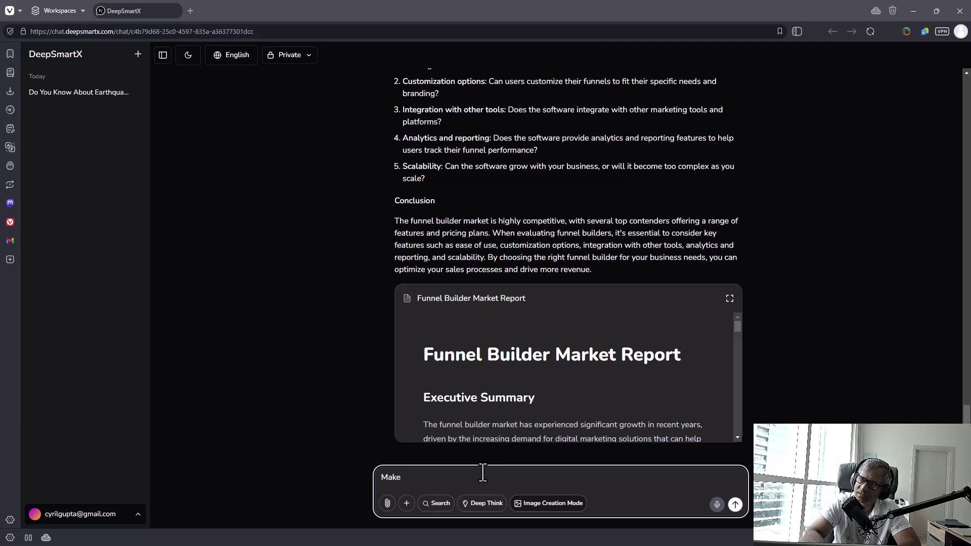
- Generate an image from the description: A persian cat, pink in color. Holding a sign that says "CloudFunnels!"
type("a")
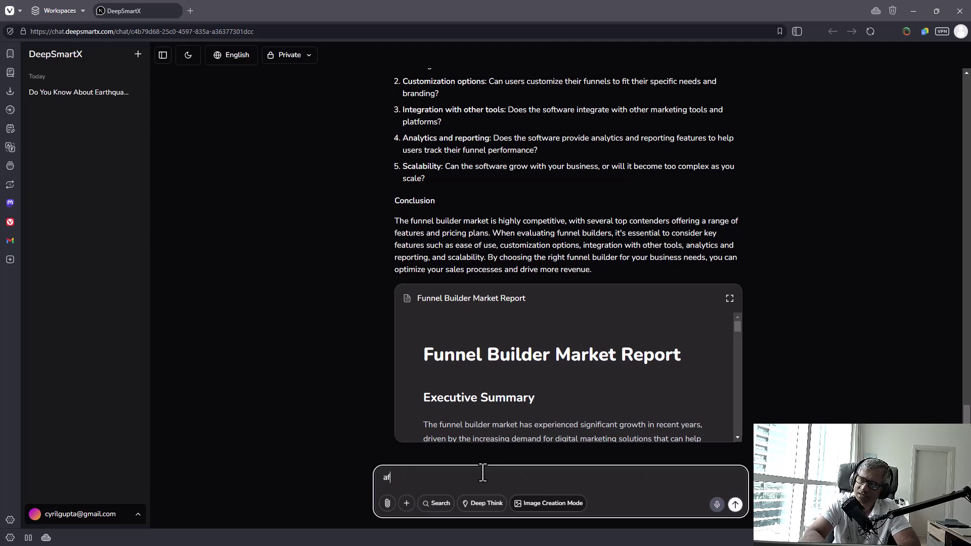
type(" persian ")
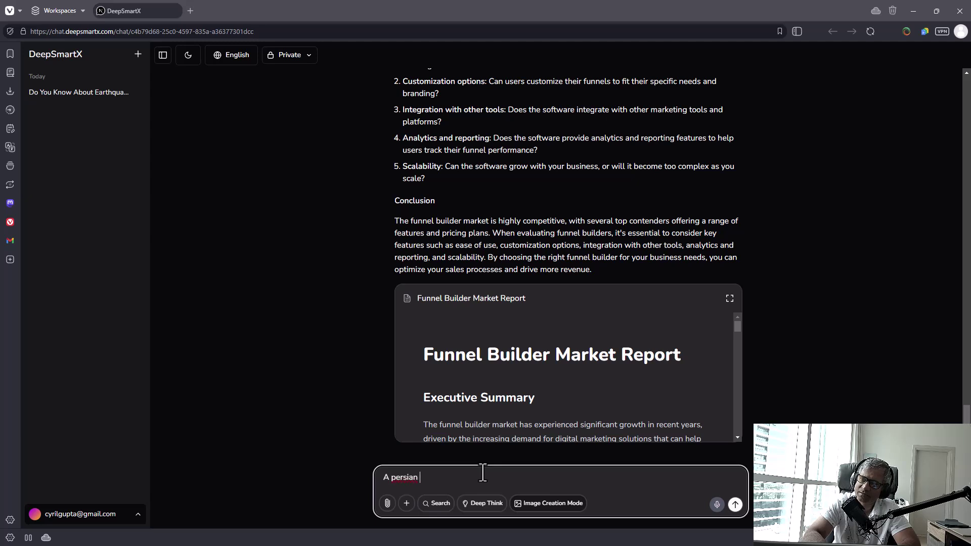
type("cat, ping in color. Ho")
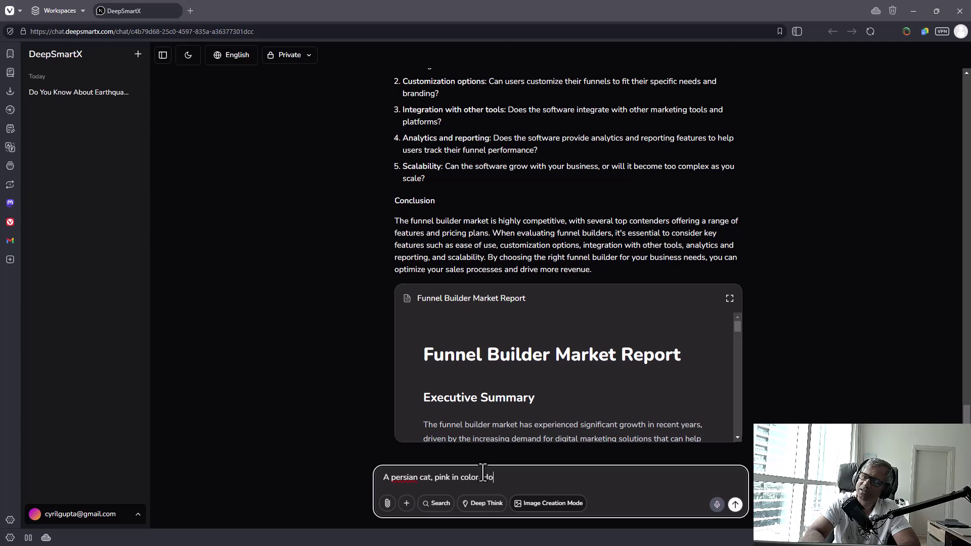
type("lding a sig ")
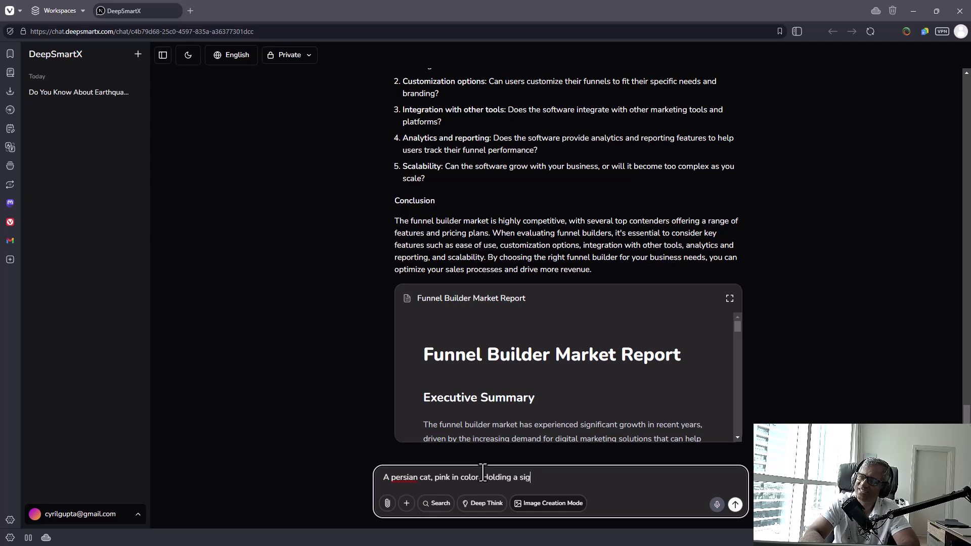
type("n that says \"C")
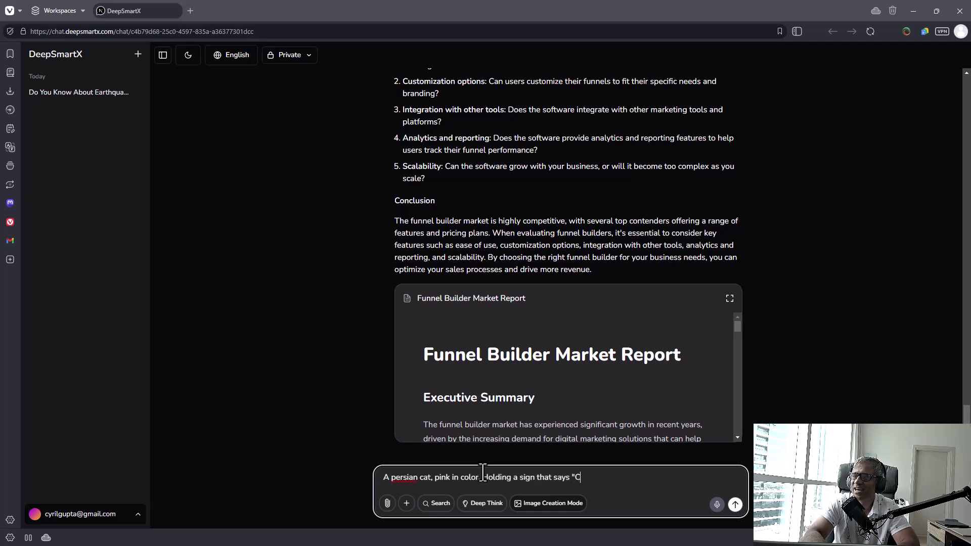
type("loudFunnels!\"")
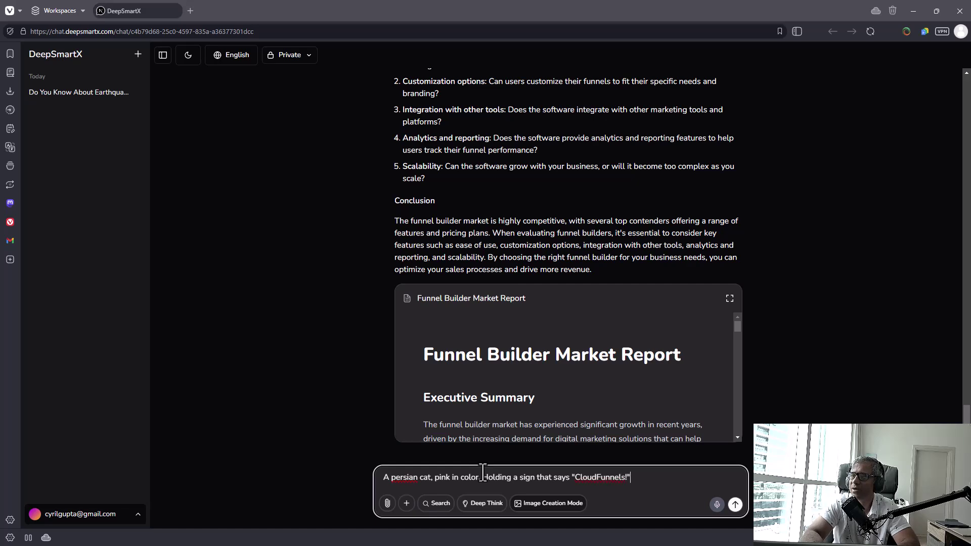
key("Return")
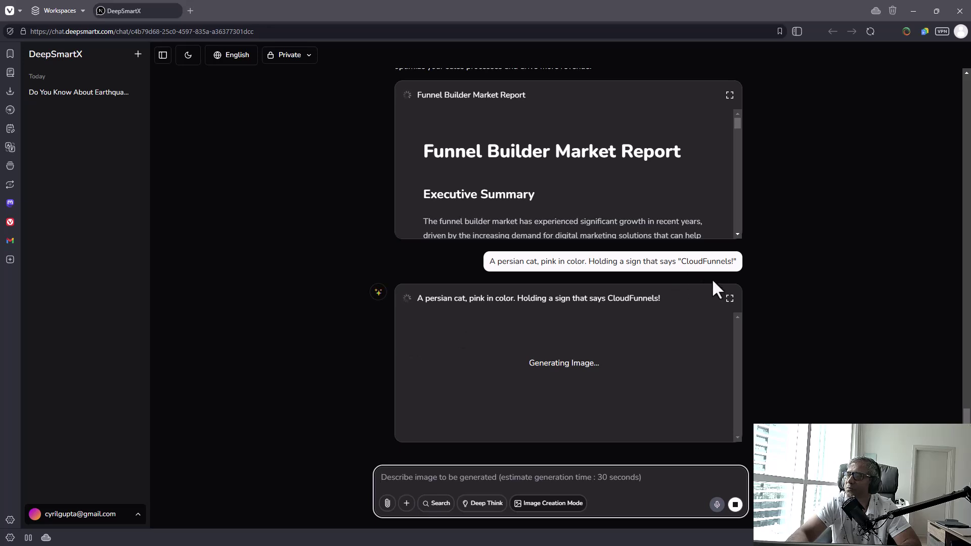
- Compare the sign wording in the prompt with the enlarged generated cat image, and return to the chat
left_click_drag(655, 261, 697, 269)
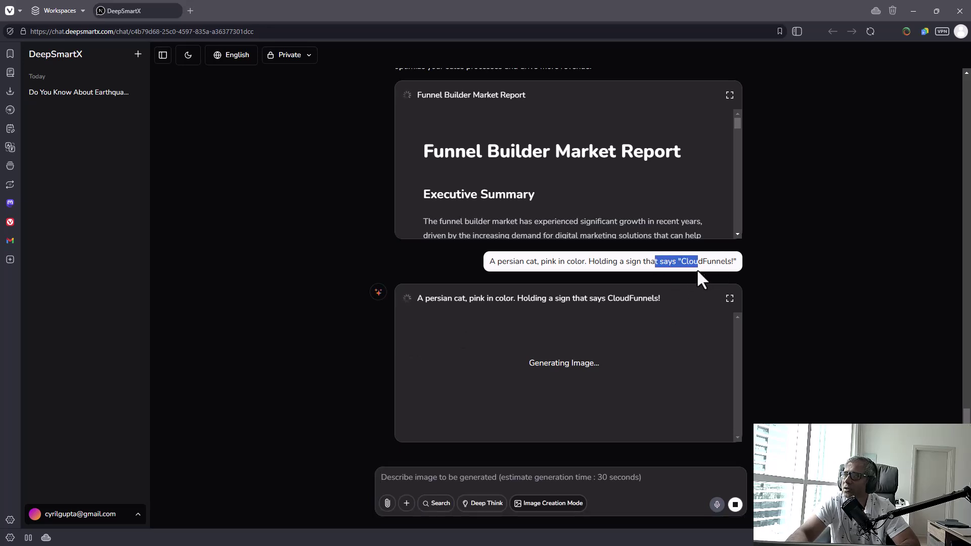
left_click(697, 268)
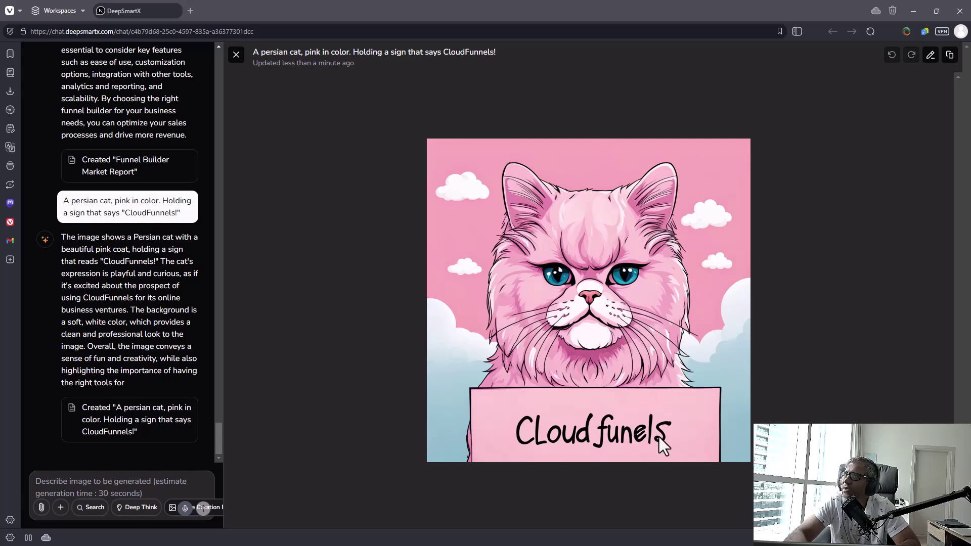
left_click(236, 55)
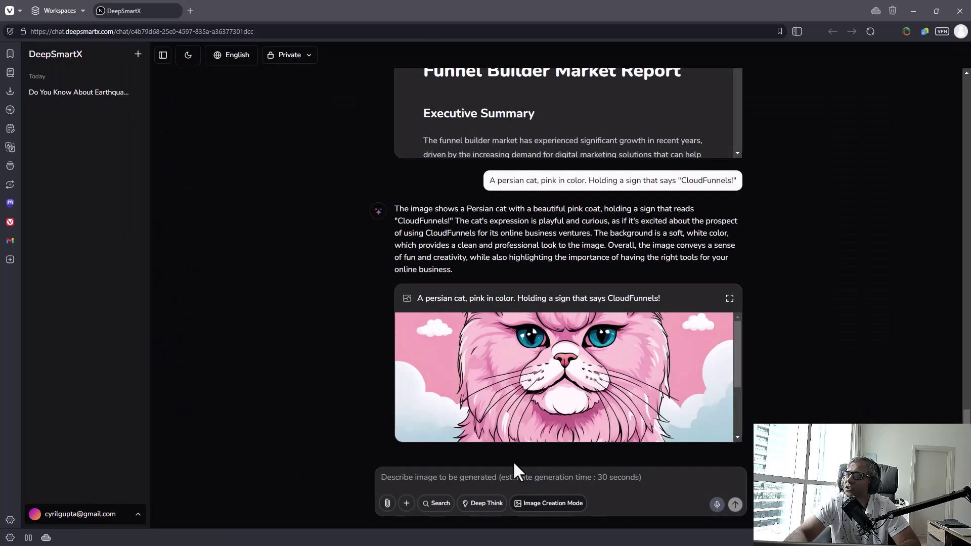
- Generate an image from the description: An old man happy to have finally cracked the enigma of life! He's fist punching the air
left_click(515, 477)
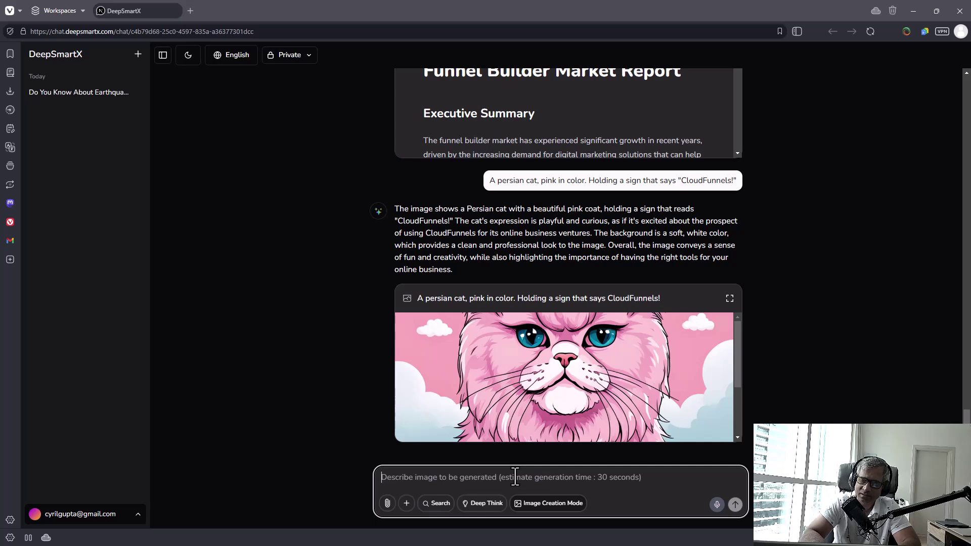
type("A ")
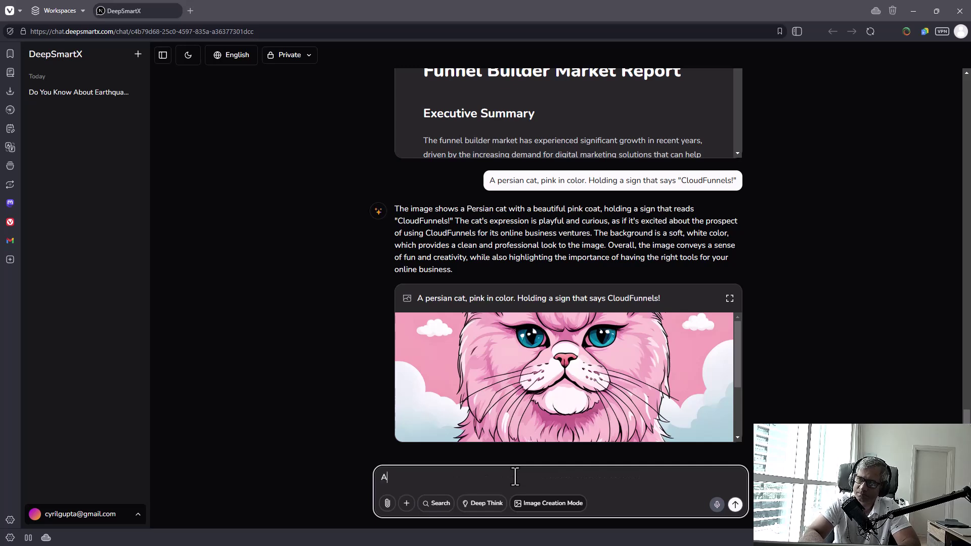
type("n old man happy to have f")
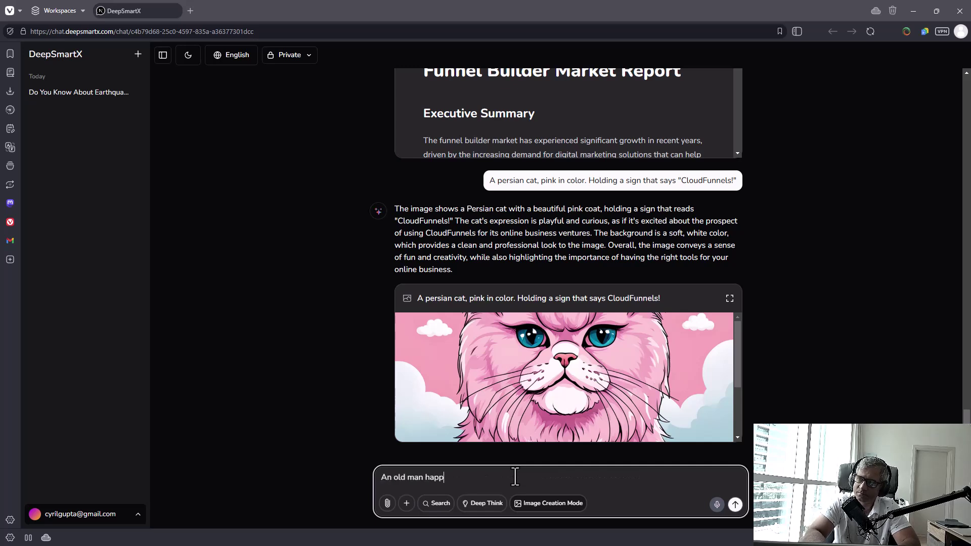
type("inally c")
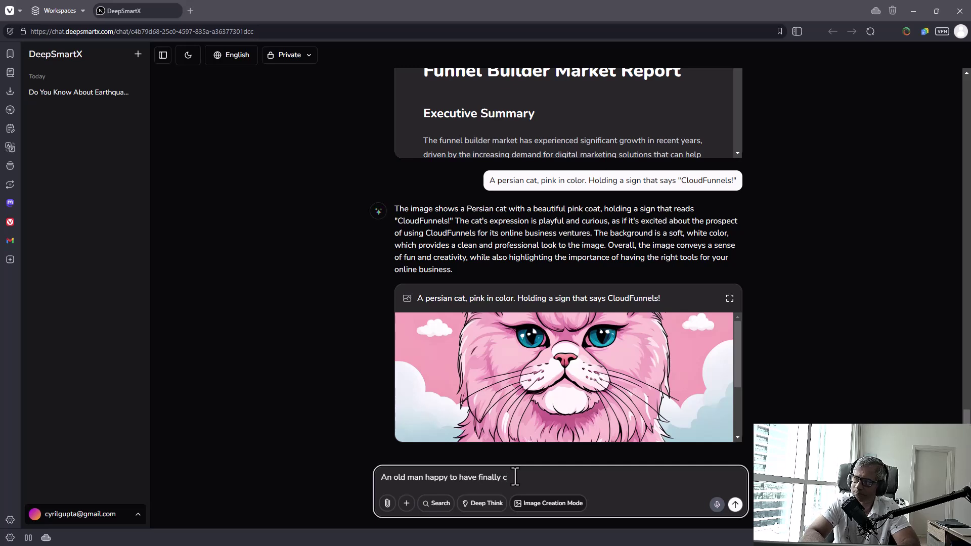
type("racked the enigma of ")
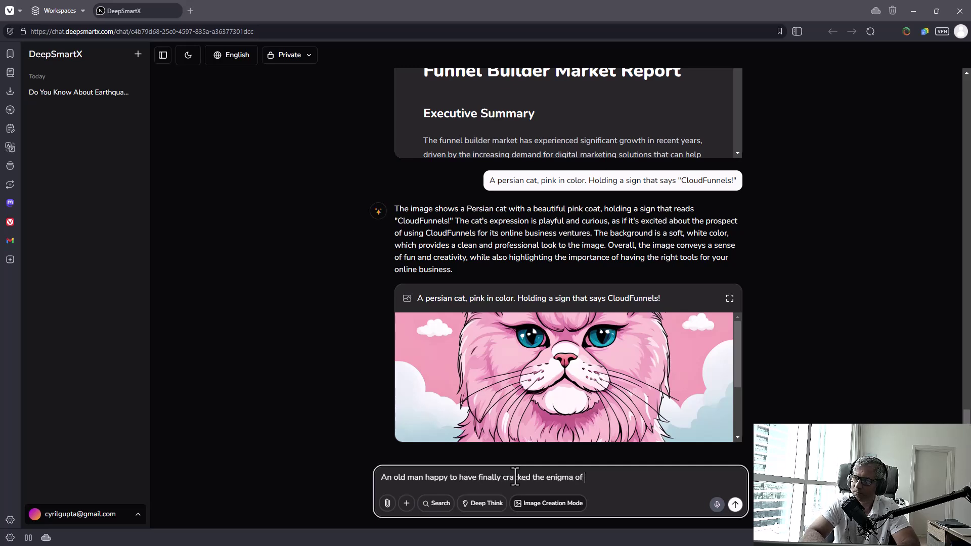
type("life! He's fis")
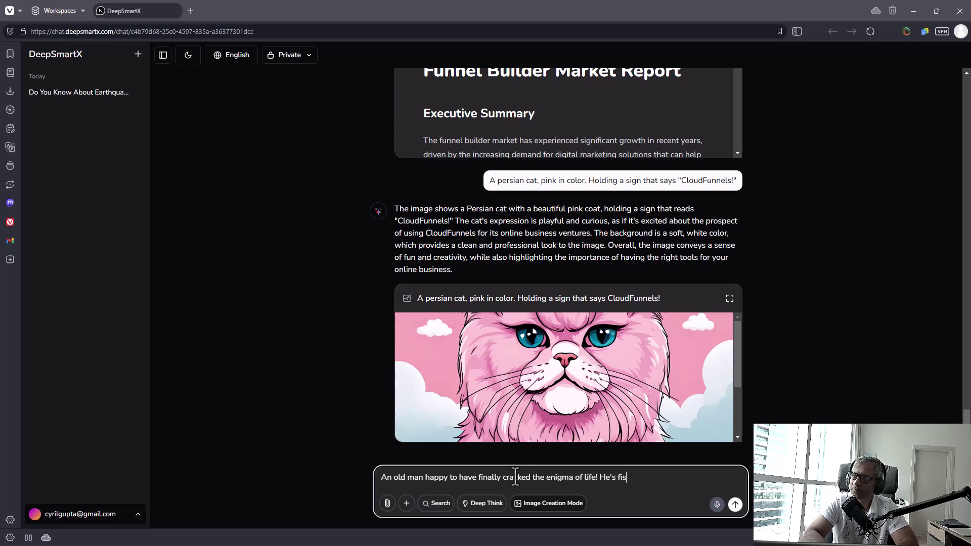
type("t punching th")
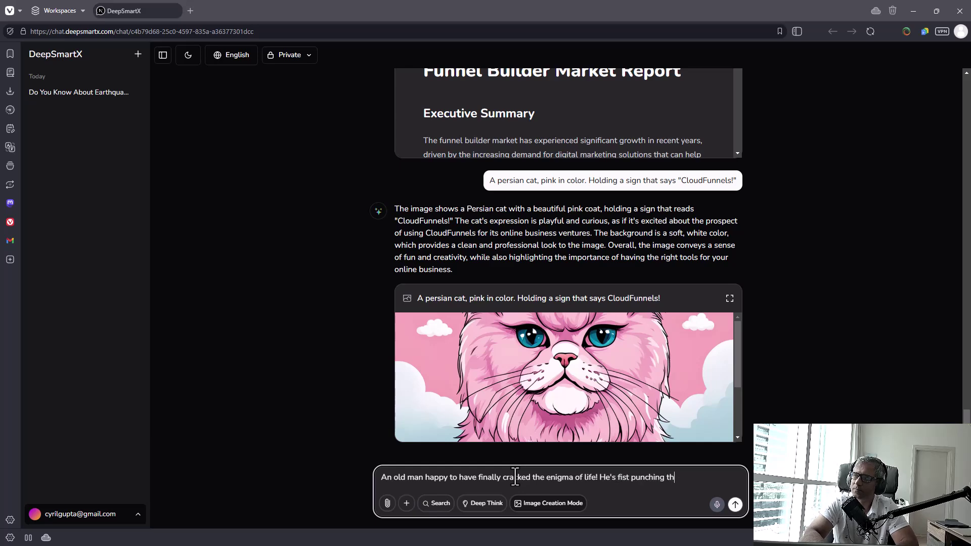
type("e air")
key("Return")
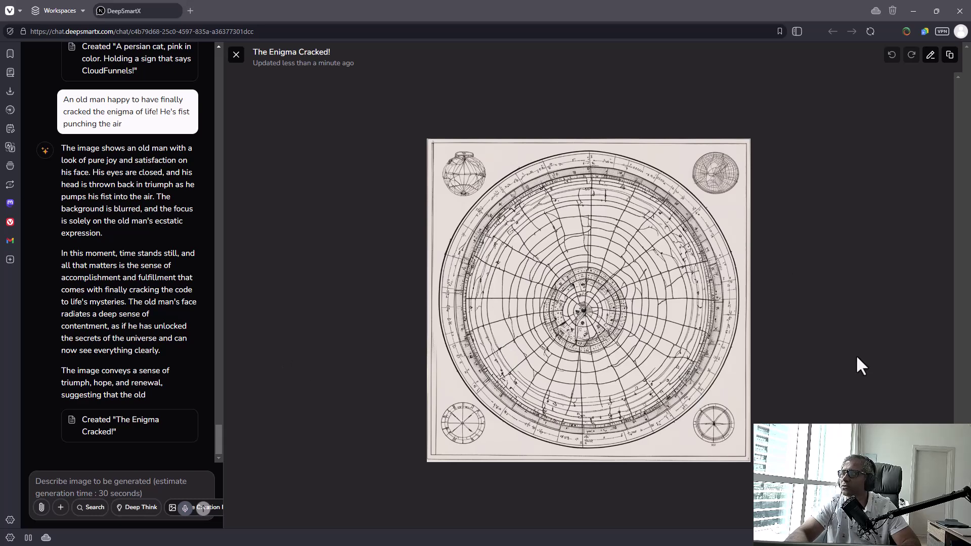
- Compare the written description of the old man with the enlarged generated image, and return to the chat
scroll(93, 385, "up", 2)
scroll(96, 369, "down", 2)
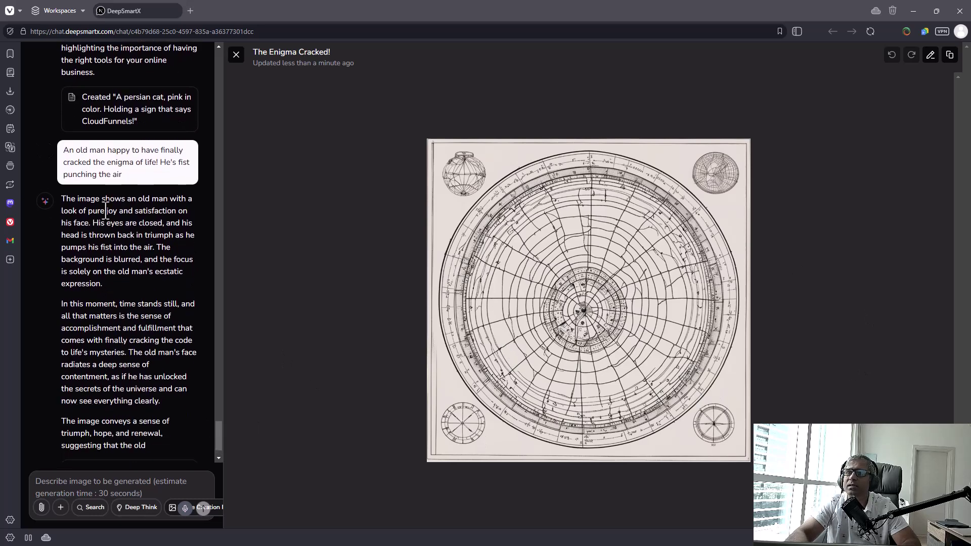
left_click_drag(101, 199, 169, 443)
scroll(192, 388, "down", 2)
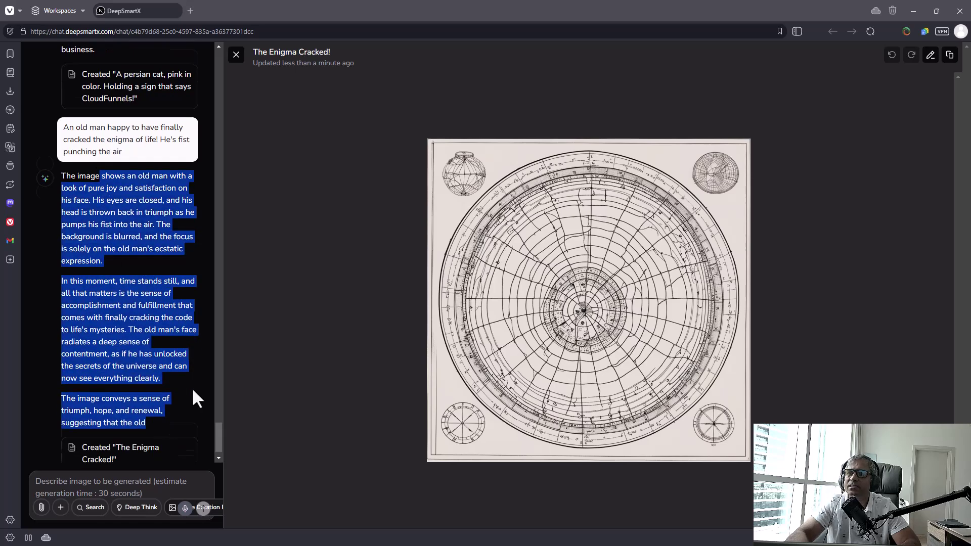
left_click(237, 54)
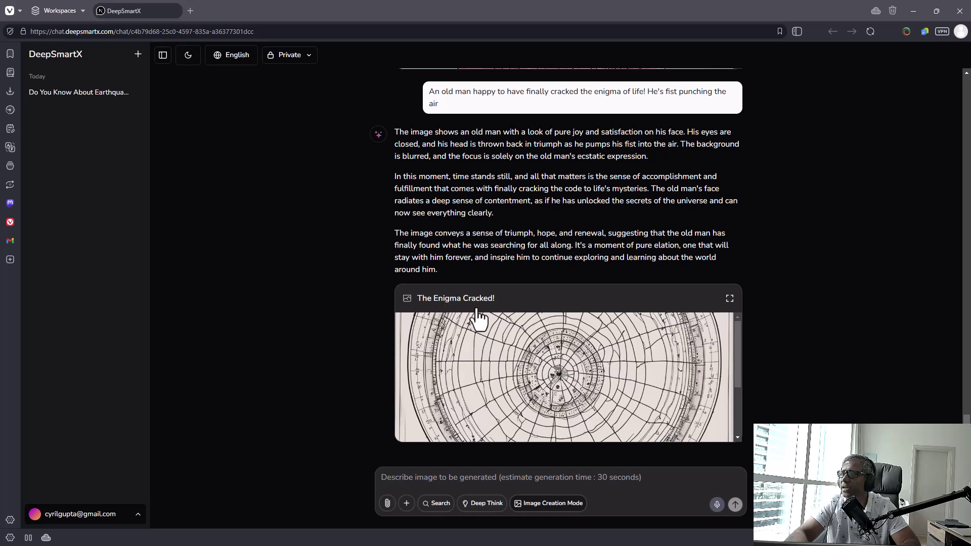
- Generate another image from the previous prompt shortened to "An old man happy! He's fist punching the air", and return to the chat
left_click_drag(437, 92, 654, 109)
key("ctrl+c")
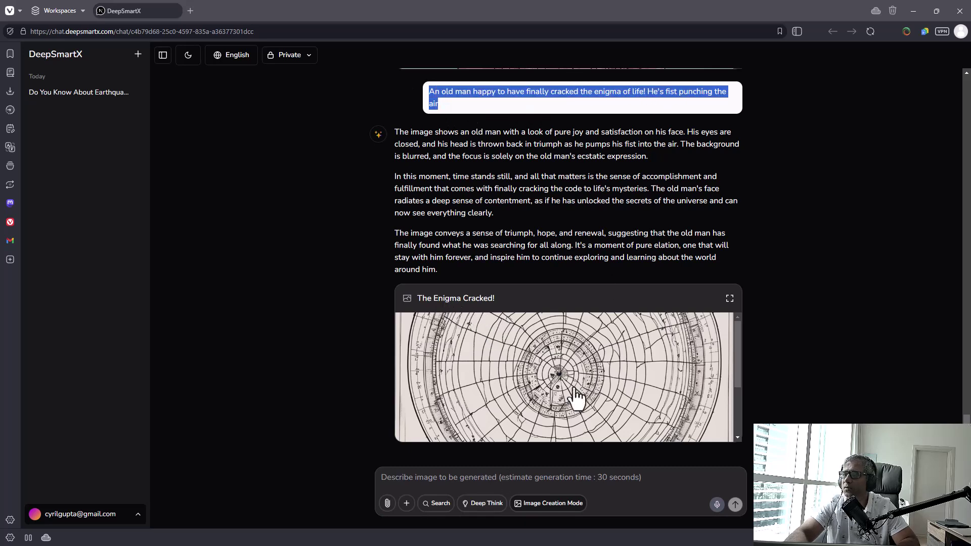
left_click(539, 477)
key("ctrl+v")
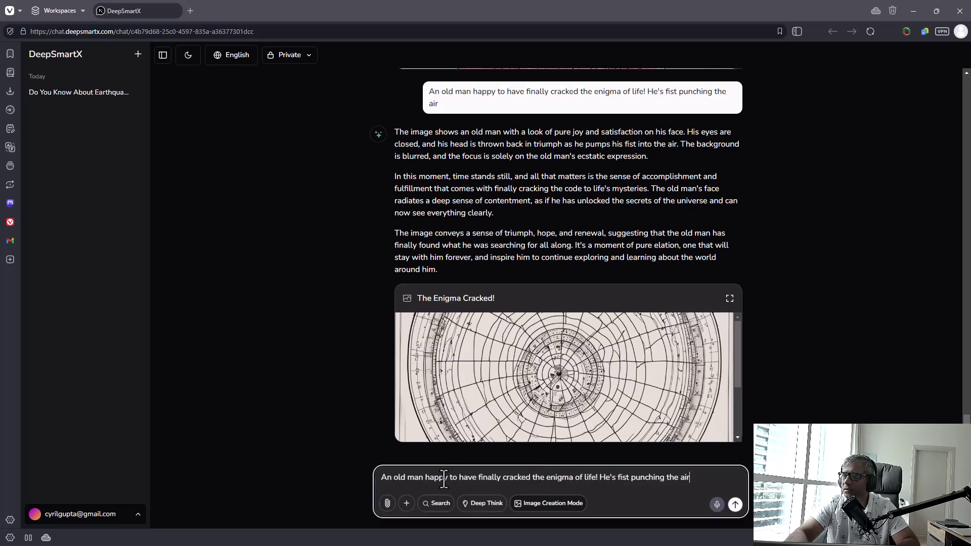
left_click_drag(450, 478, 597, 477)
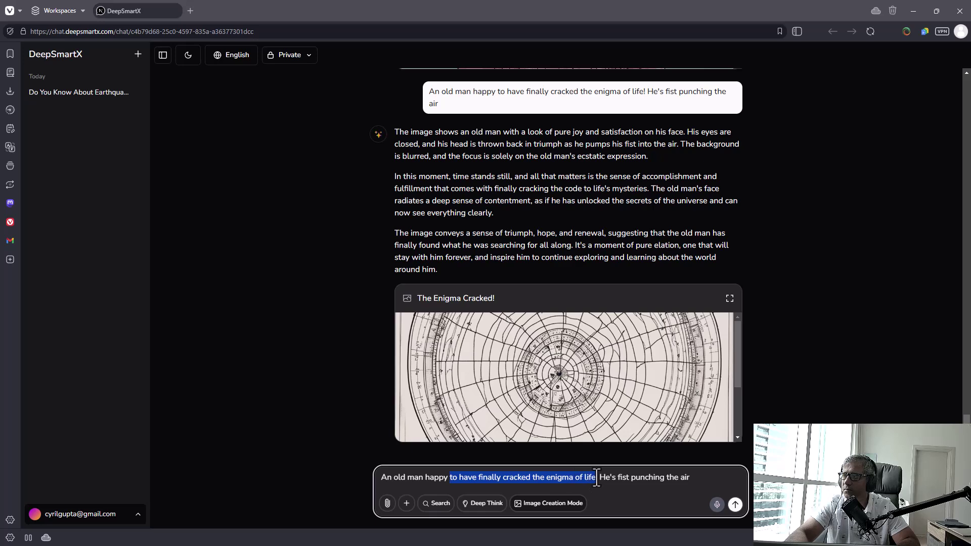
key("BackSpace")
key("BackSpace")
key("Return")
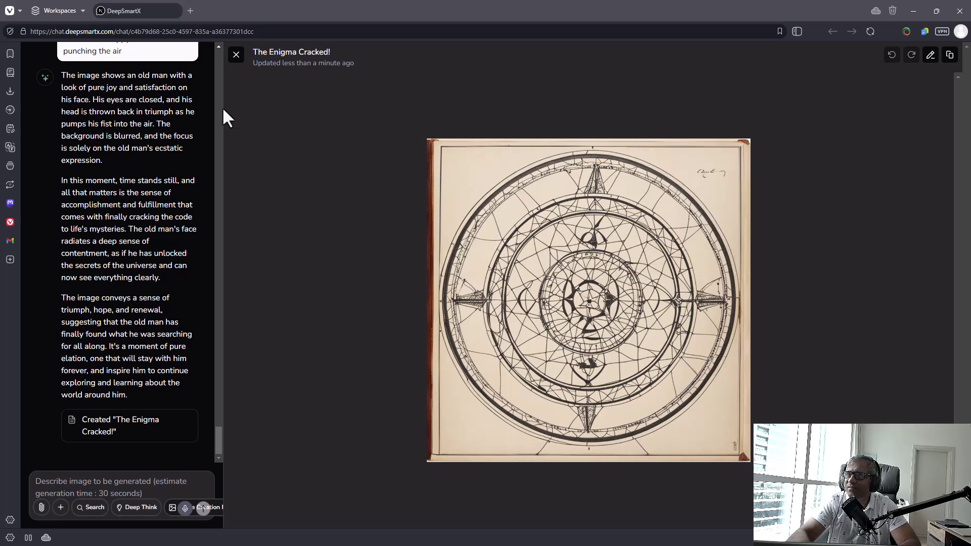
left_click(236, 54)
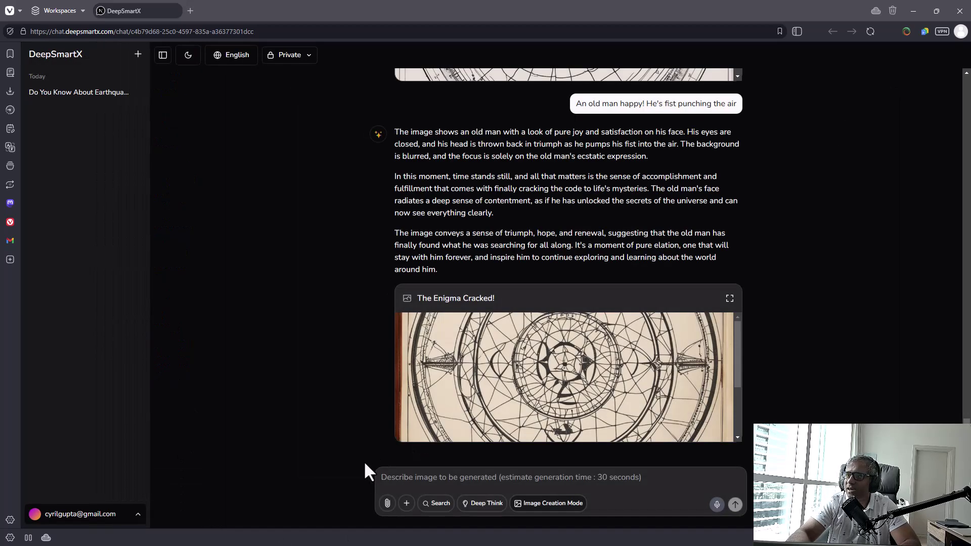
- Switch the chat to video creation mode and request a video from the description: A young lady standing next to a blue lake with fish
left_click(406, 503)
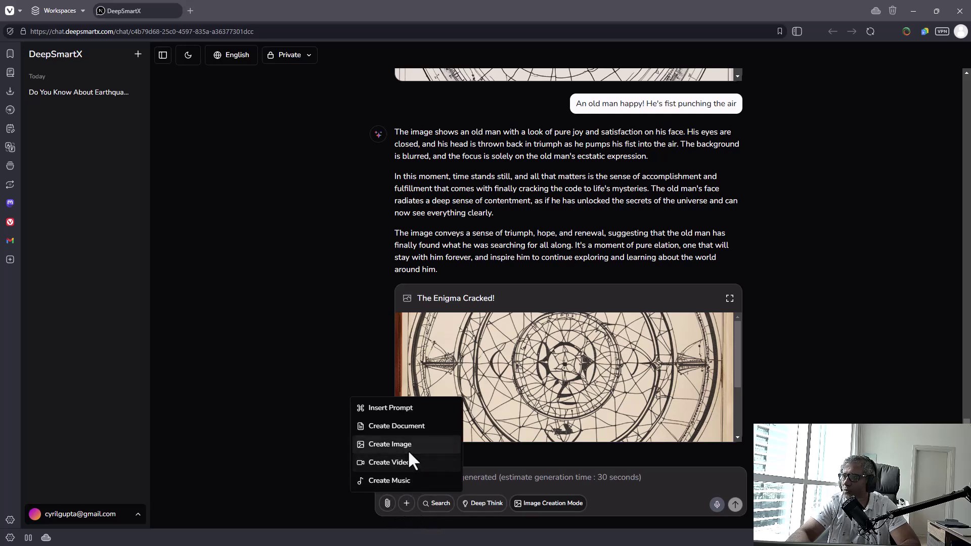
left_click(410, 465)
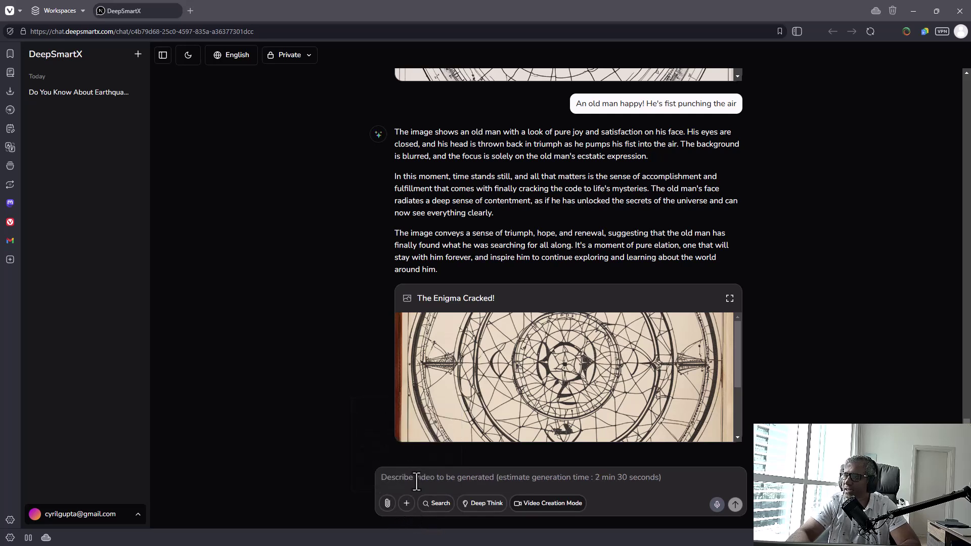
type("A")
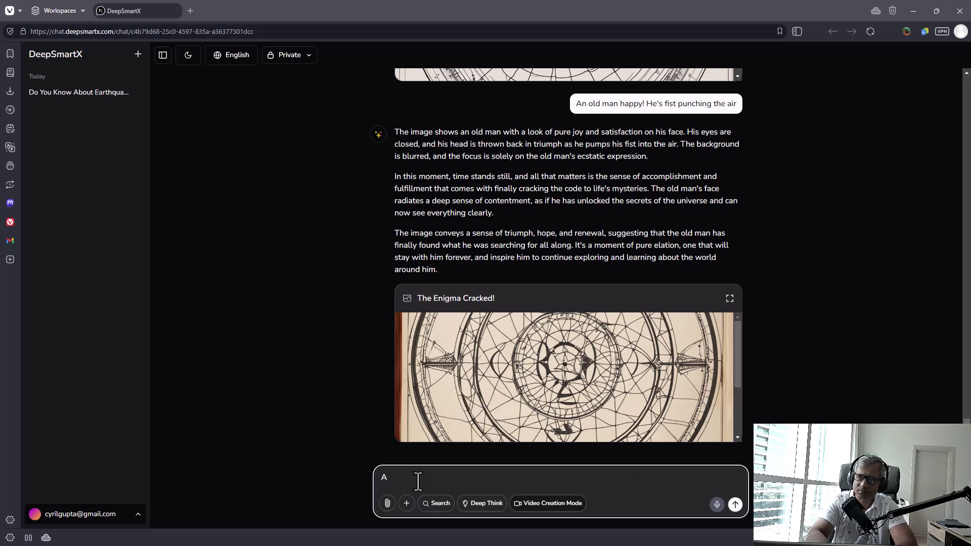
type("n old")
key("BackSpace")
key("BackSpace")
key("BackSpace")
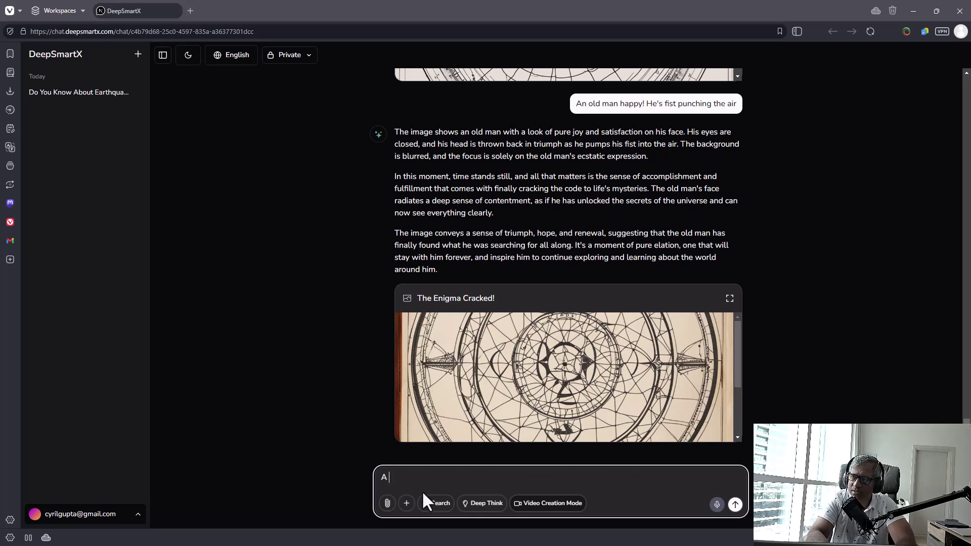
type("youn")
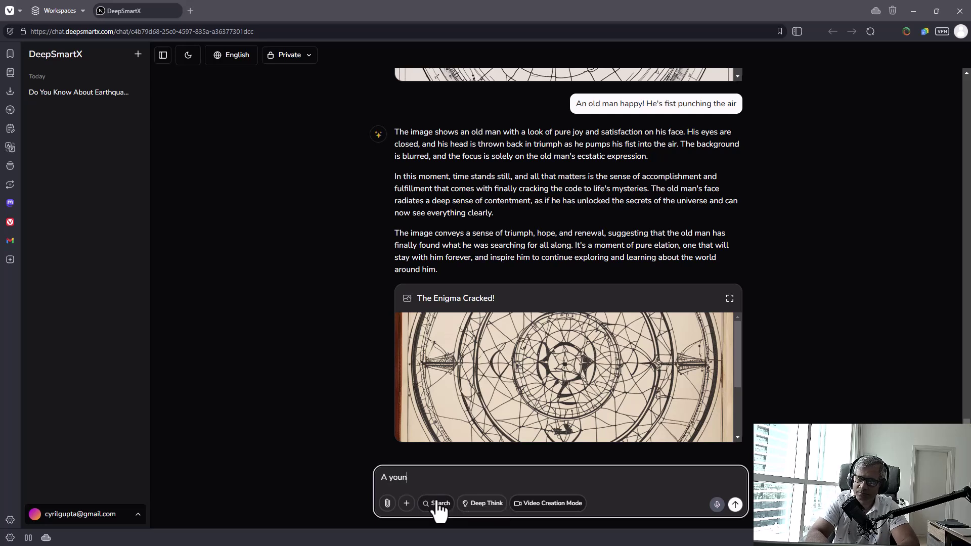
type("g lady standin")
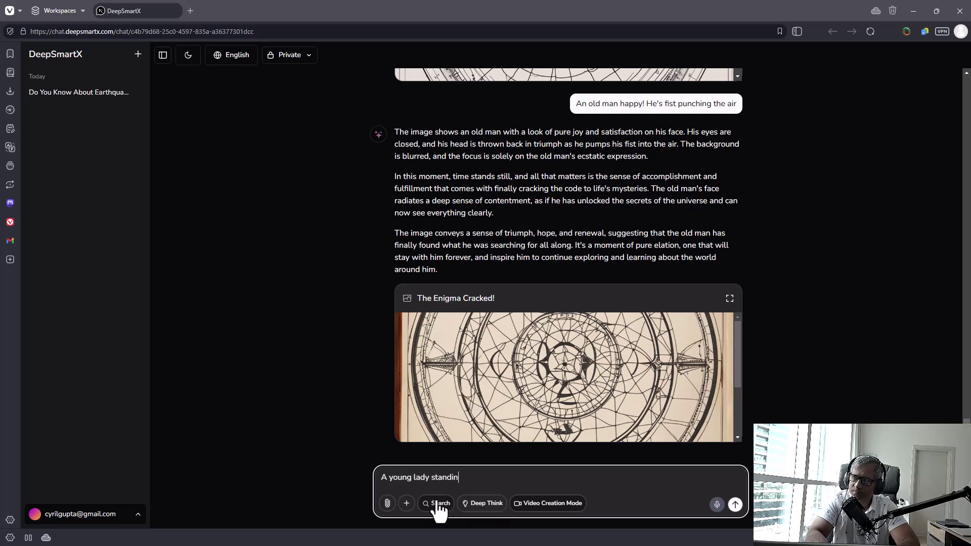
type("g nexg")
key("BackSpace")
key("BackSpace")
type("t o")
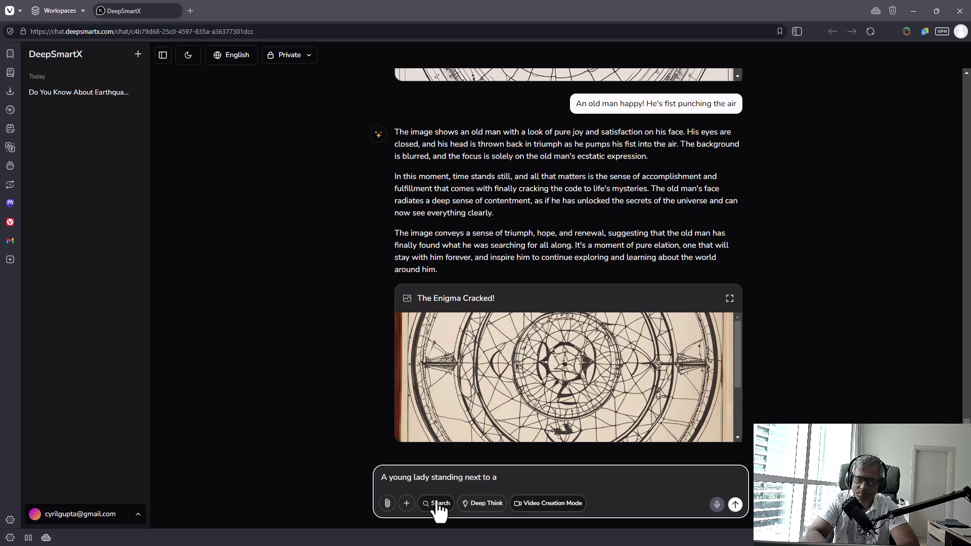
type(" tabl")
key("BackSpace")
key("BackSpace")
key("BackSpace")
key("BackSpace")
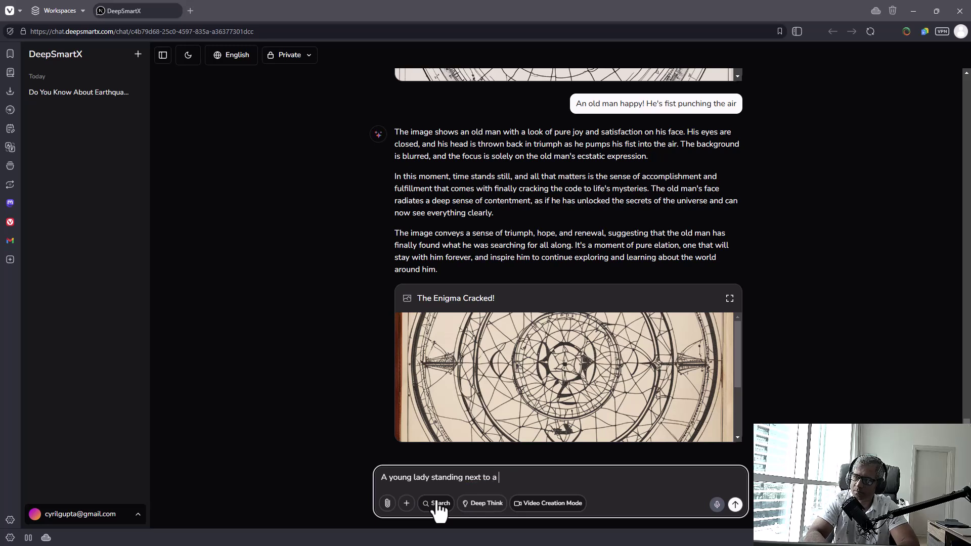
type("bu")
key("BackSpace")
type("lue lake")
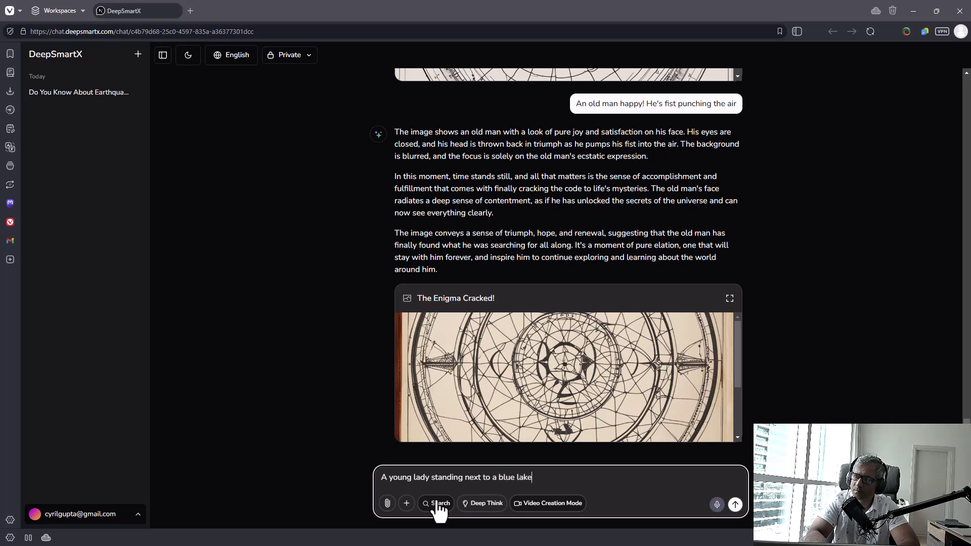
type(" with a")
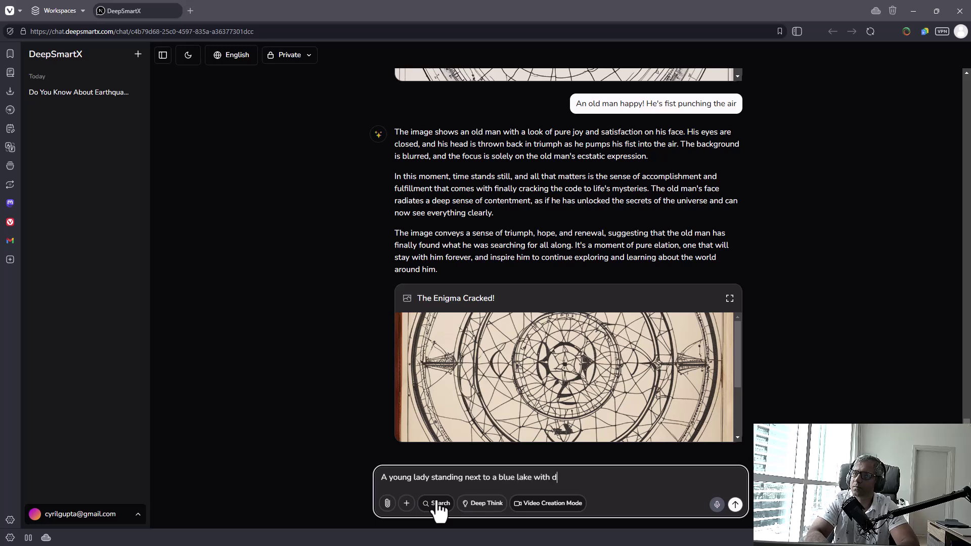
key("BackSpace")
type("fish.")
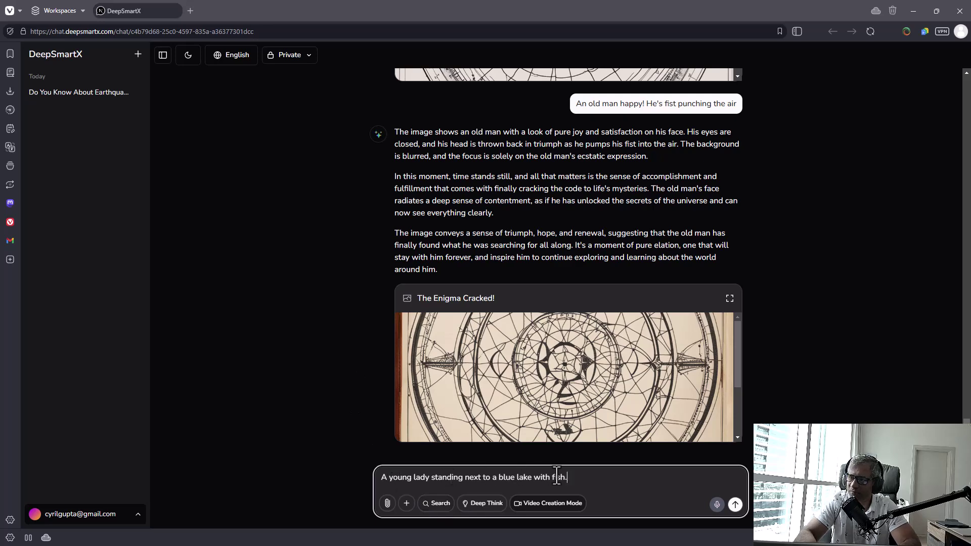
key("Return")
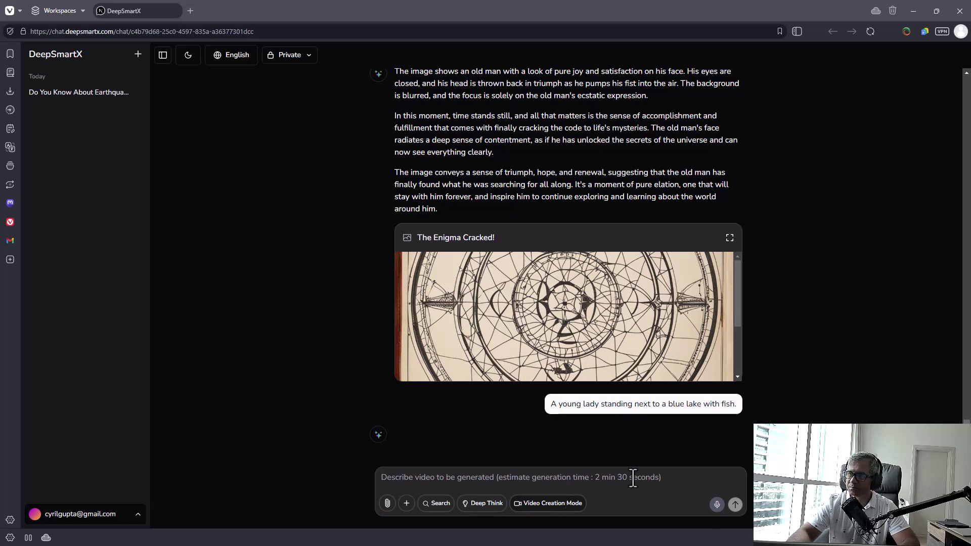
- Switch the chat from video creation mode to music creation mode, ready for a music description
left_click(664, 488)
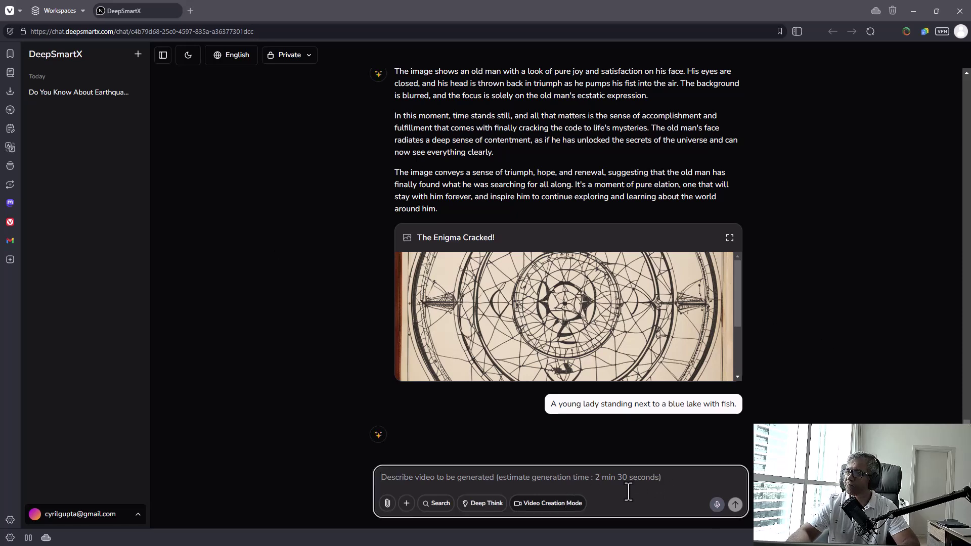
left_click(555, 504)
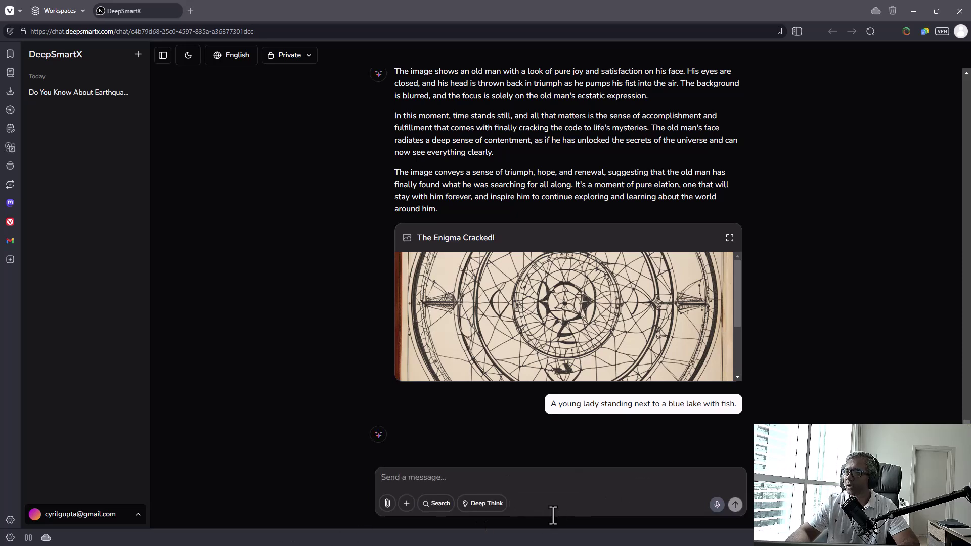
left_click(405, 508)
left_click(432, 483)
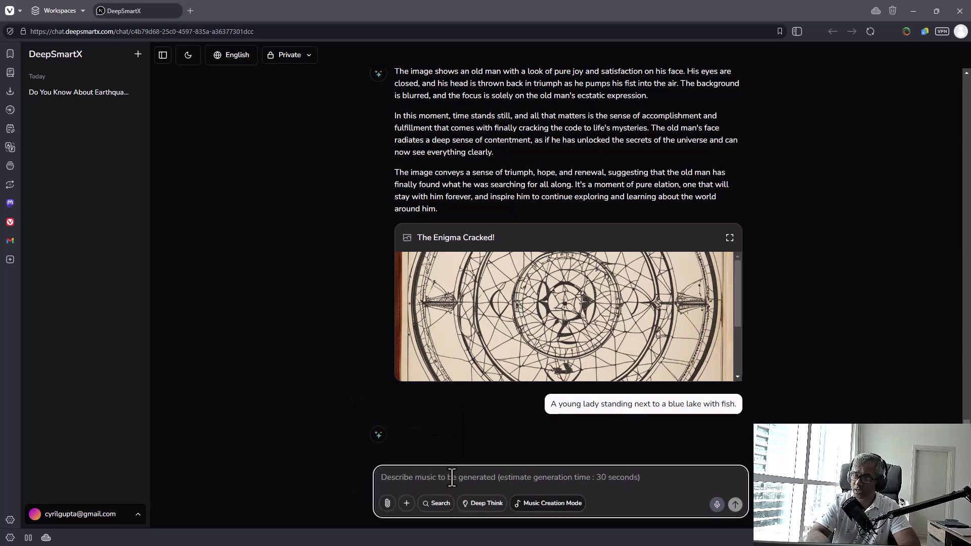
- Enter the music description: A deep funky beat that moves the heart
type("A")
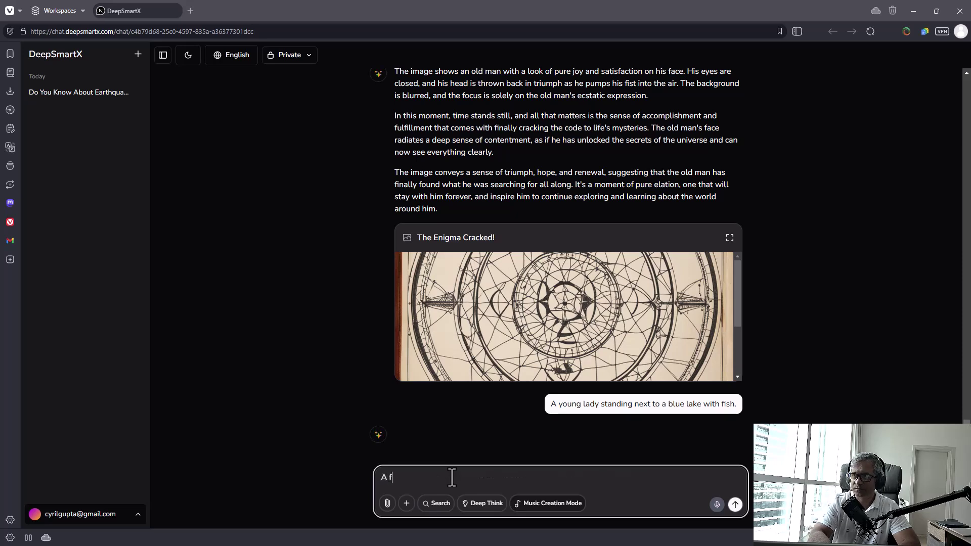
type(" deep ")
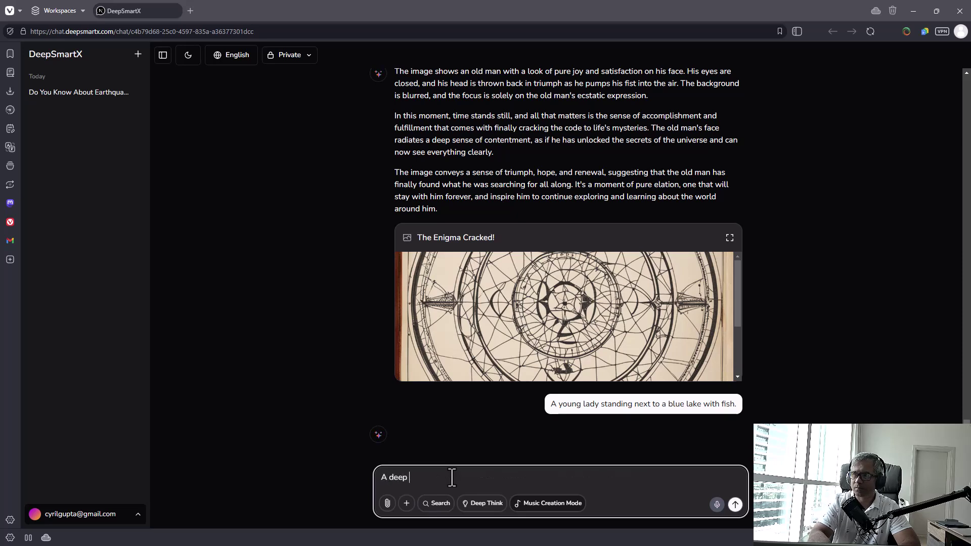
type("funky be")
type("at that ")
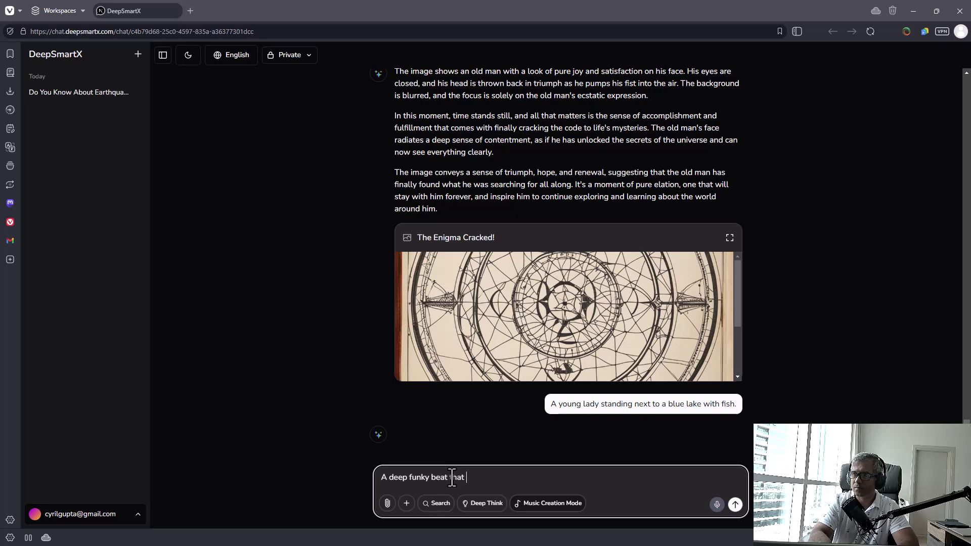
type("moves the heart.")
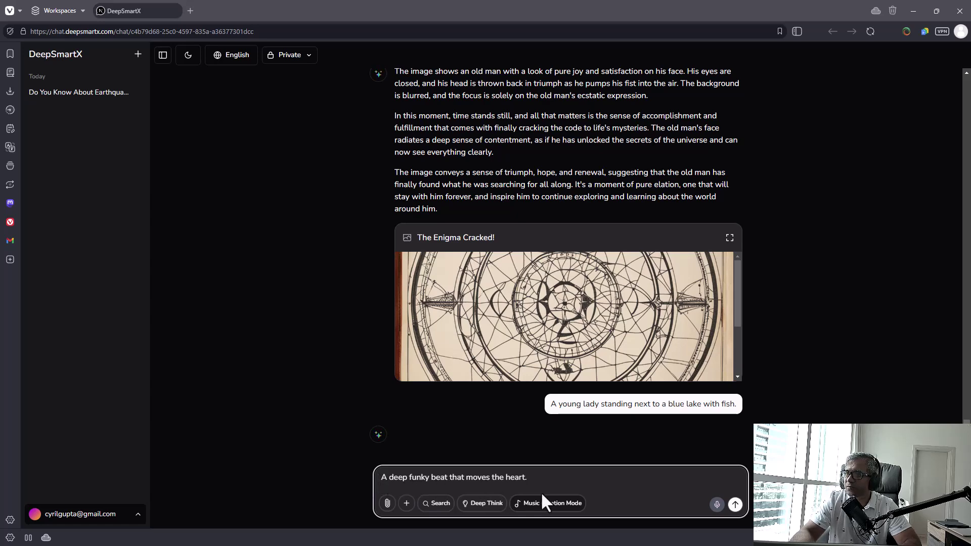
- Submit the entered music description in music creation mode and reload the chat page
left_click(736, 507)
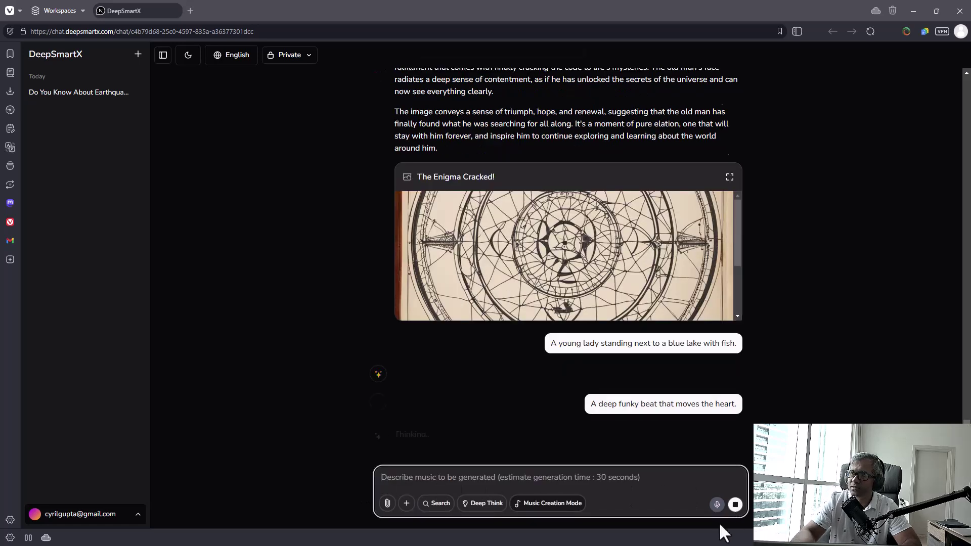
right_click(330, 236)
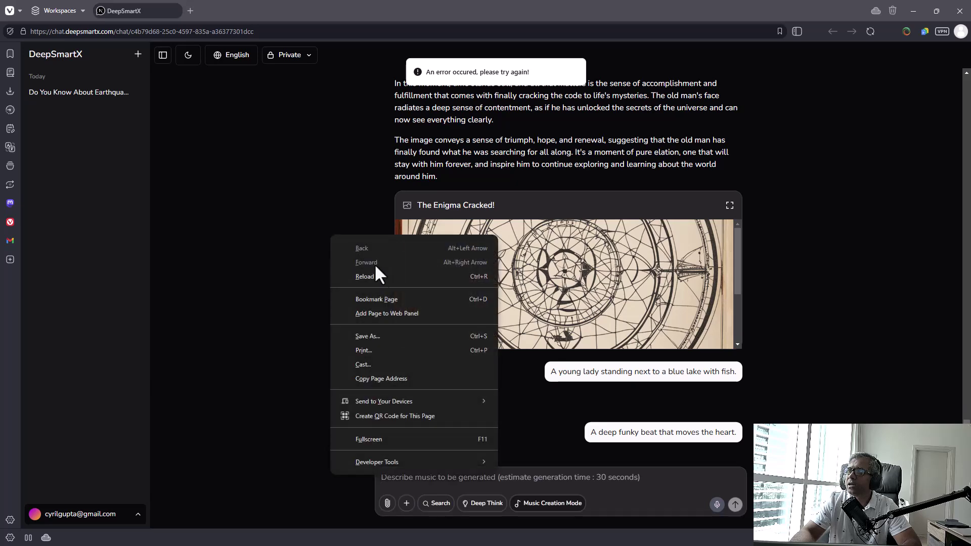
left_click(381, 273)
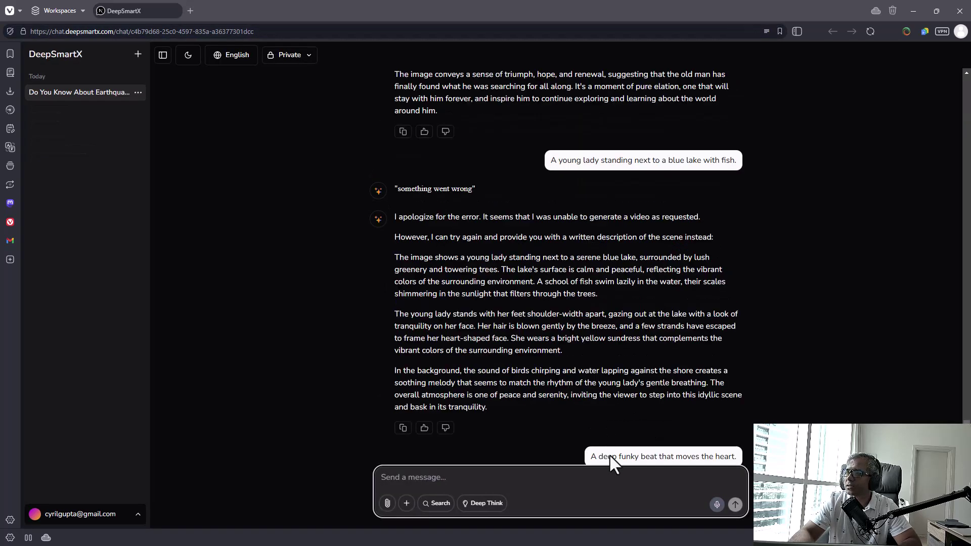
- Copy the last music description from the conversation and resend it as "A deep funky beat that moves the hear"
left_click_drag(595, 438, 734, 435)
key("ctrl+c")
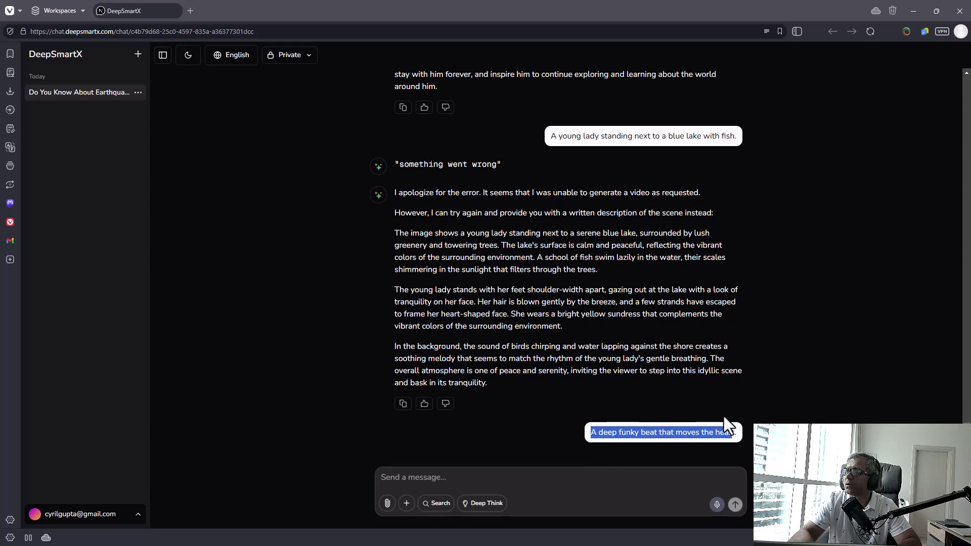
left_click_drag(607, 192, 701, 194)
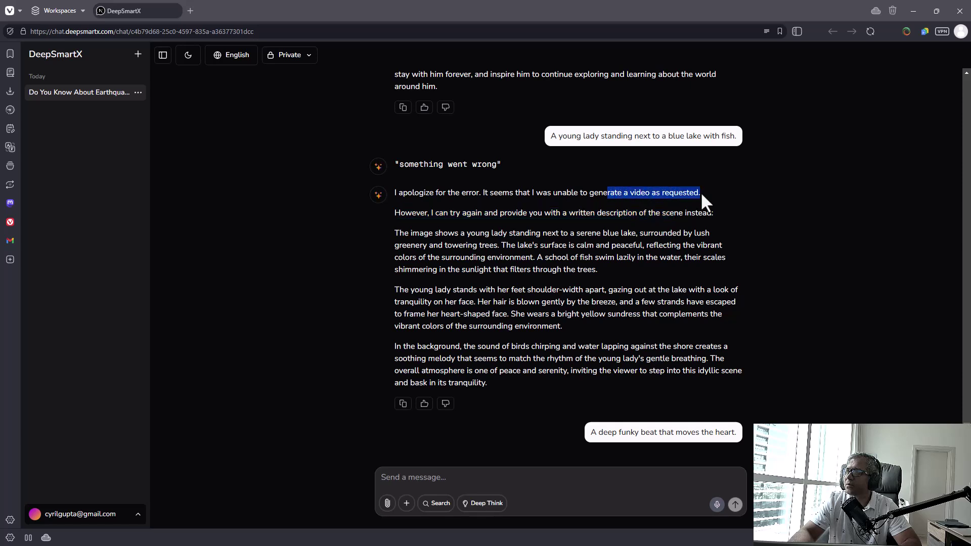
left_click_drag(458, 269, 630, 375)
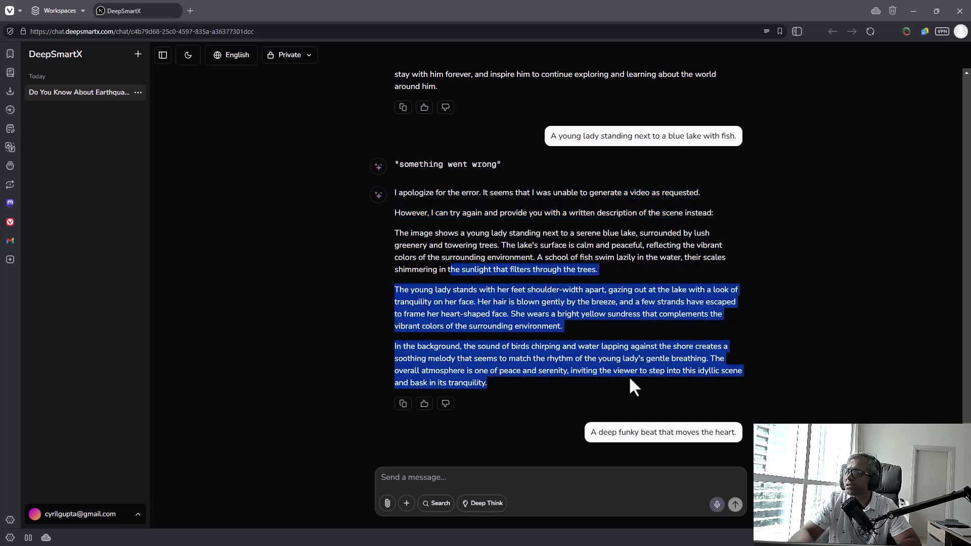
left_click(465, 479)
key("ctrl+v")
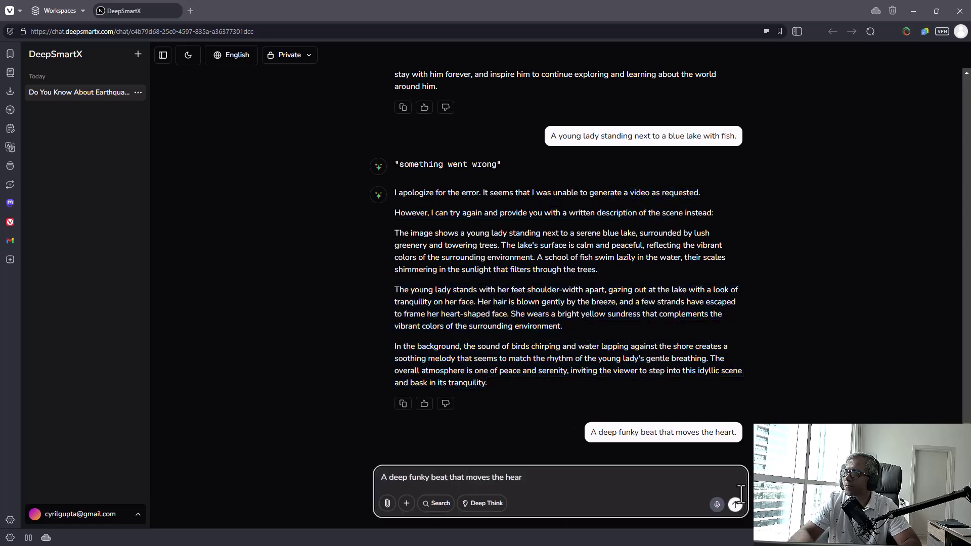
left_click(735, 505)
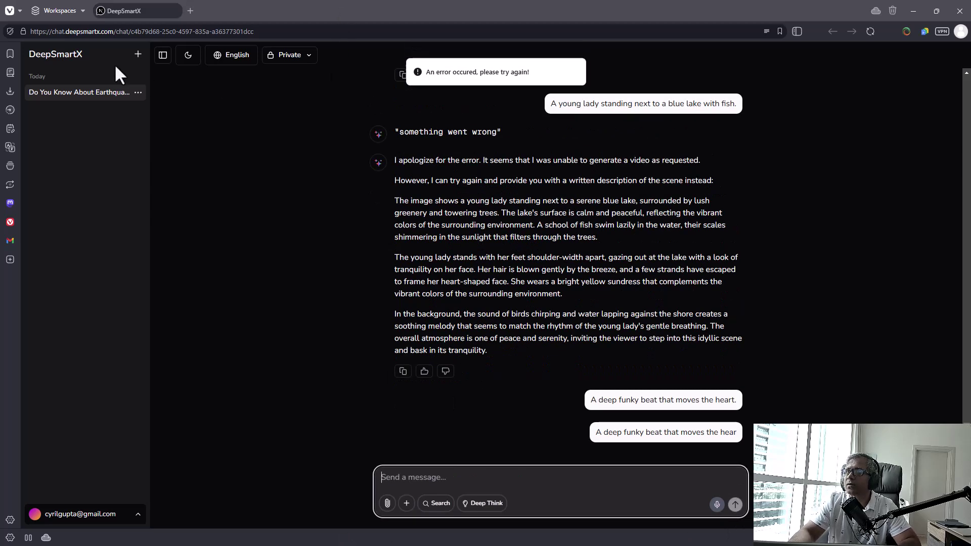
- Reload the chat, switch it to music creation mode and request music for "A deep funky beat that moves the hear"
right_click(279, 186)
left_click(309, 223)
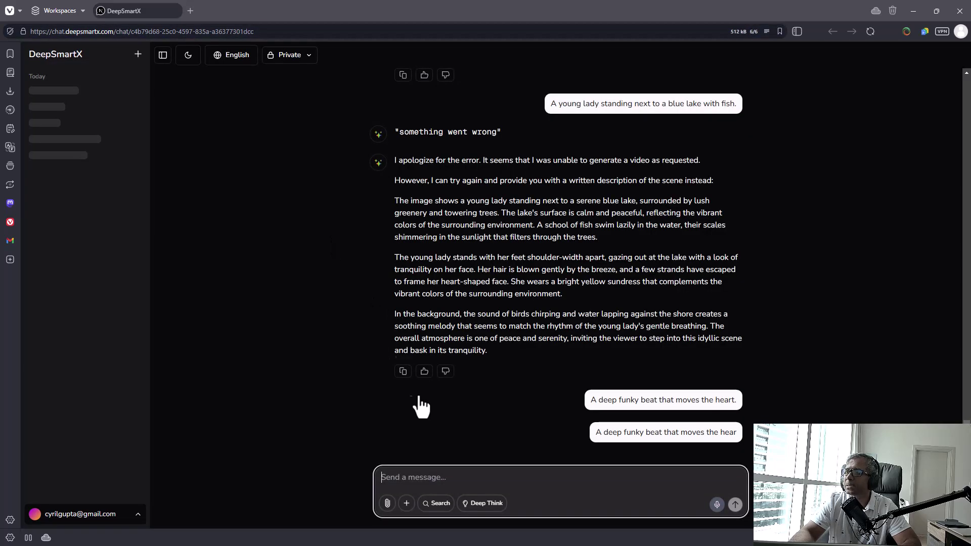
left_click(407, 504)
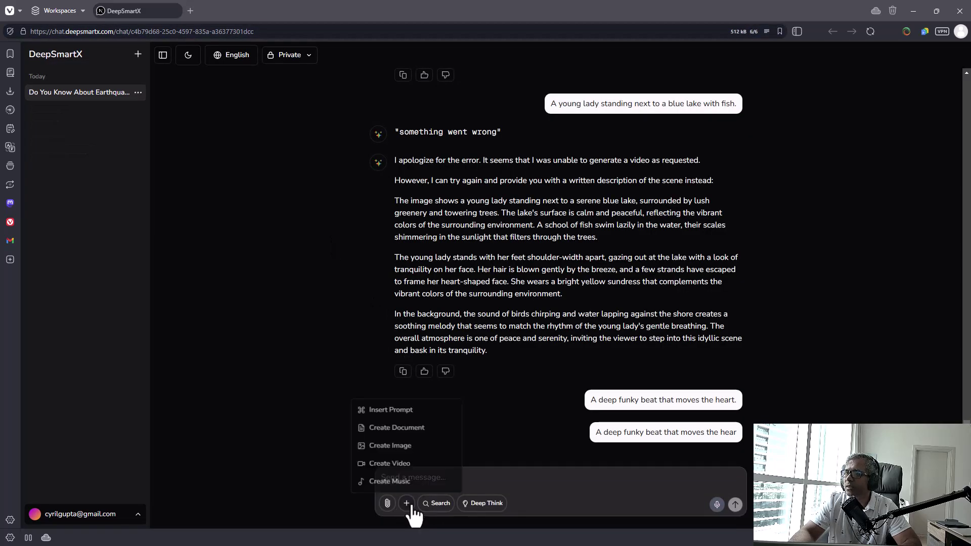
left_click(395, 479)
left_click(544, 478)
key("ctrl+v")
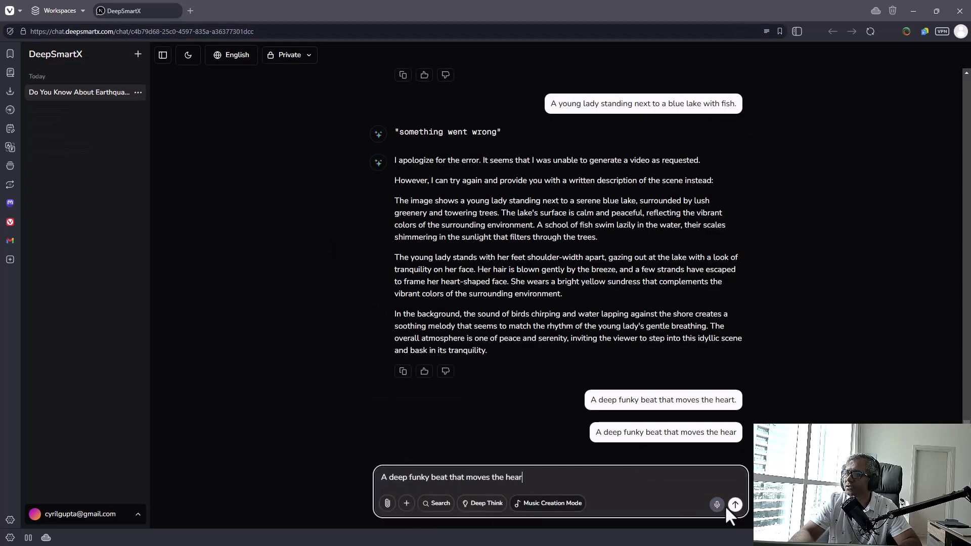
left_click(736, 506)
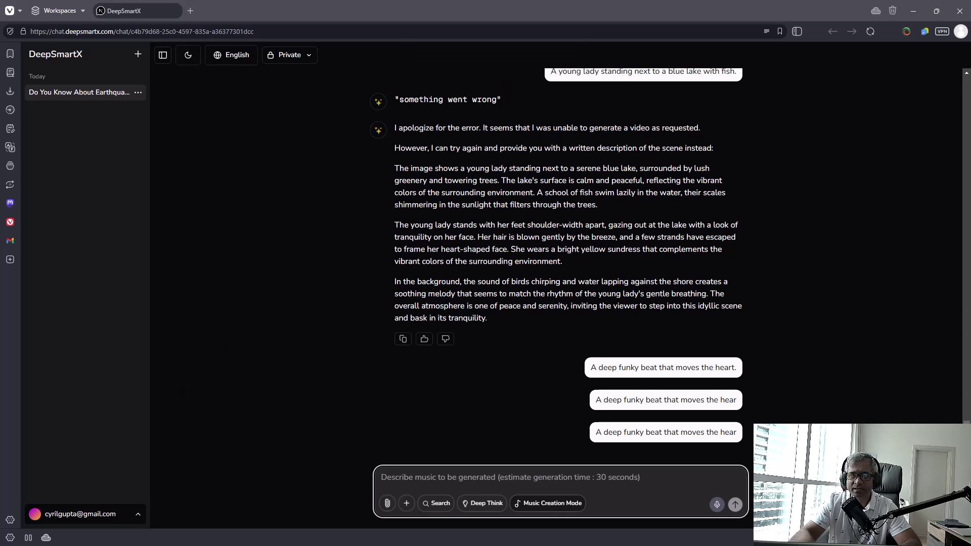
- Open a new empty chat and return to the existing earthquake chat
left_click(86, 96)
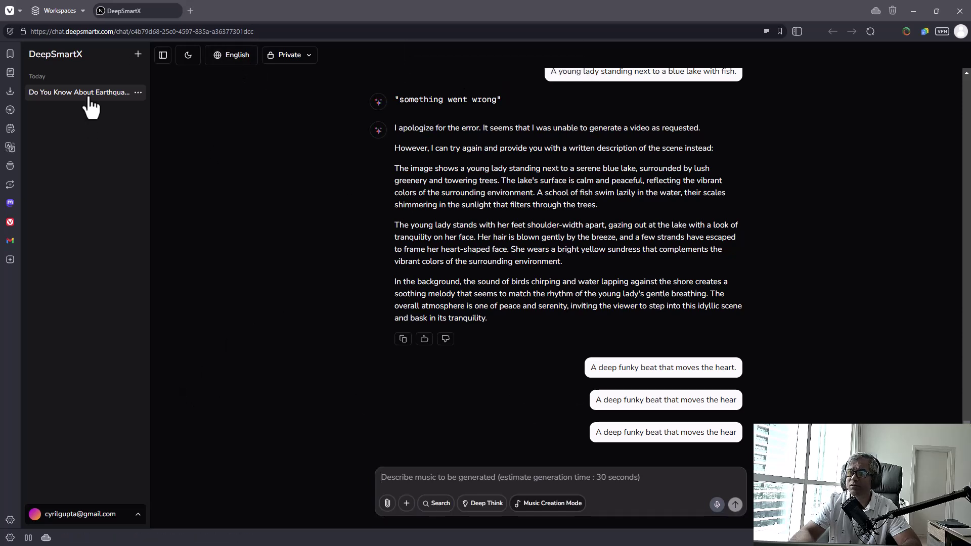
left_click(139, 53)
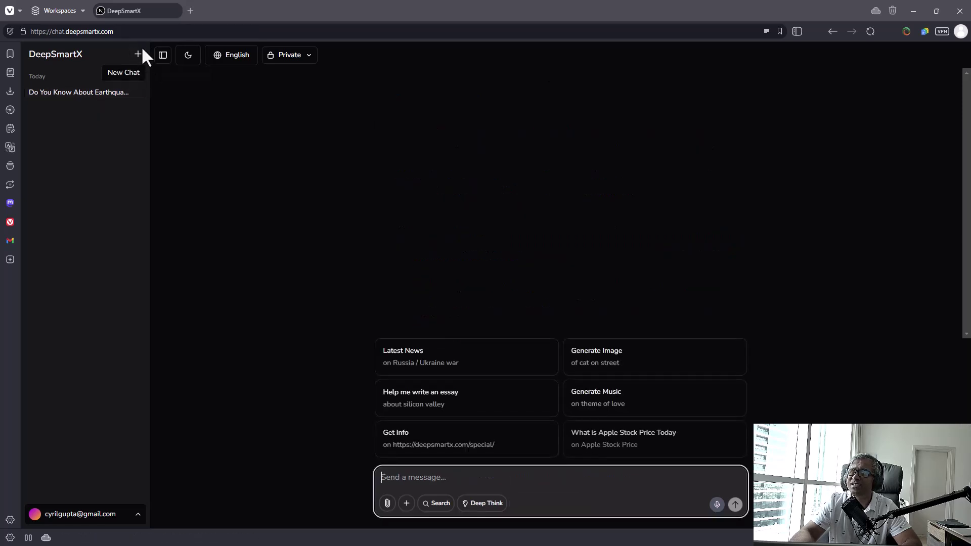
left_click(125, 113)
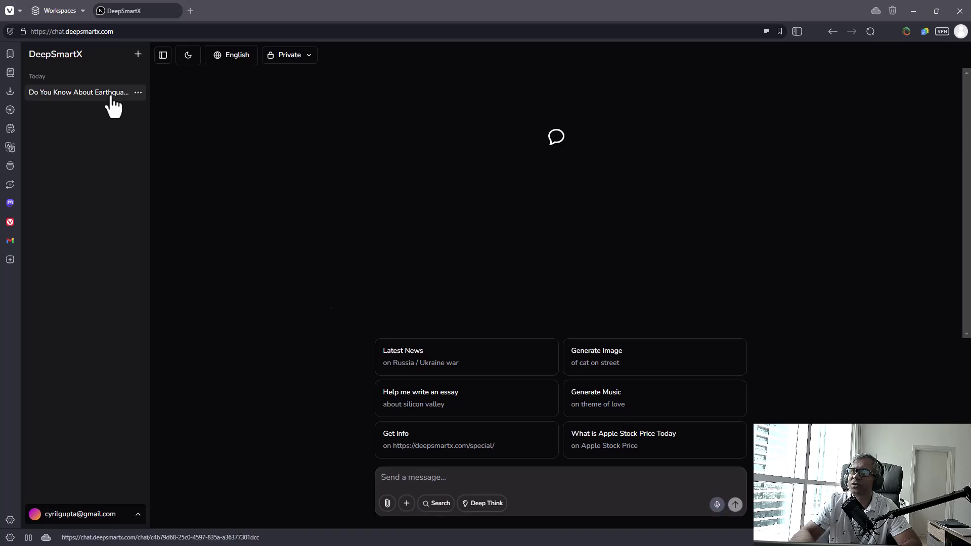
left_click(127, 96)
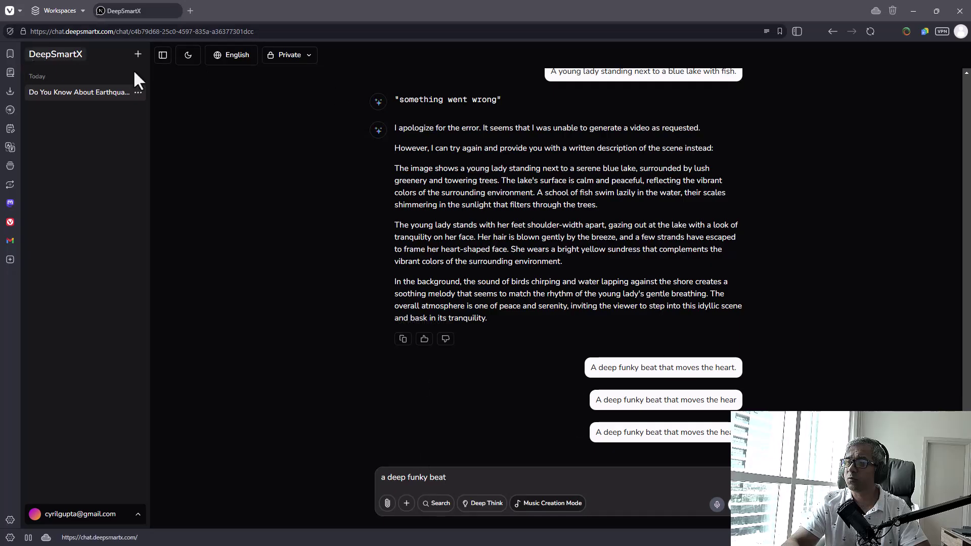
- Request music in the current chat with the shorter description "a deep funky beat"
left_click(635, 478)
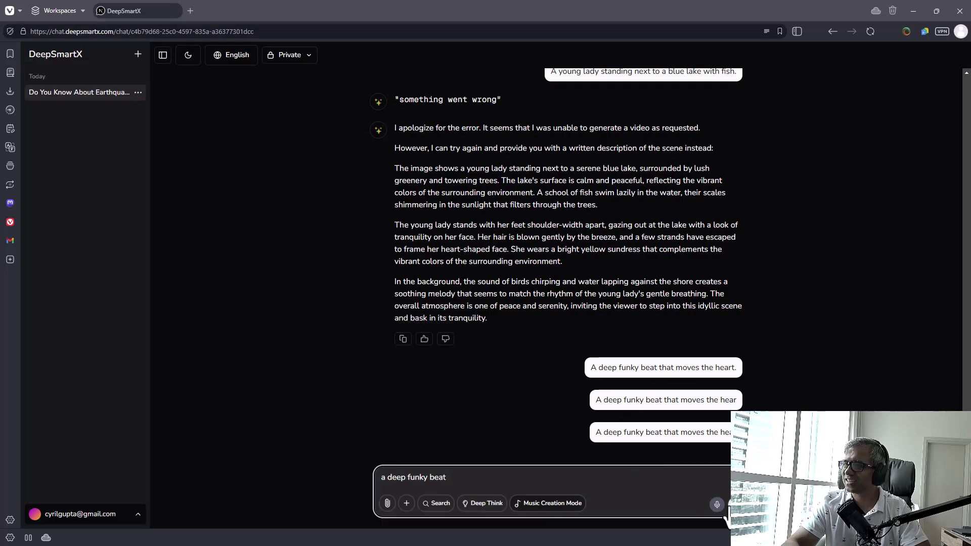
key("Return")
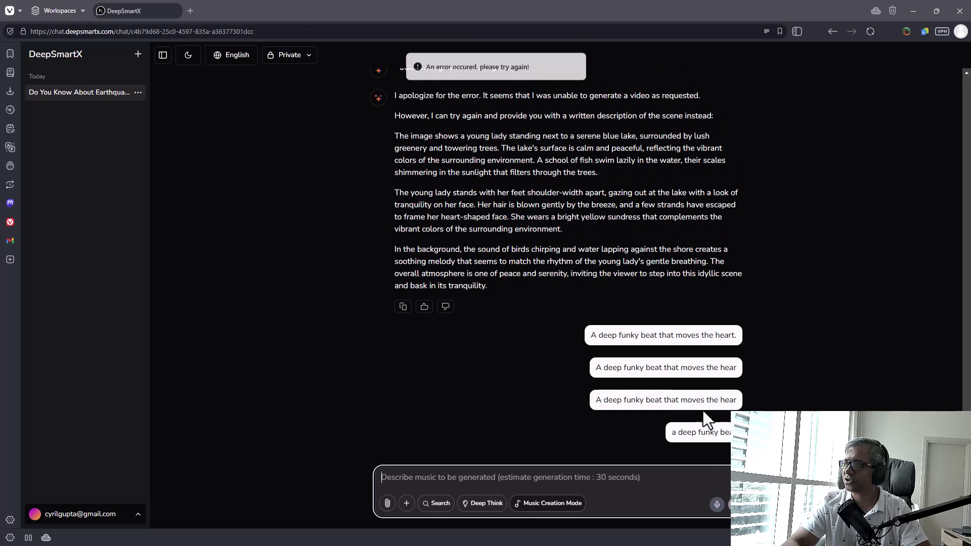
left_click(448, 78)
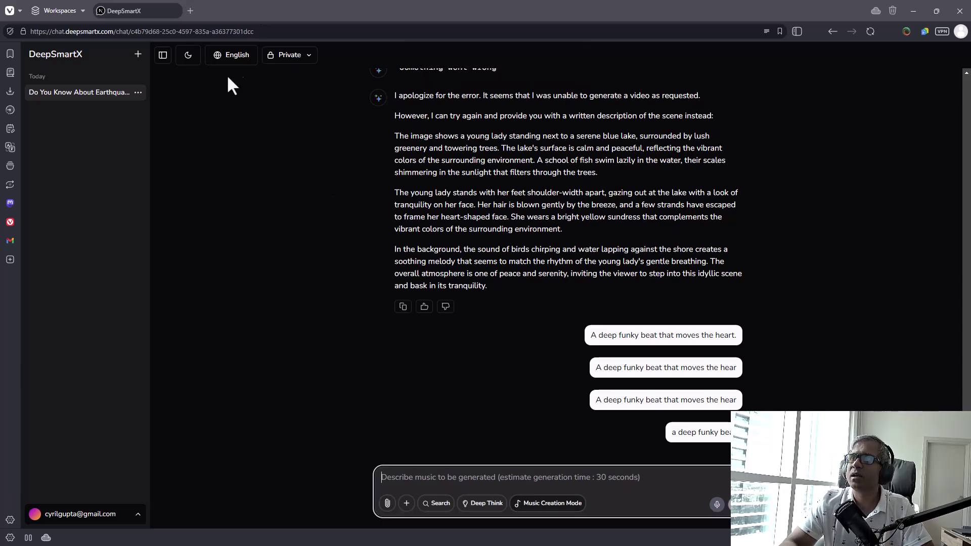
- Switch the interface language to Hindi (हिन्दी) and try some test text in the message field, clearing it again
left_click(231, 59)
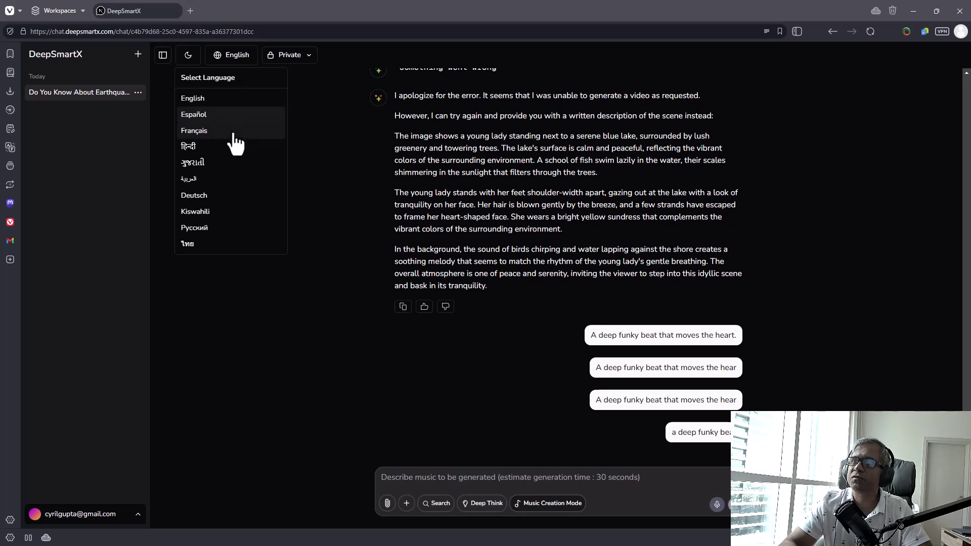
left_click(235, 150)
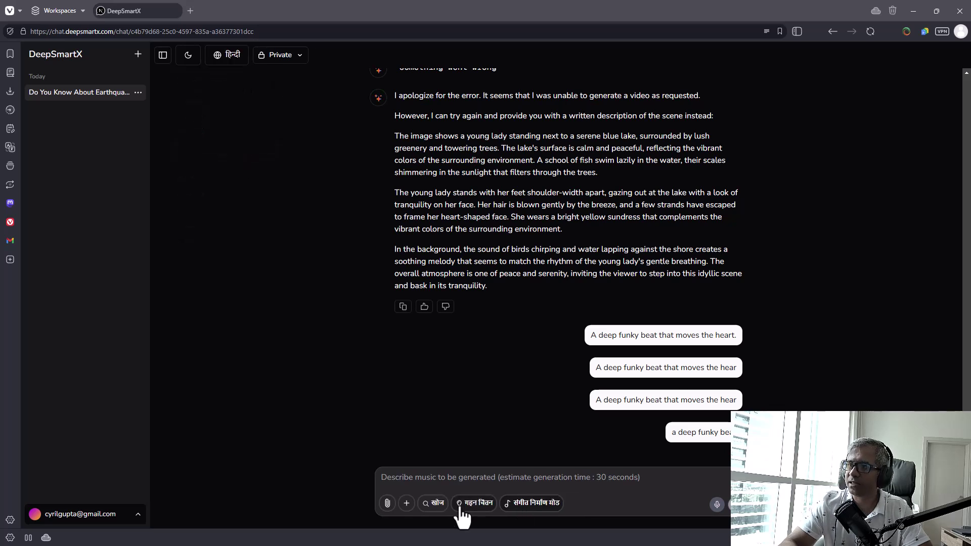
left_click(525, 486)
type("dfsd")
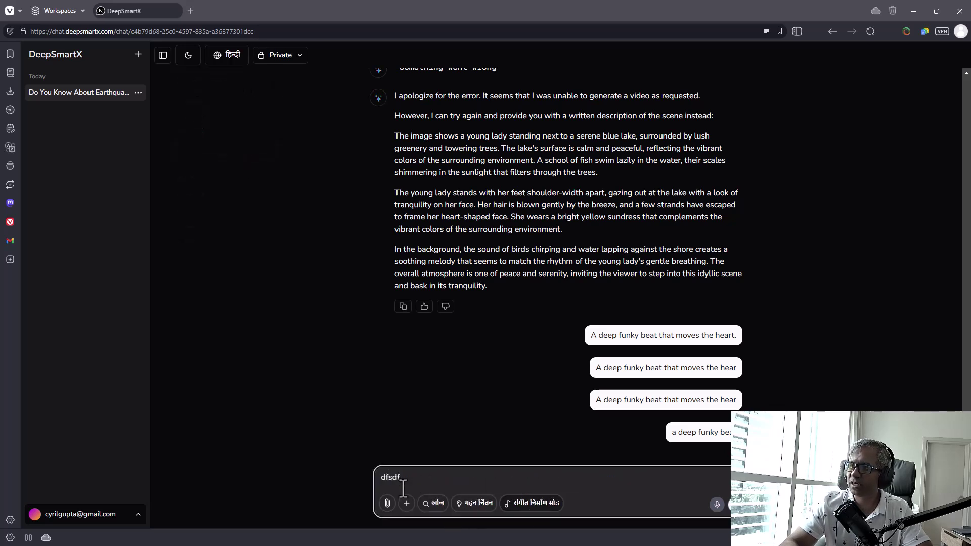
left_click_drag(400, 479, 360, 485)
key("BackSpace")
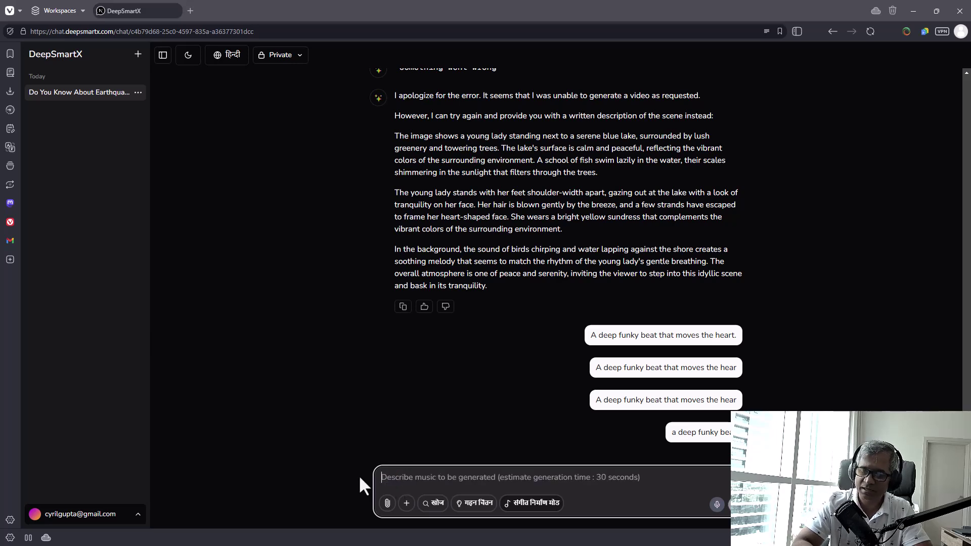
- Send the message "kya ho rah ahai" and switch the interface language back to English
type("kya ho rah ahai")
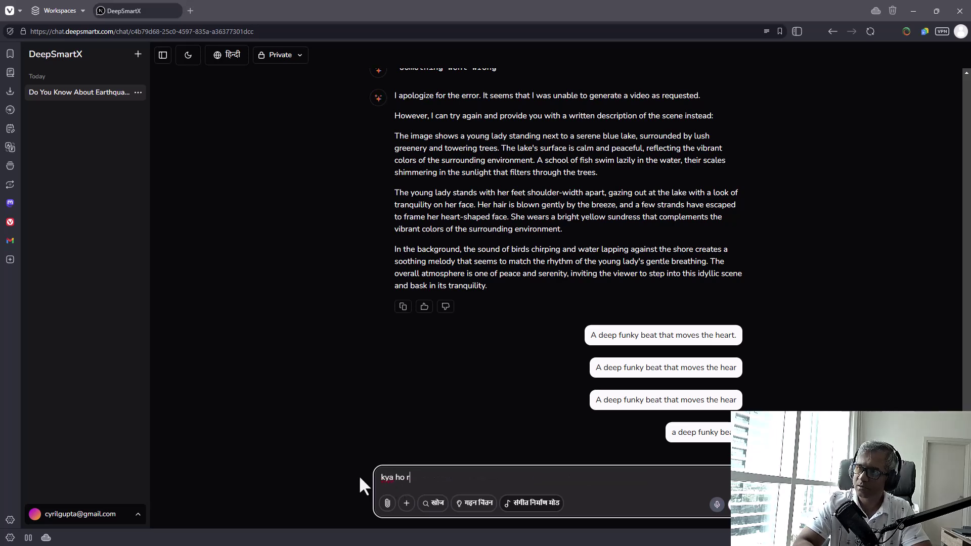
key("Return")
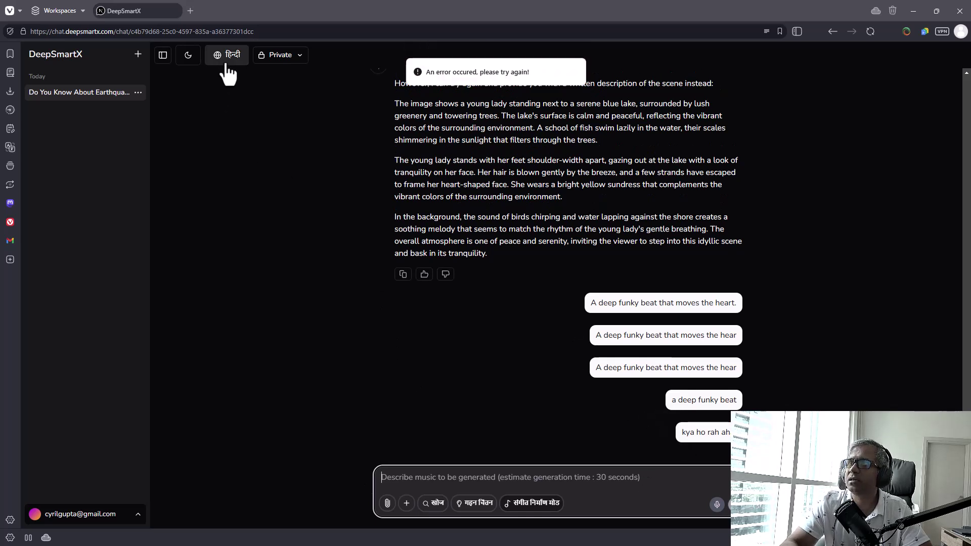
left_click(226, 59)
left_click(211, 105)
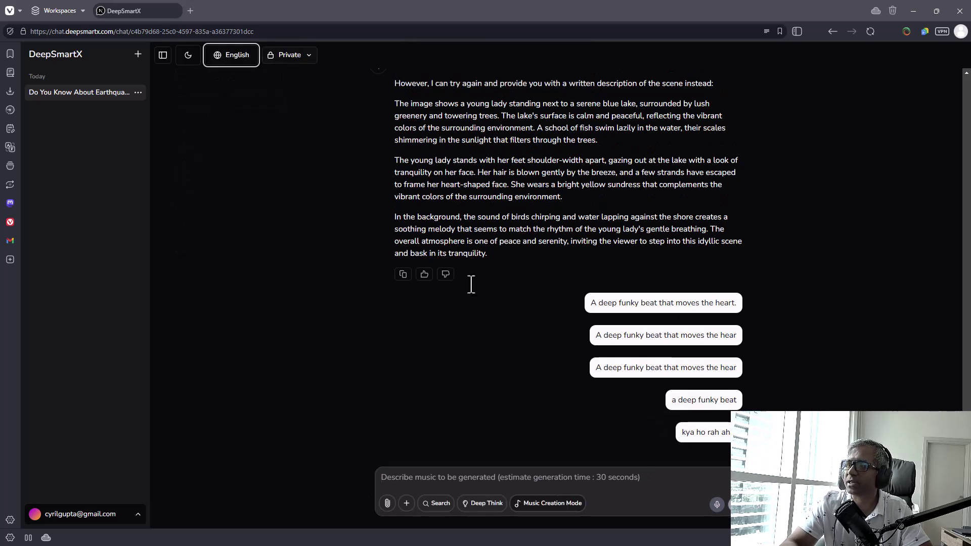
- Examine the chat's Private and Public visibility options and the chat link used for sharing the conversation
left_click(303, 50)
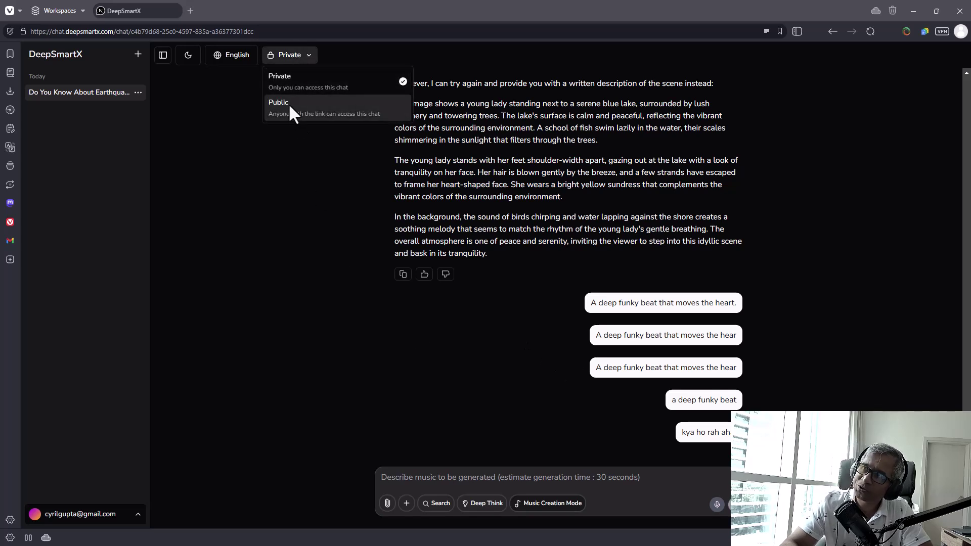
left_click(269, 31)
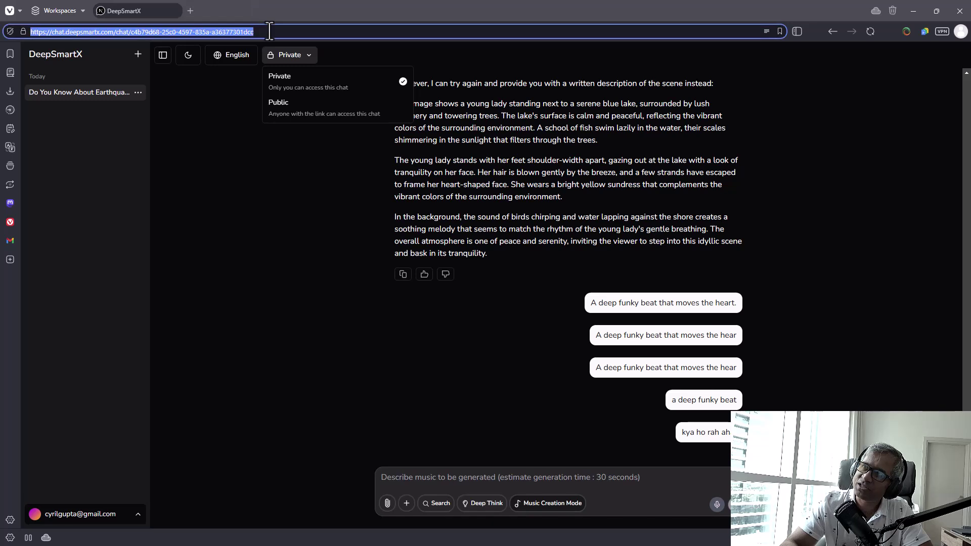
left_click(284, 102)
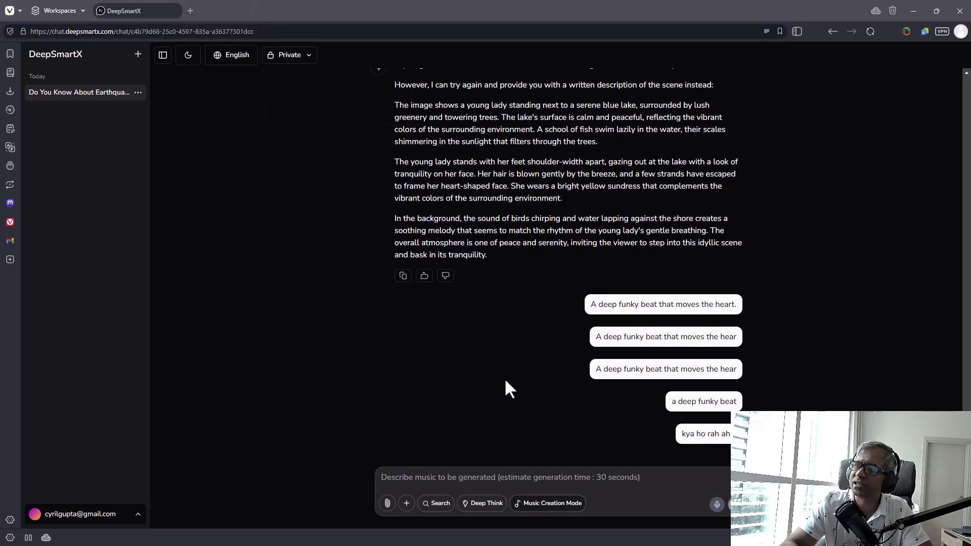
scroll(508, 389, "up", 20)
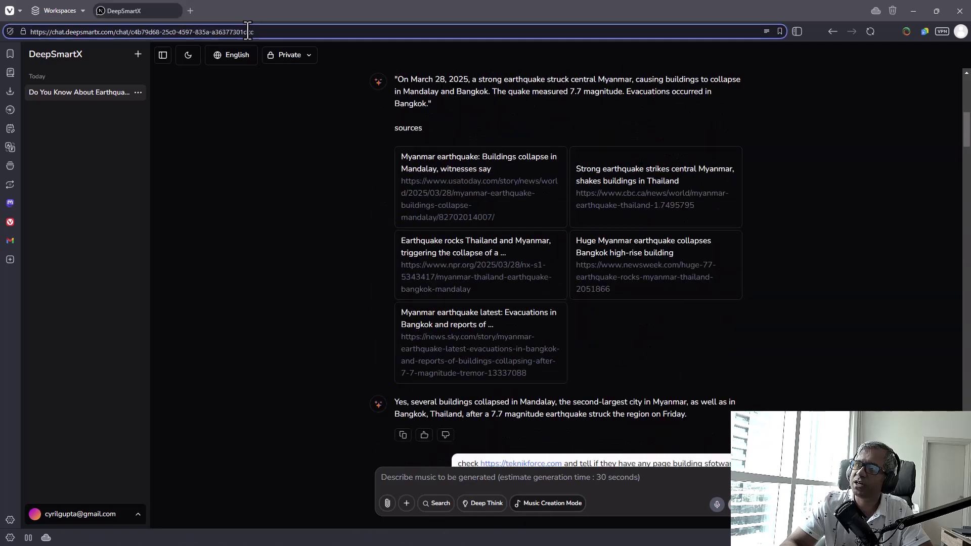
scroll(298, 433, "down", 20)
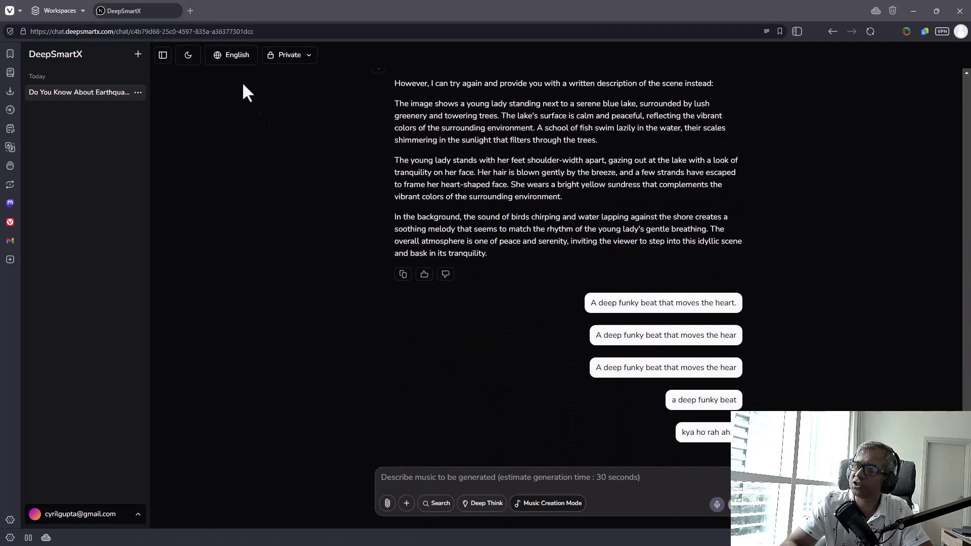
left_click_drag(260, 32, 54, 32)
left_click(212, 169)
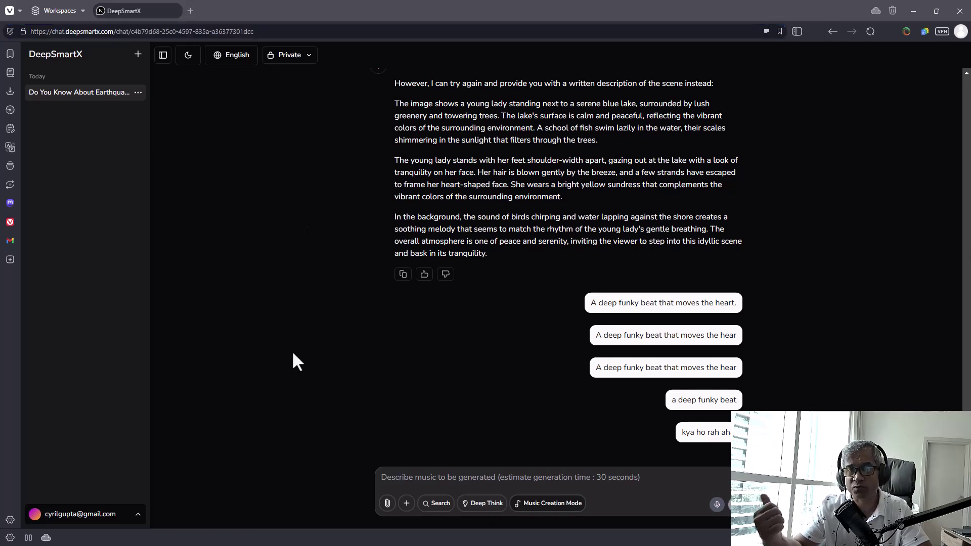
left_click(302, 56)
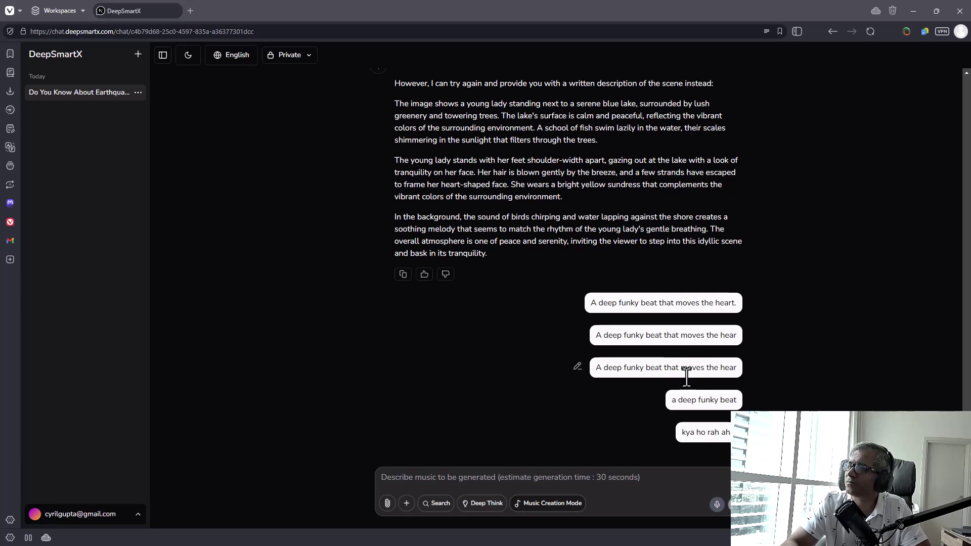
- Try voice input for the chat message, acknowledge the site's microphone access notice and retry the recording
left_click(718, 505)
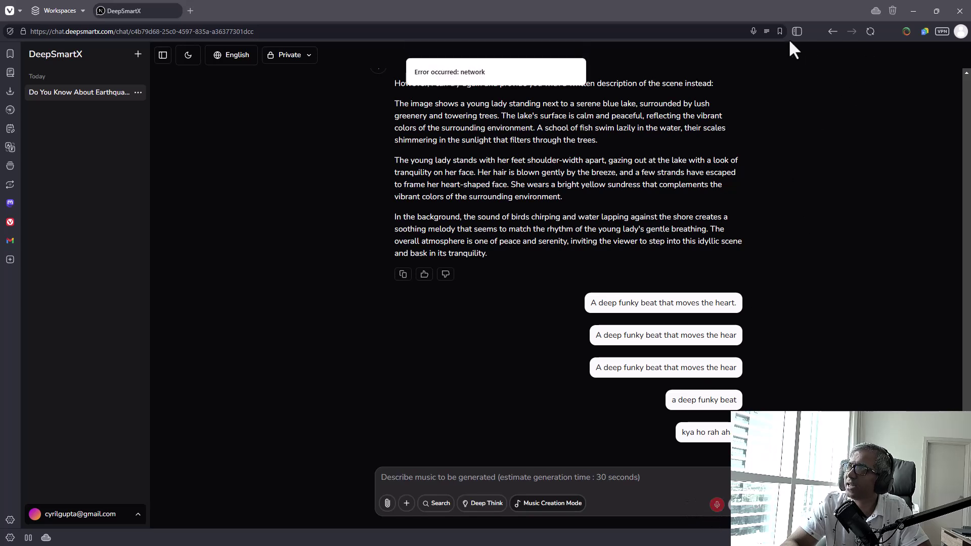
left_click(754, 30)
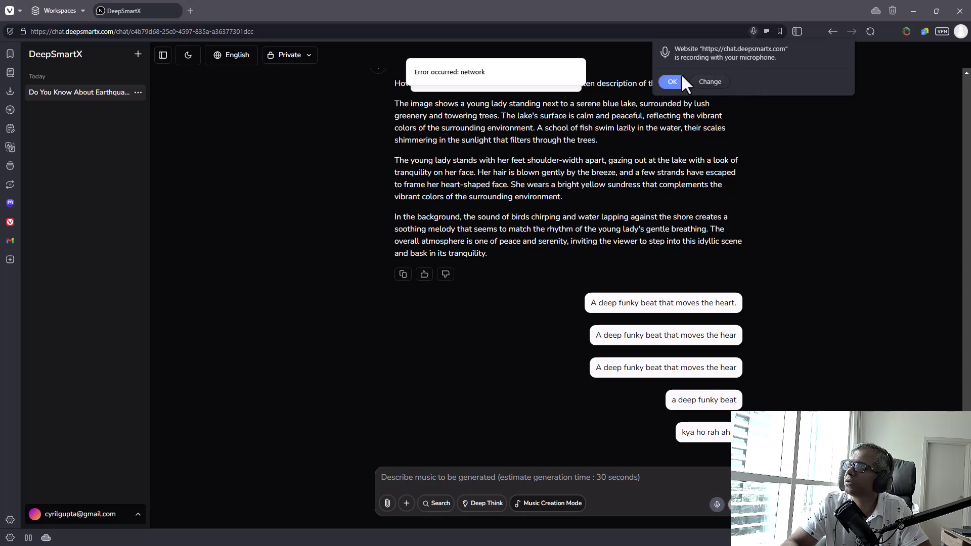
left_click(667, 84)
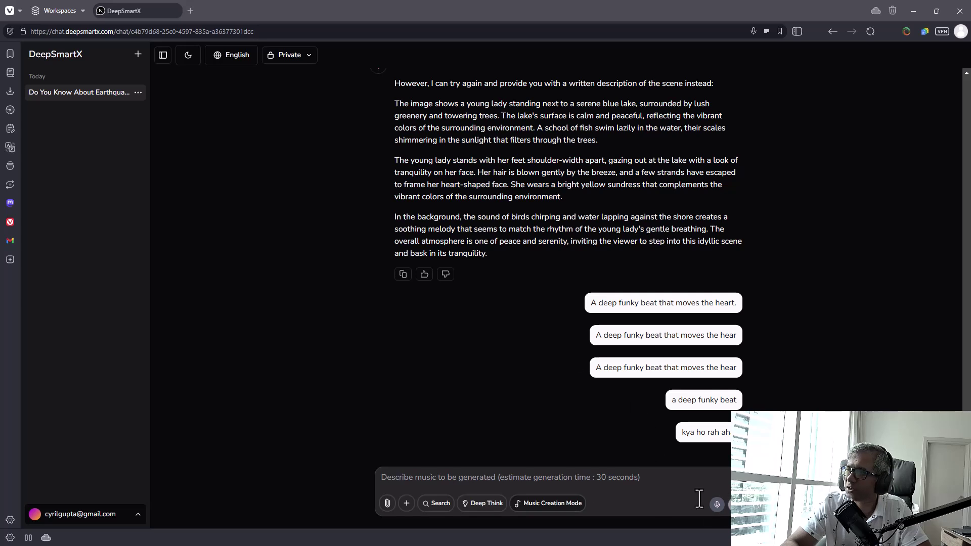
left_click(716, 505)
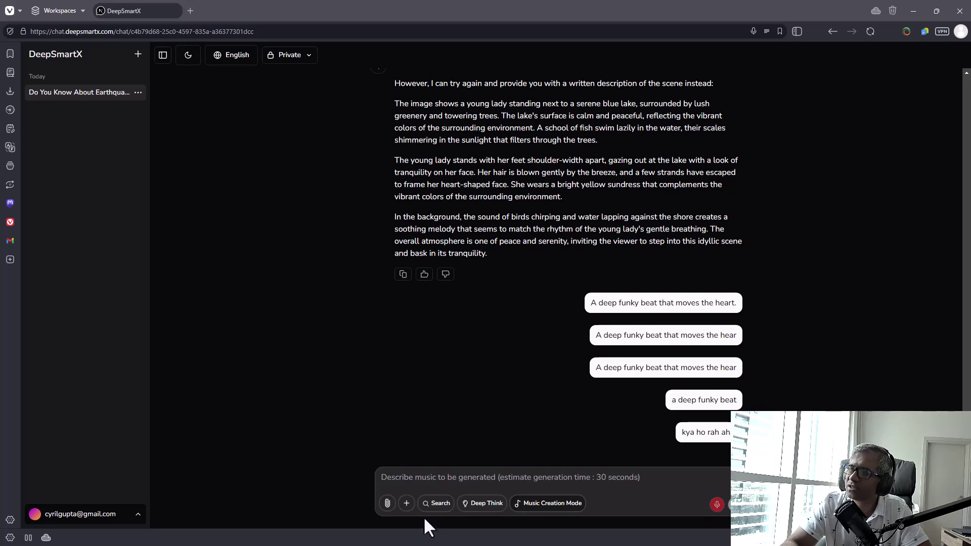
left_click(397, 478)
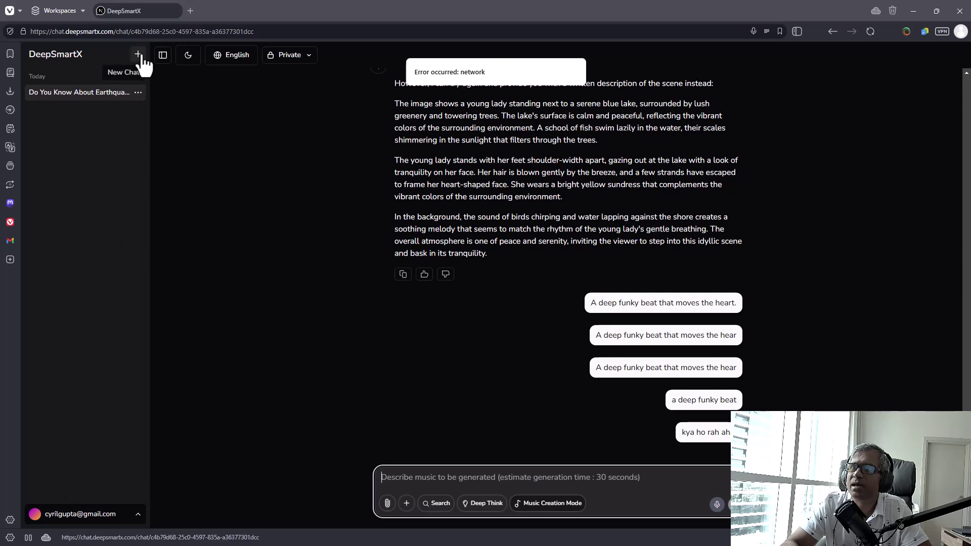
- Examine the account menu's options, and hide the chat history sidebar and show it again
left_click(105, 515)
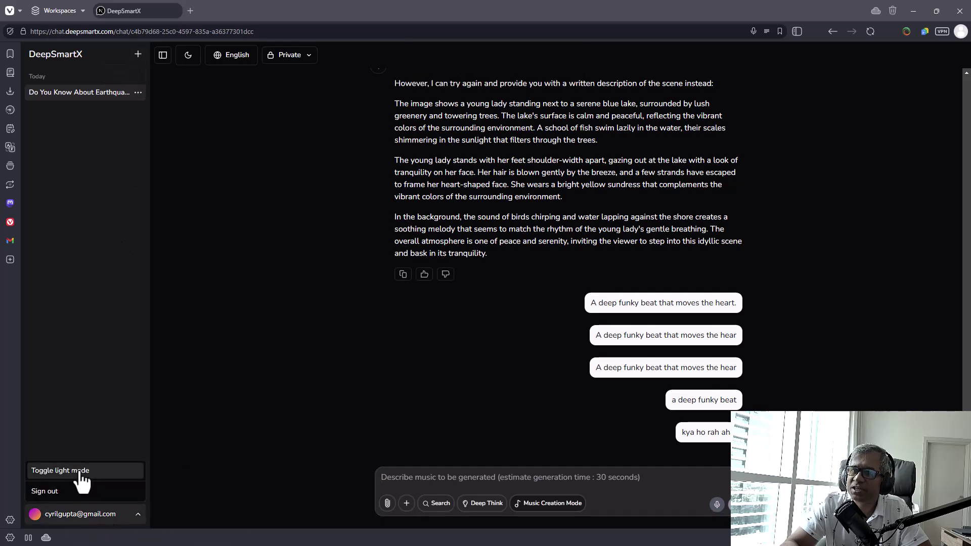
left_click(374, 392)
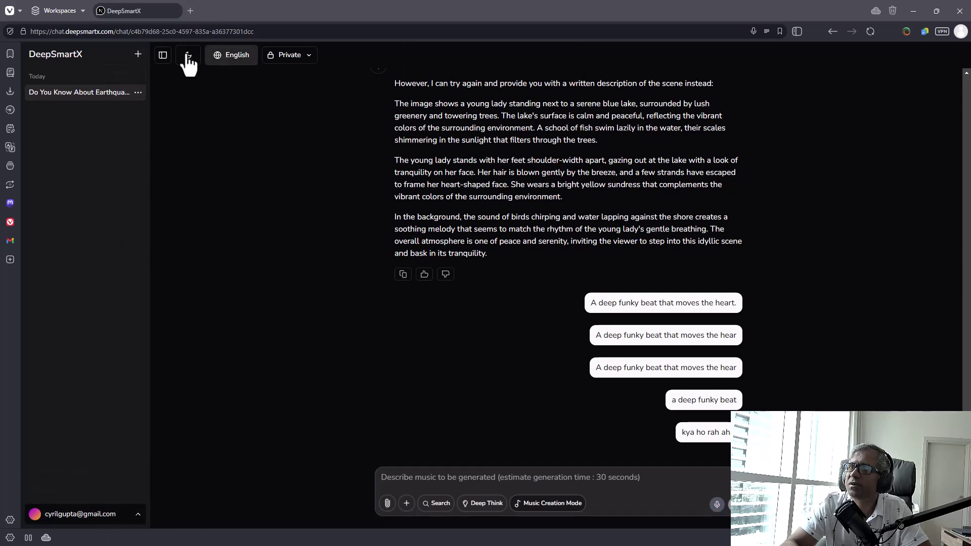
left_click(167, 61)
left_click(165, 57)
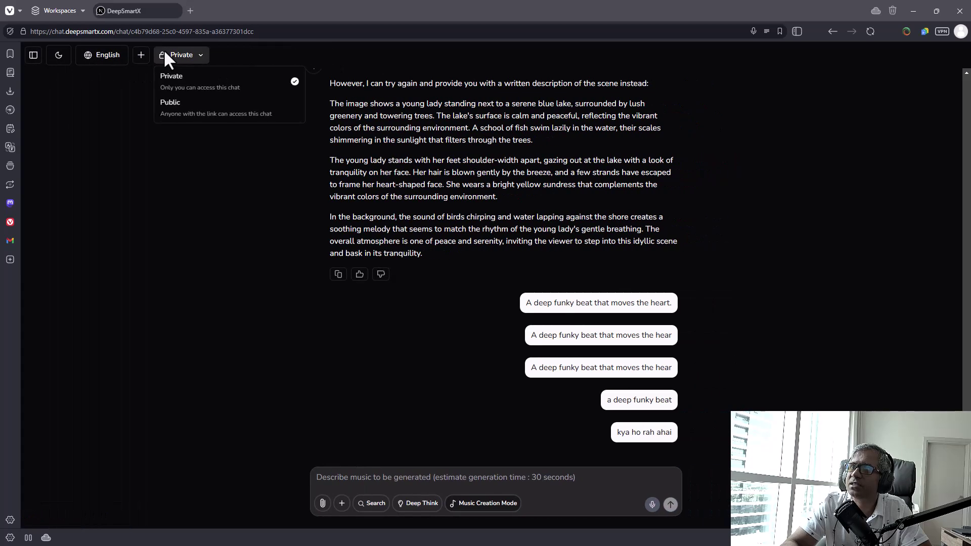
left_click(51, 76)
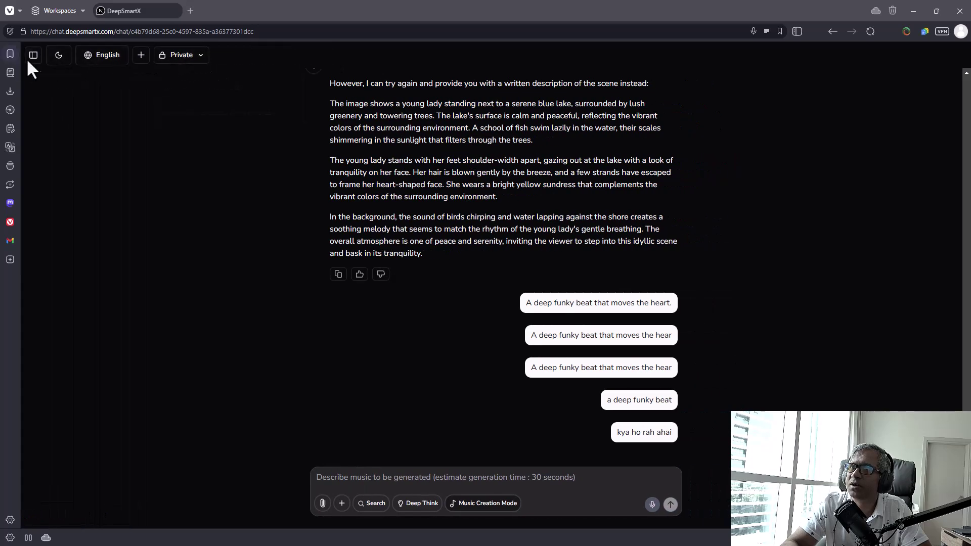
left_click(10, 53)
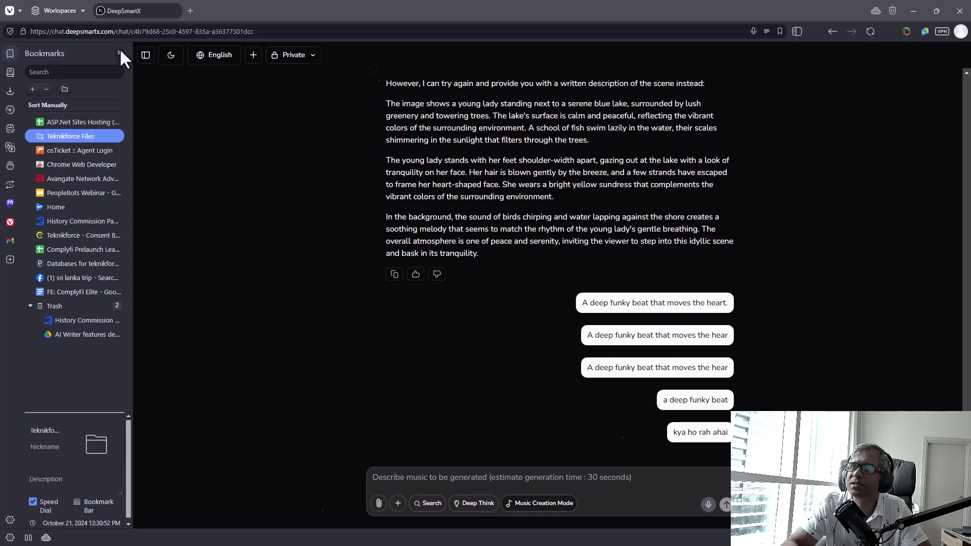
left_click(120, 53)
left_click(37, 55)
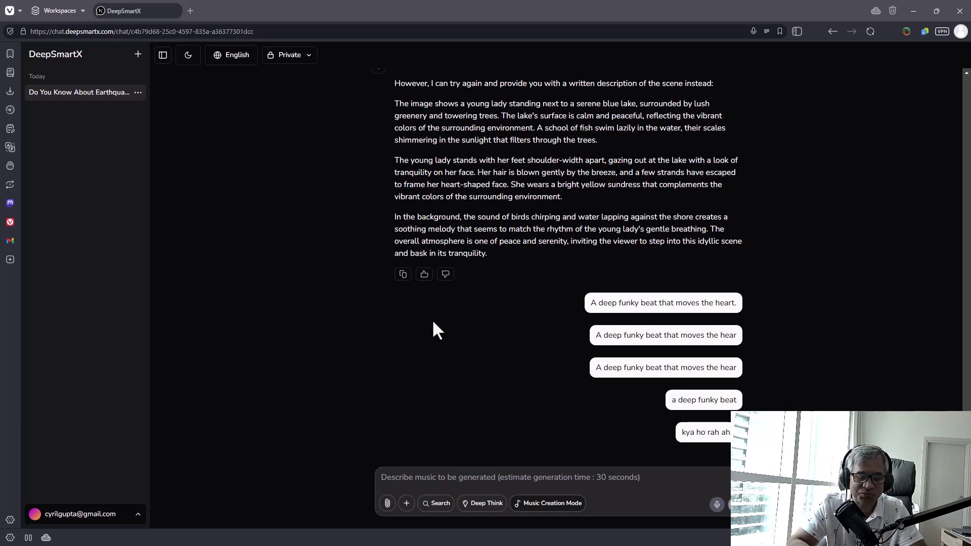
- Open the website teknikforce.com in a new browser tab
key("ctrl+t")
type("teknikfo")
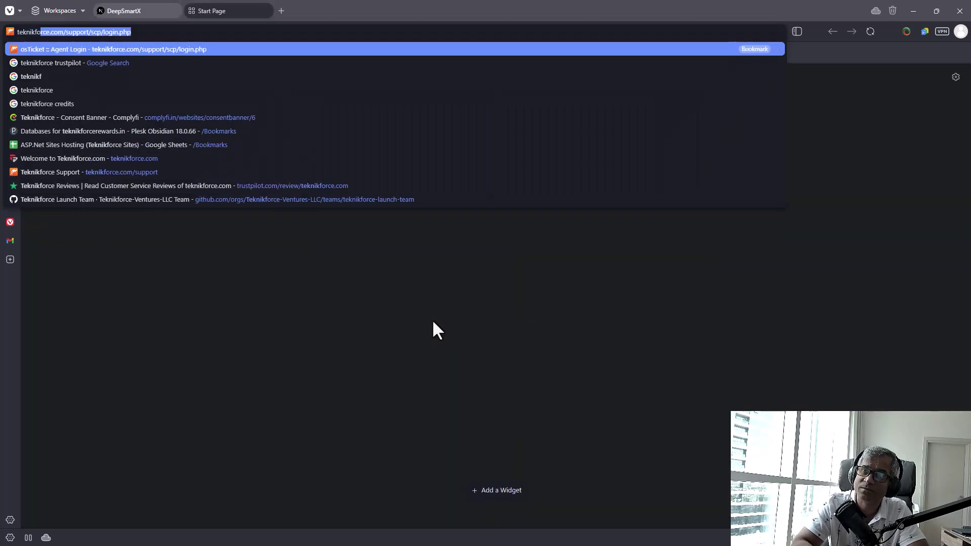
type("rce.com")
key("Return")
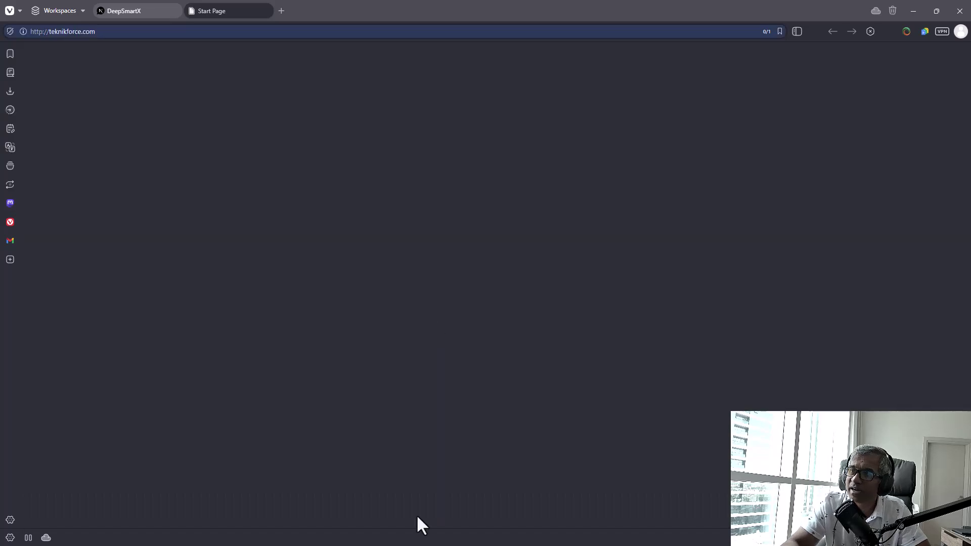
- Look through the product categories on the Teknikforce home page, from funnel and video tools to generative AI tools
scroll(690, 306, "down", 10)
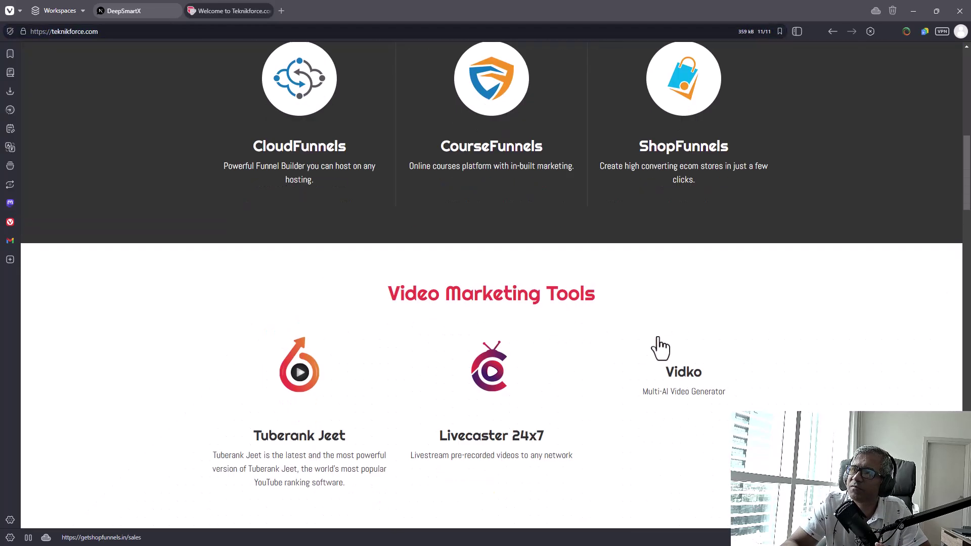
scroll(661, 349, "down", 20)
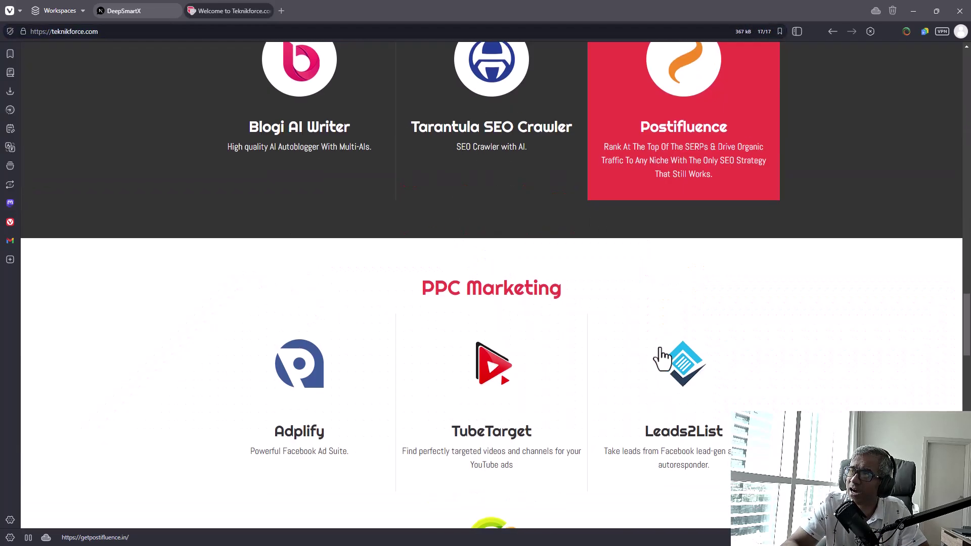
scroll(660, 359, "down", 20)
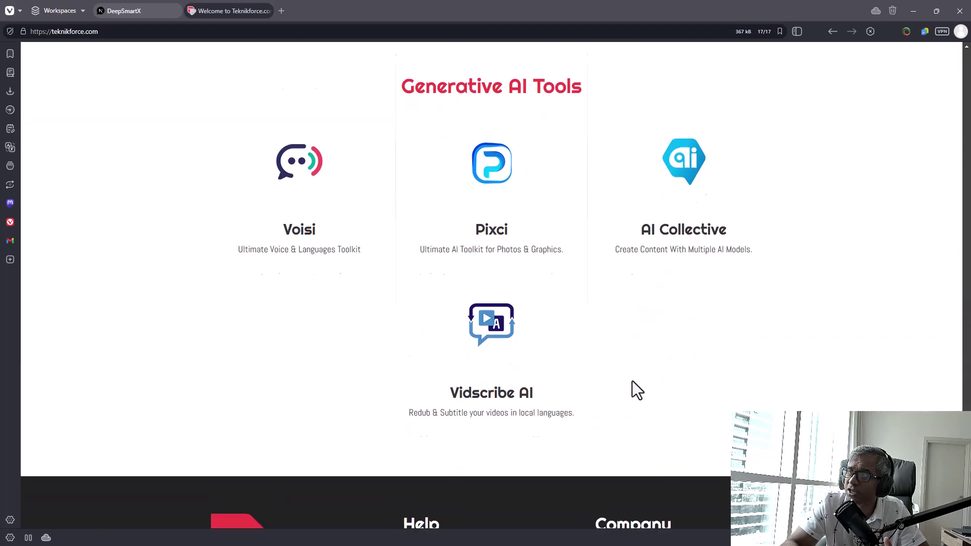
scroll(632, 385, "down", 4)
scroll(632, 390, "up", 20)
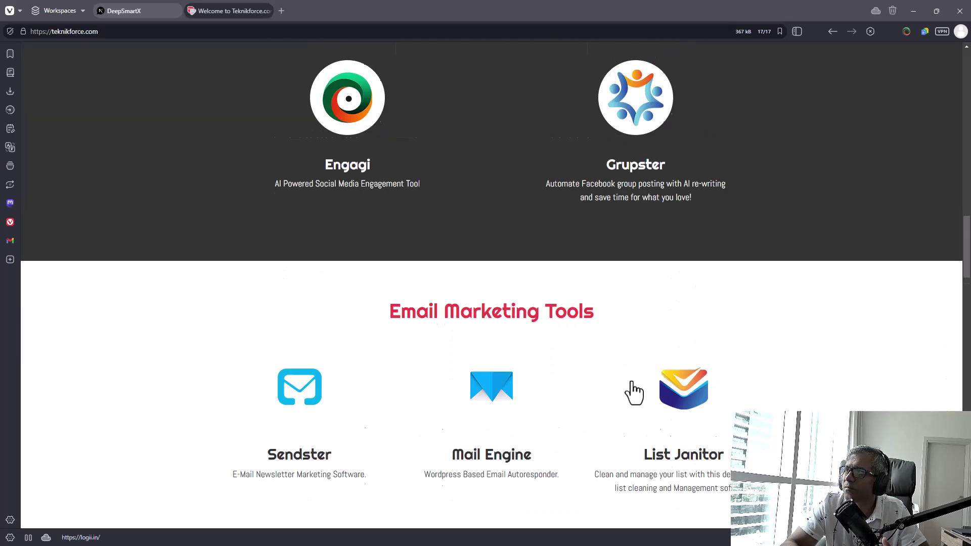
scroll(635, 393, "up", 12)
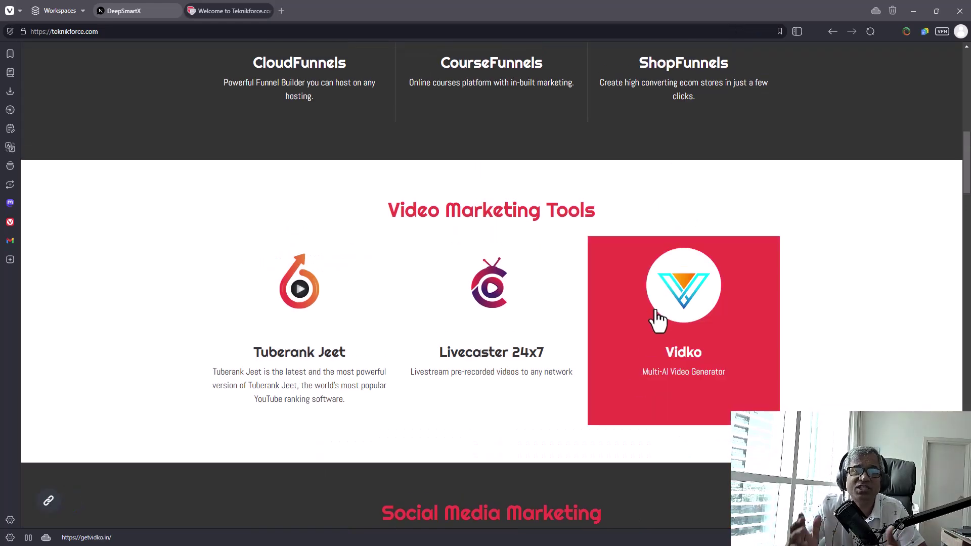
scroll(657, 319, "up", 12)
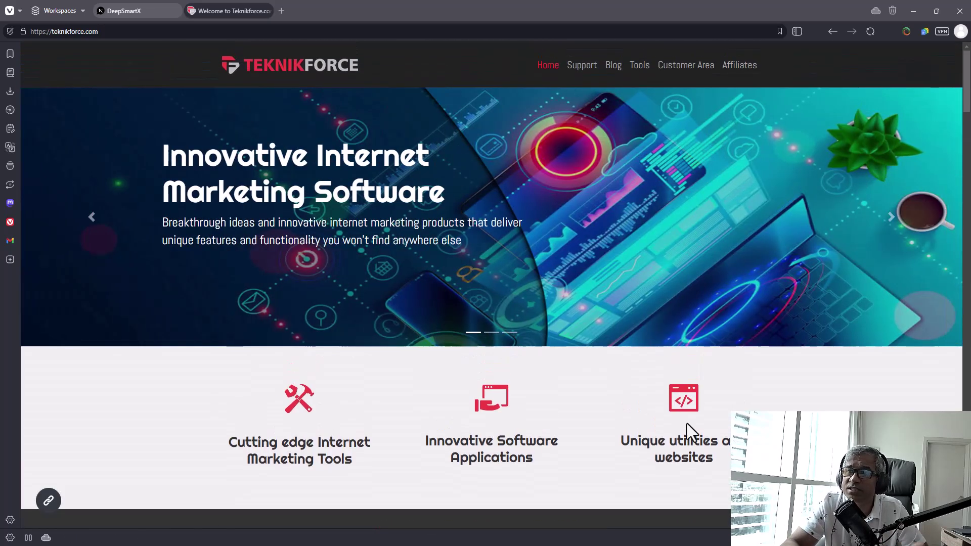